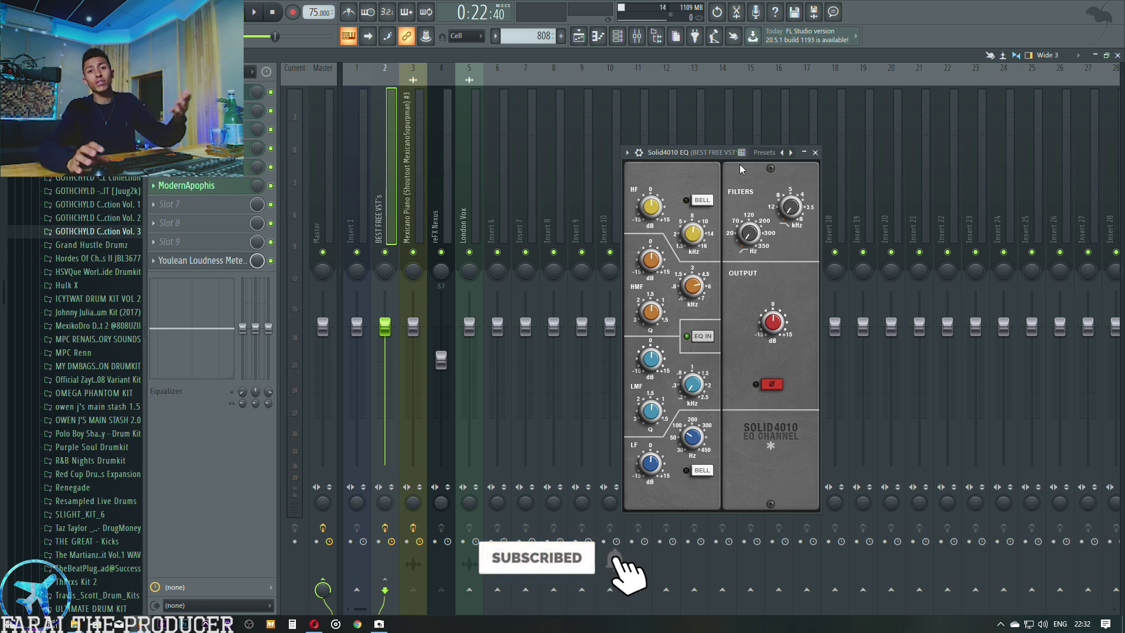
Step: Rewind the song position to the start and return to the mixer
click(580, 40)
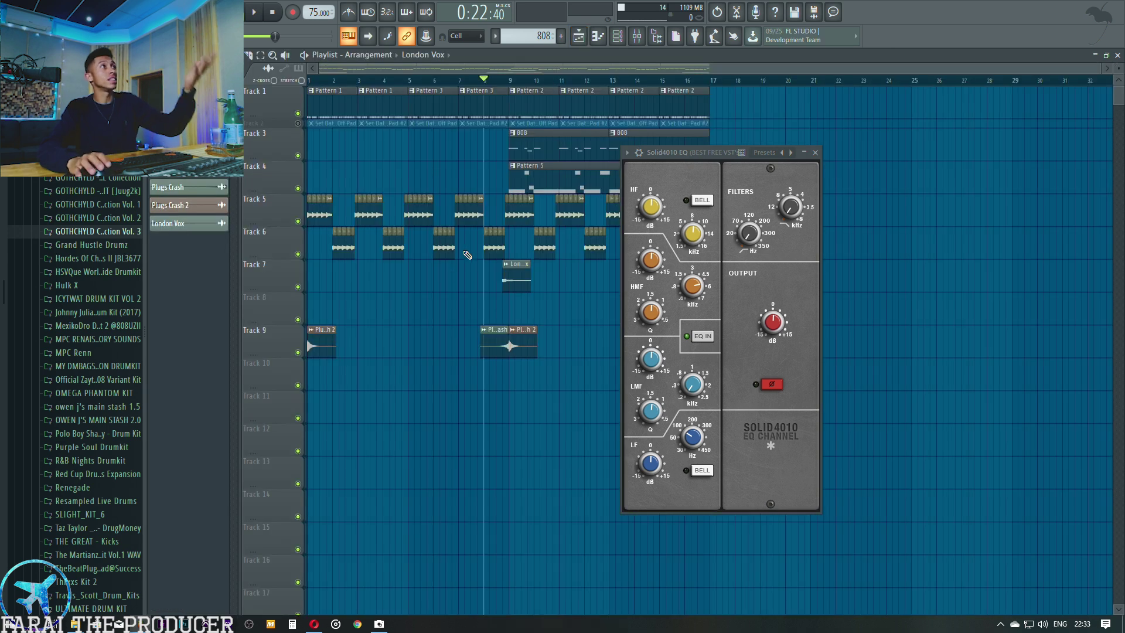
click(316, 82)
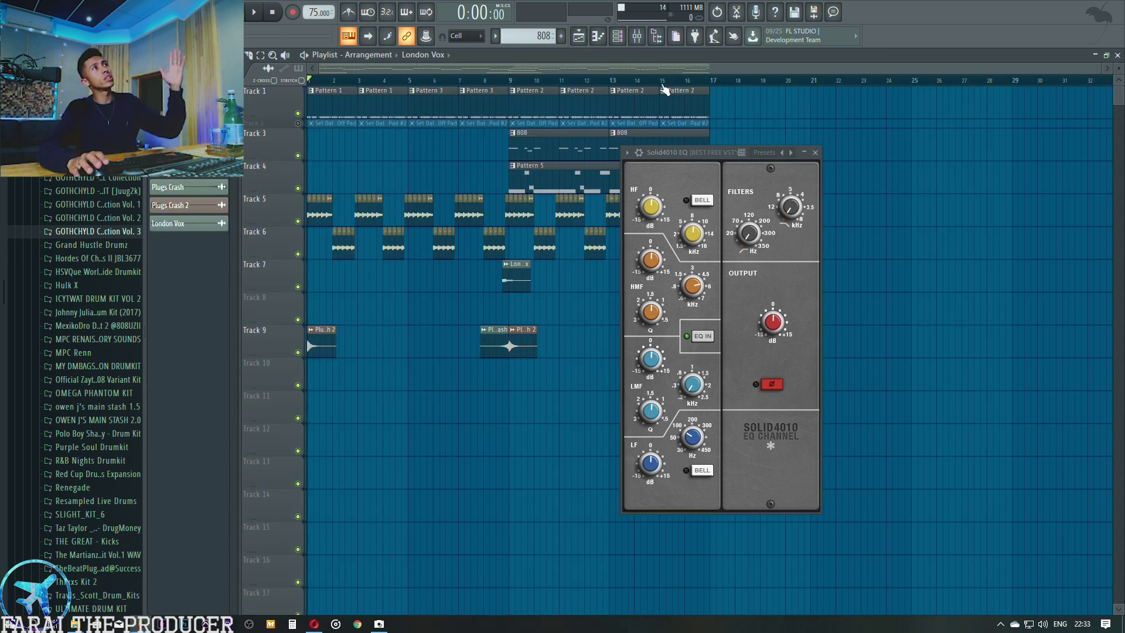
click(636, 36)
Step: Colour insert 2, named BEST FREE VST's, green from the colour palette
click(617, 36)
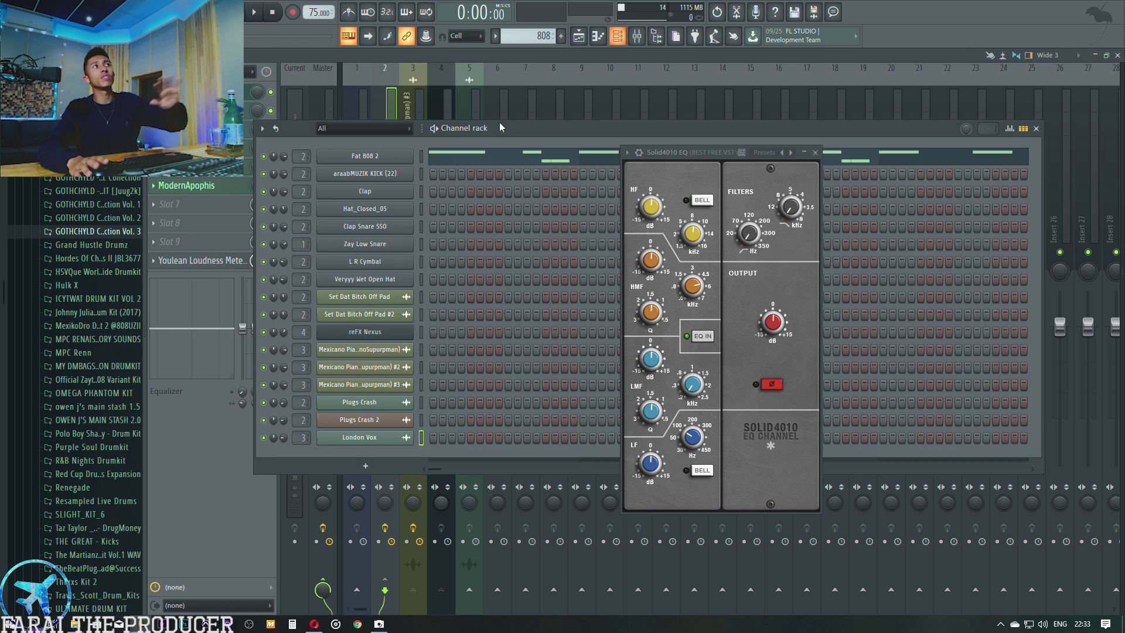
click(391, 110)
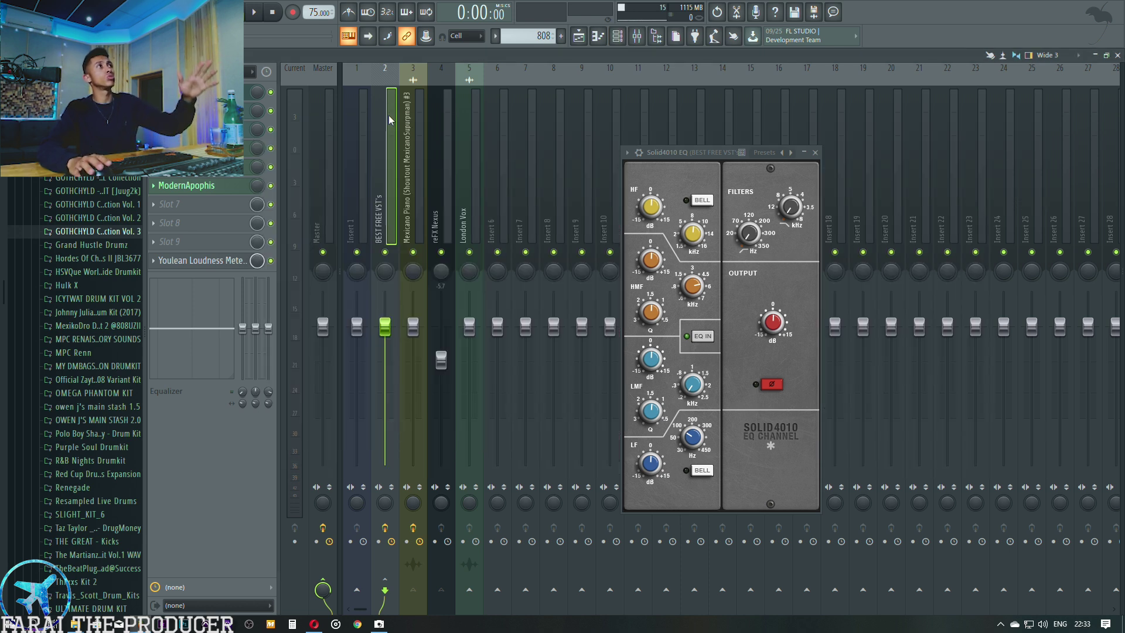
double_click(388, 149)
click(517, 171)
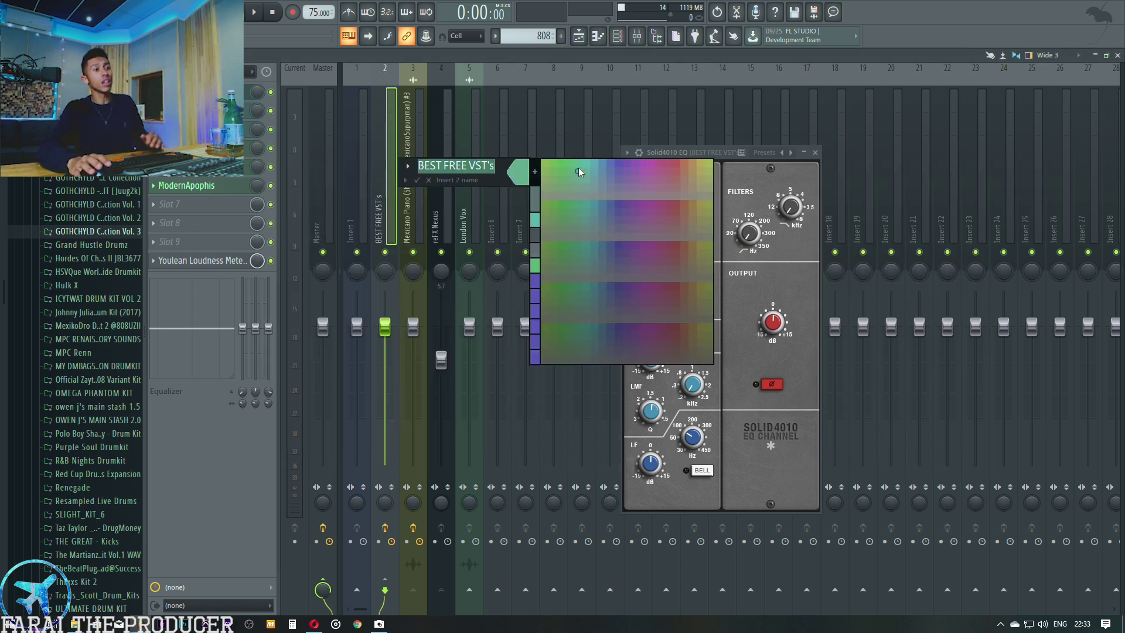
click(578, 167)
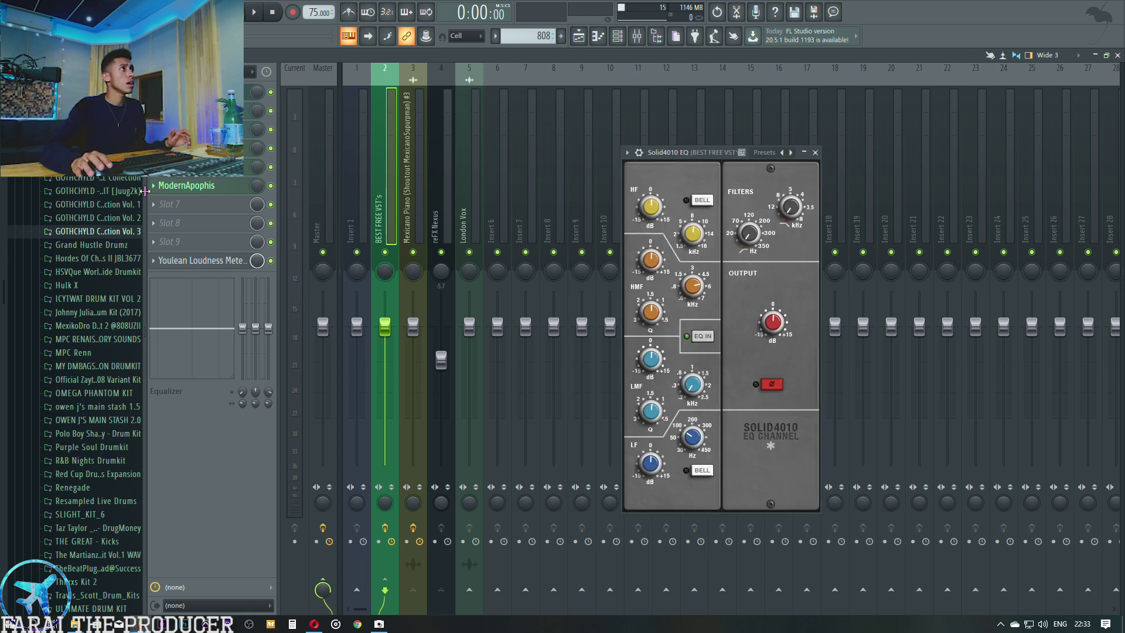
Step: Collapse the browser to widen the mixer and reposition the Solid4010 EQ window
drag(145, 191, 117, 132)
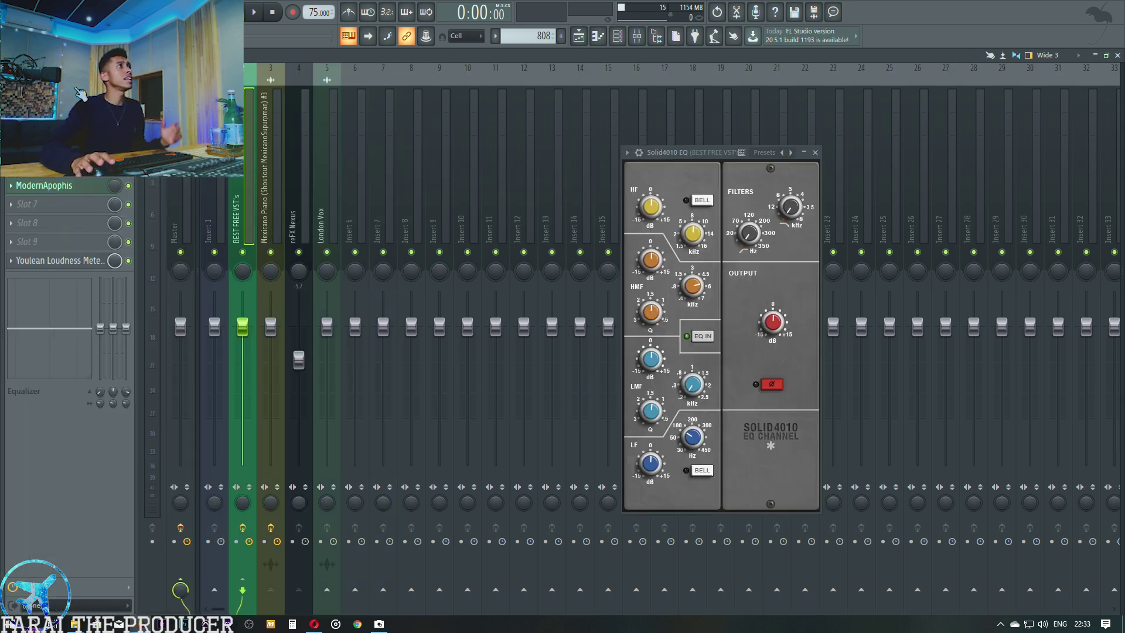
drag(751, 157, 672, 144)
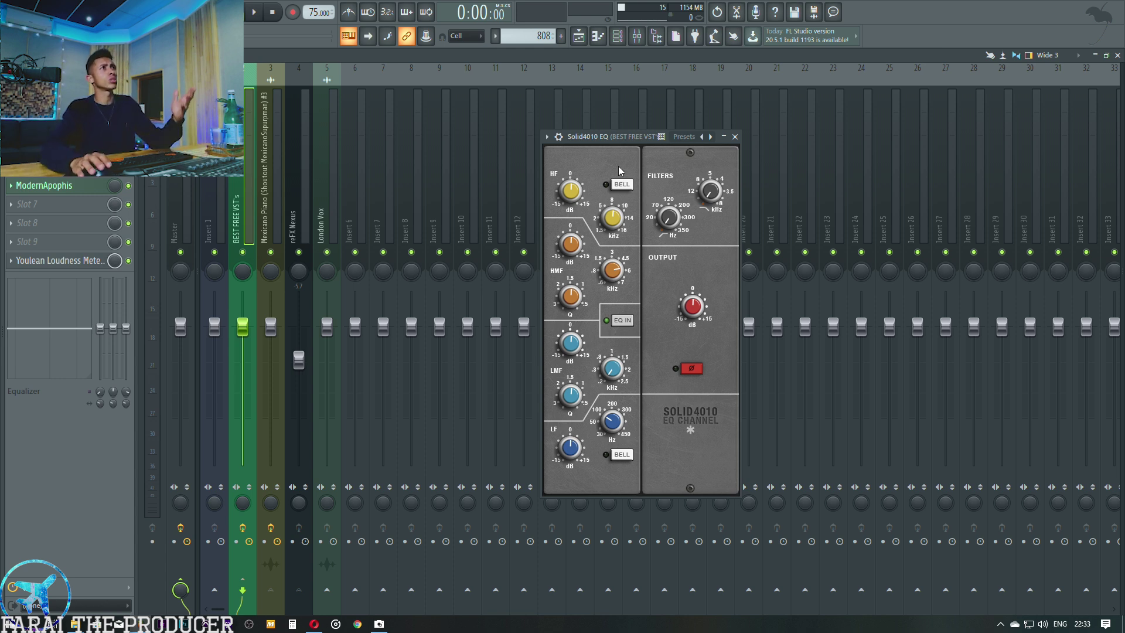
drag(615, 137, 593, 159)
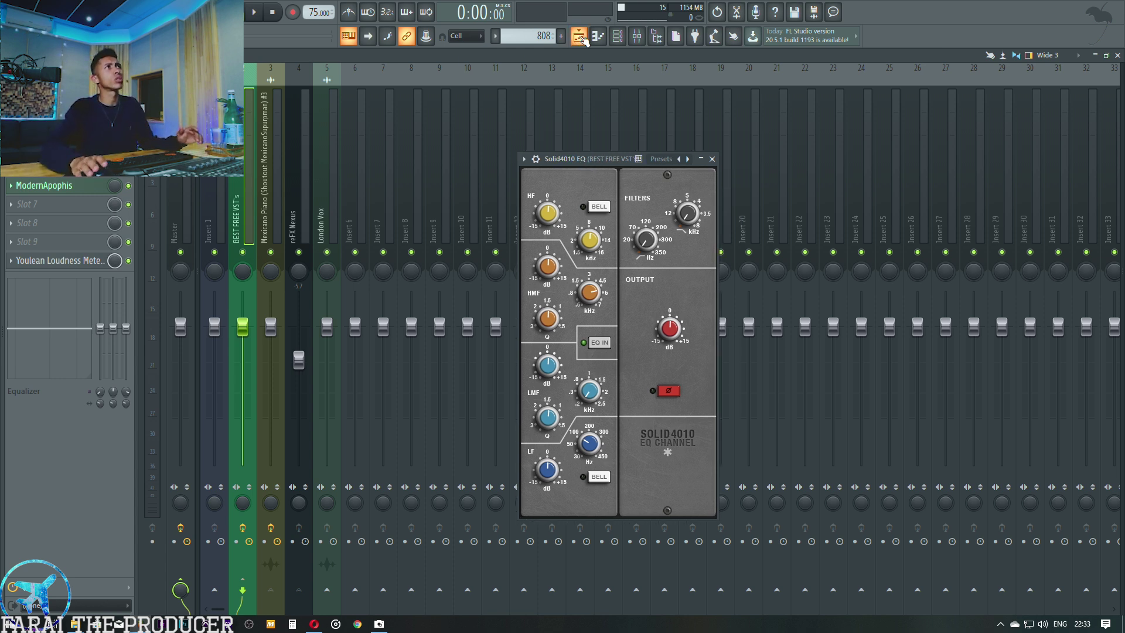
Step: Solo the first channel in the Channel rack
click(579, 36)
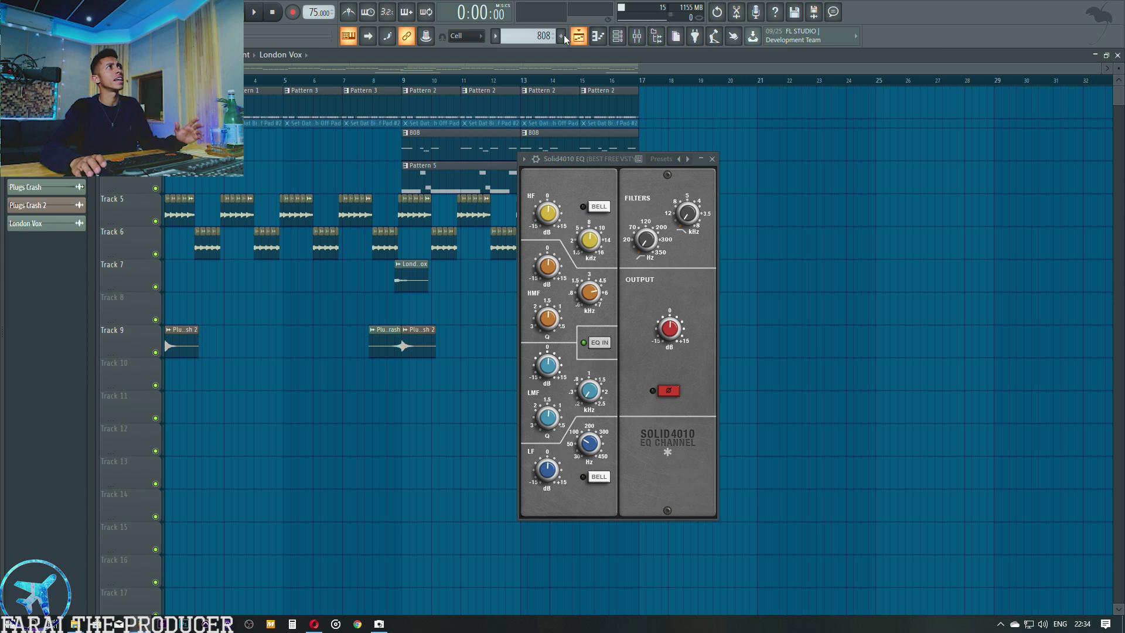
click(617, 36)
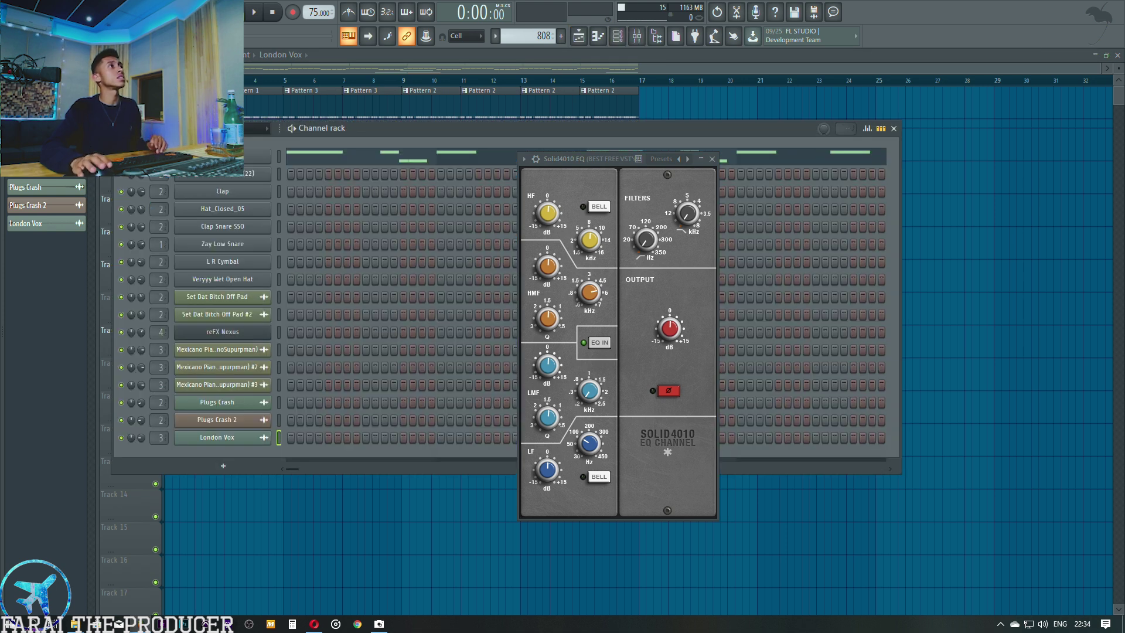
right_click(129, 183)
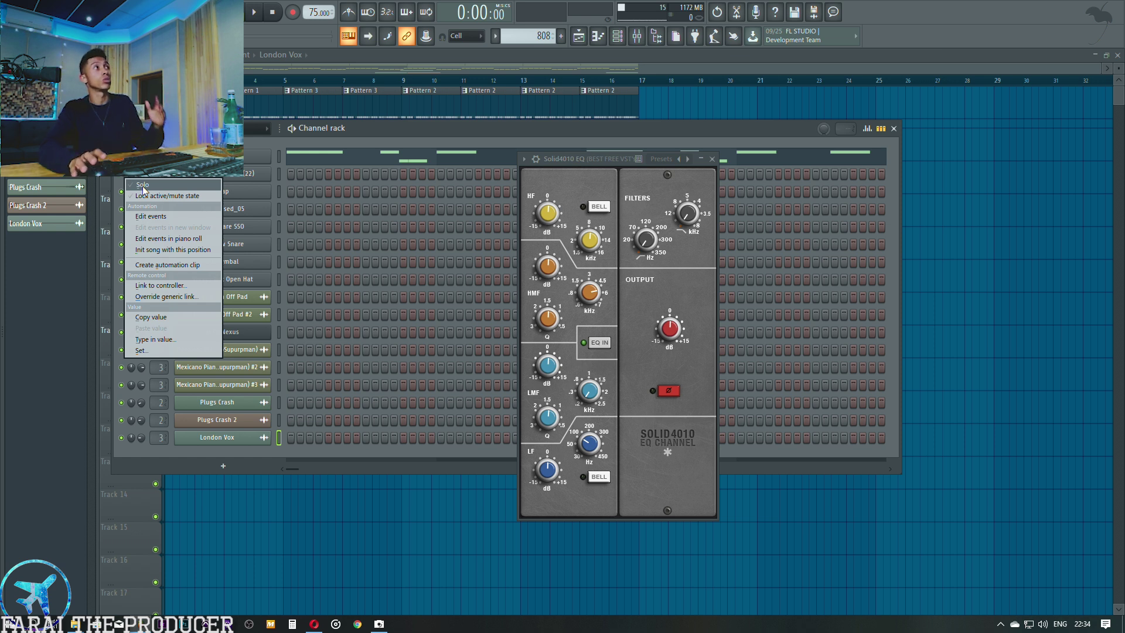
click(143, 186)
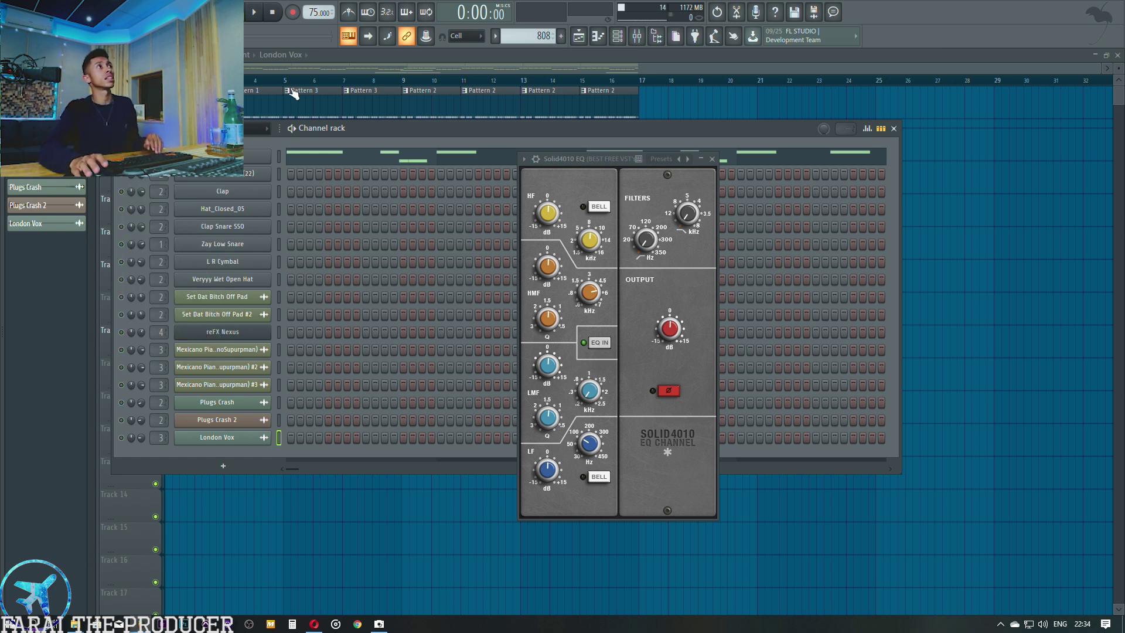
Step: Play the beat briefly, return to the Mixer with F9, and stop playback
key(space)
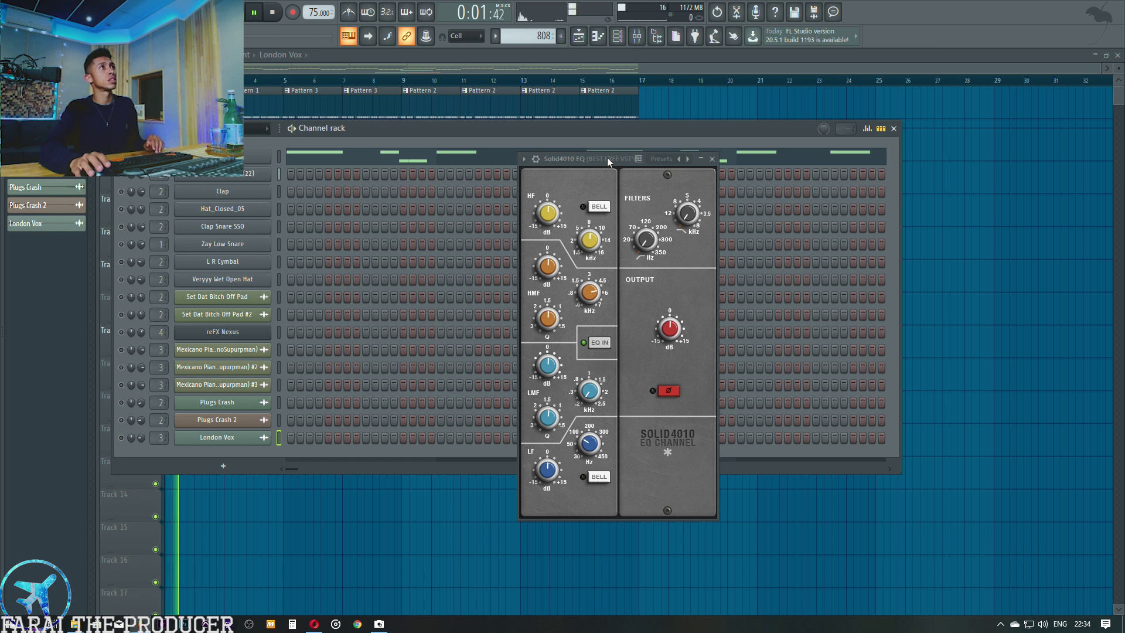
drag(603, 160, 569, 184)
key(F9)
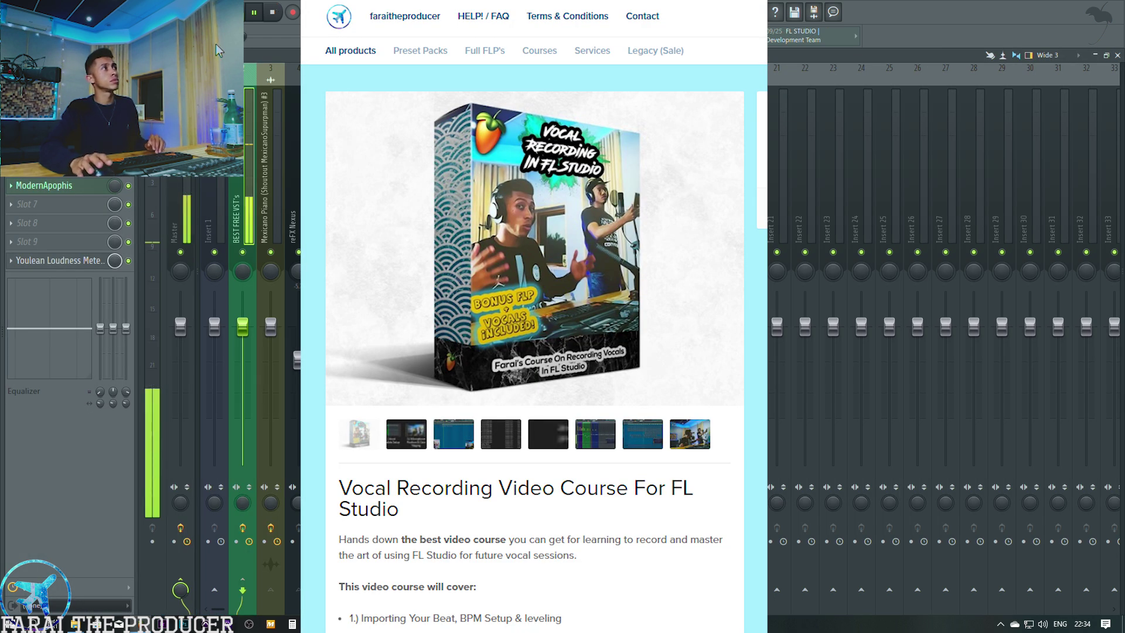
key(space)
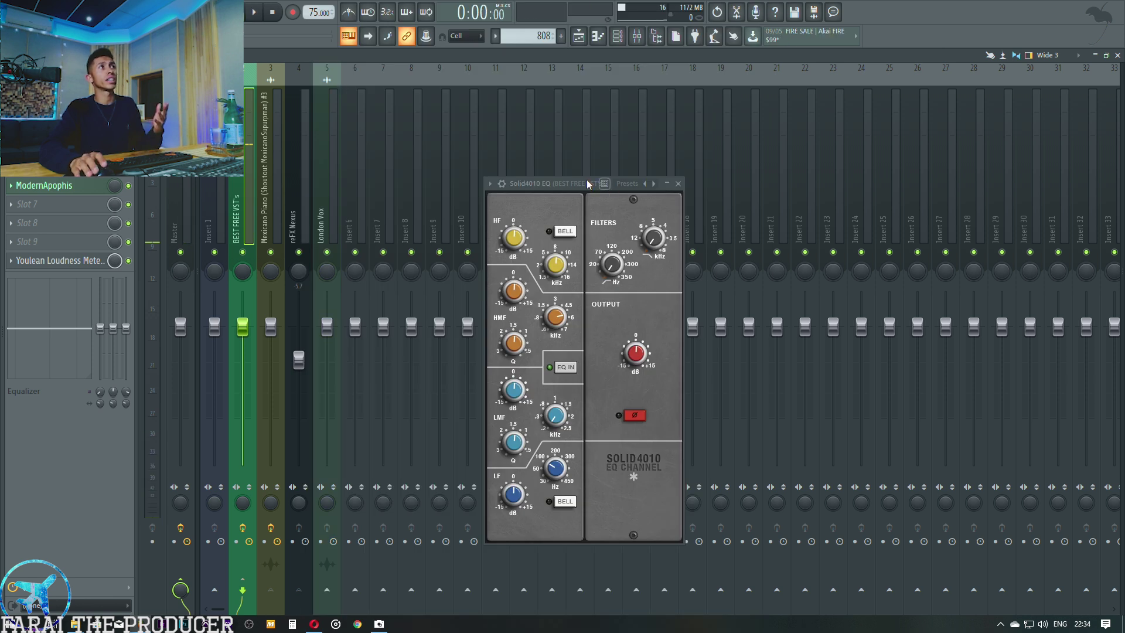
Step: Position the Solid4010 EQ window and start the beat playing through it
drag(584, 183, 583, 158)
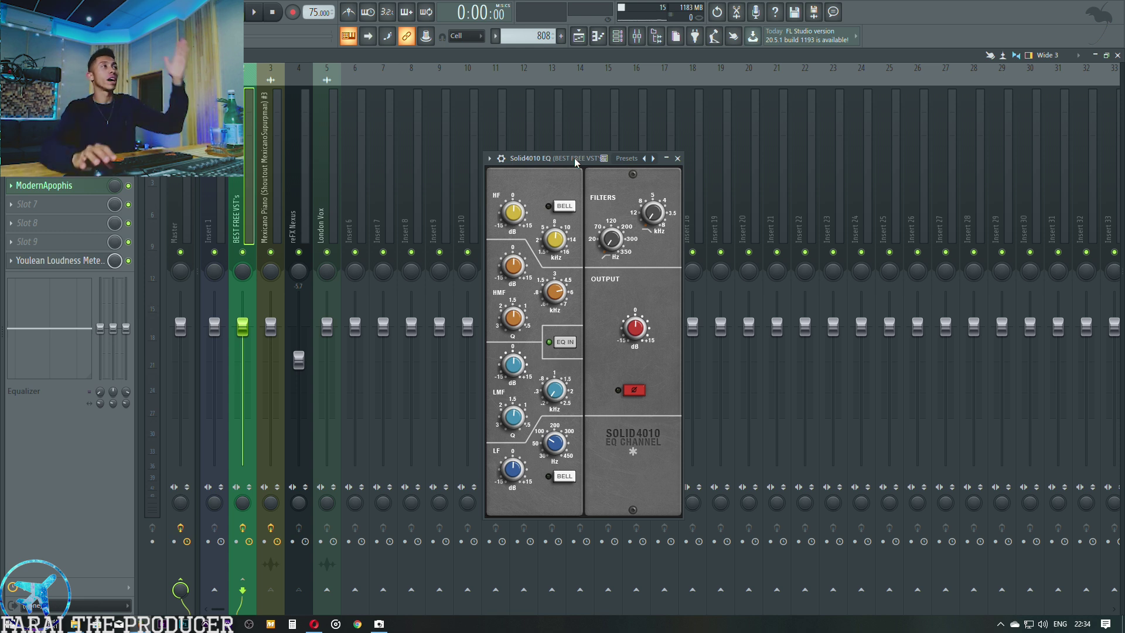
drag(575, 162, 596, 145)
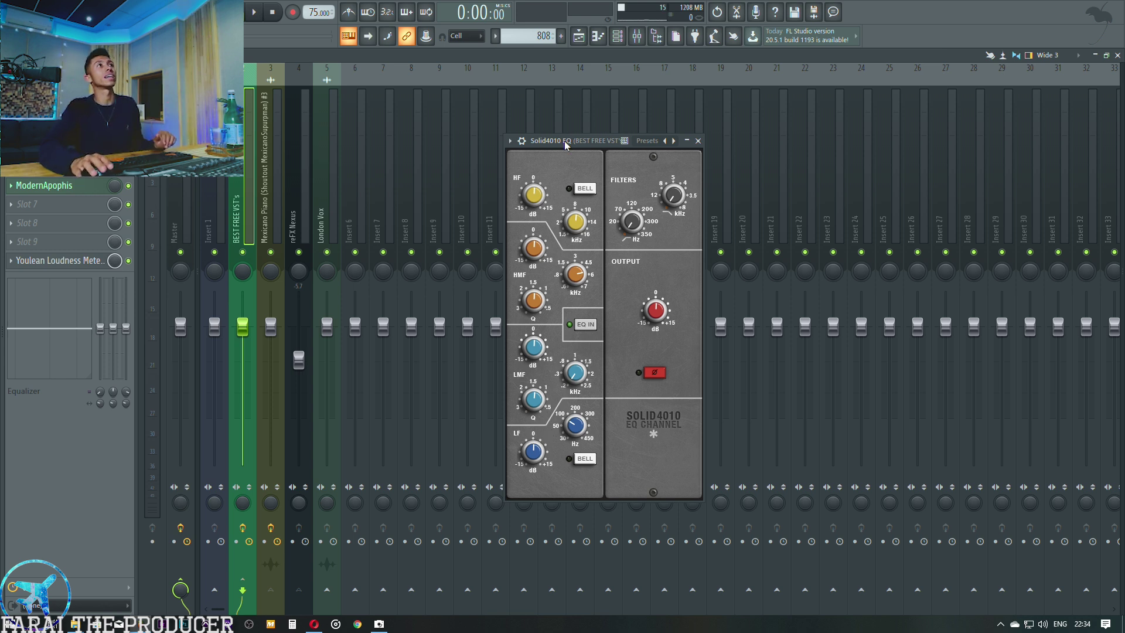
drag(566, 144, 590, 158)
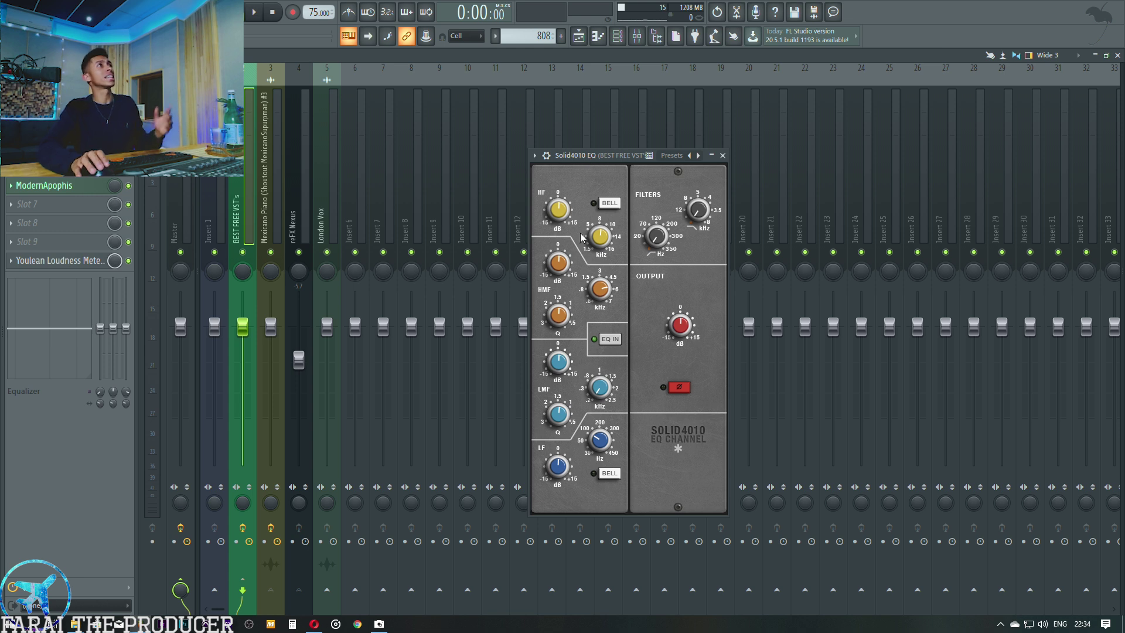
key(space)
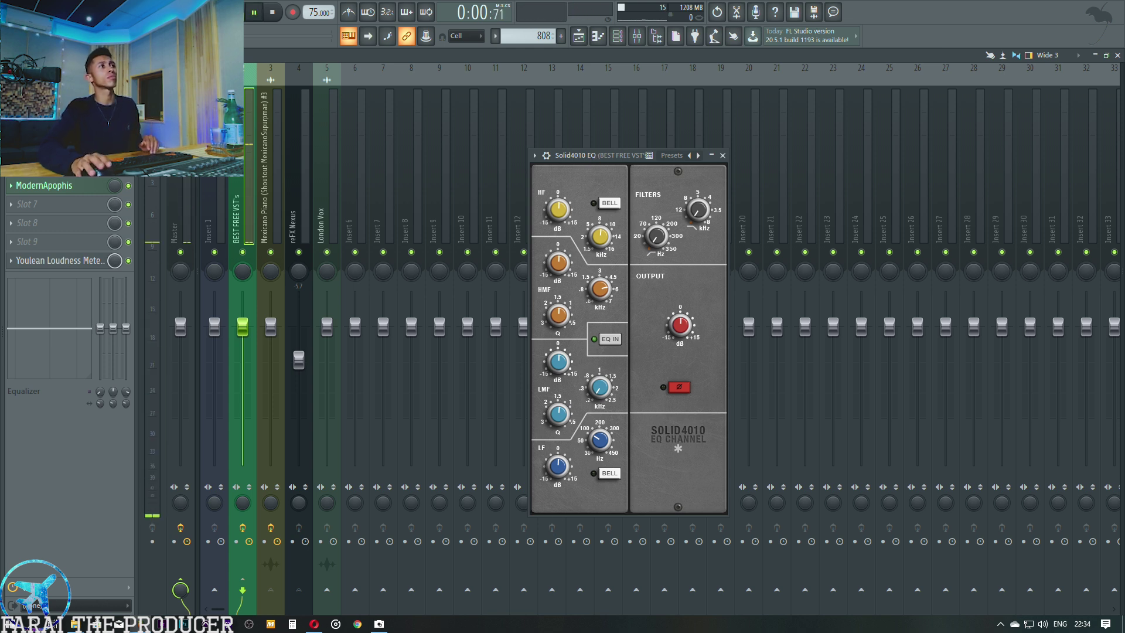
key(space)
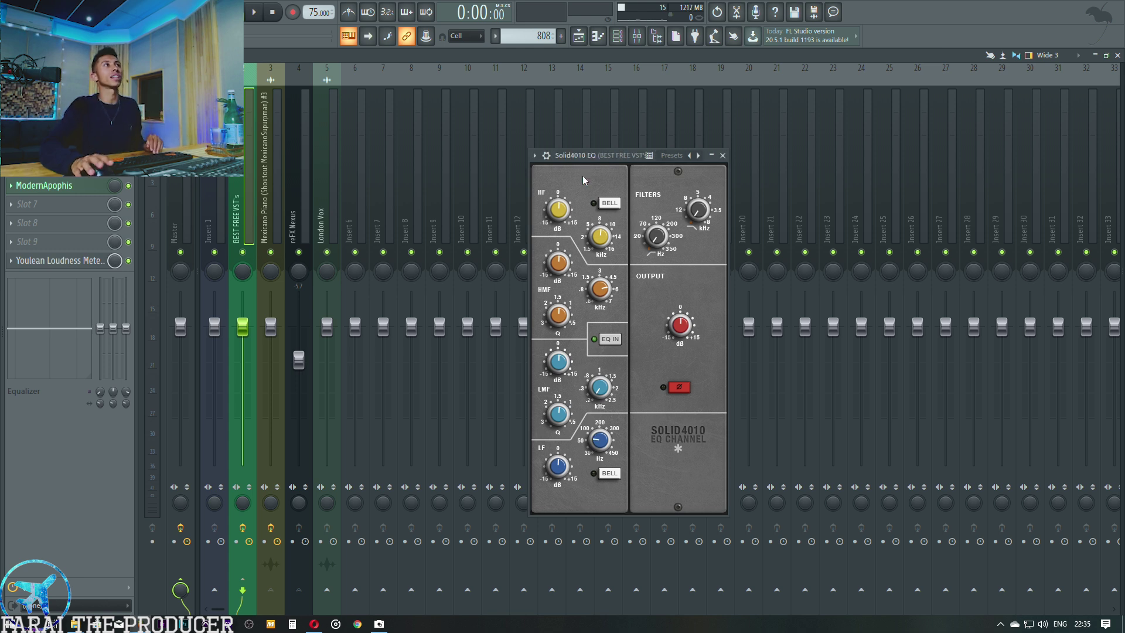
key(space)
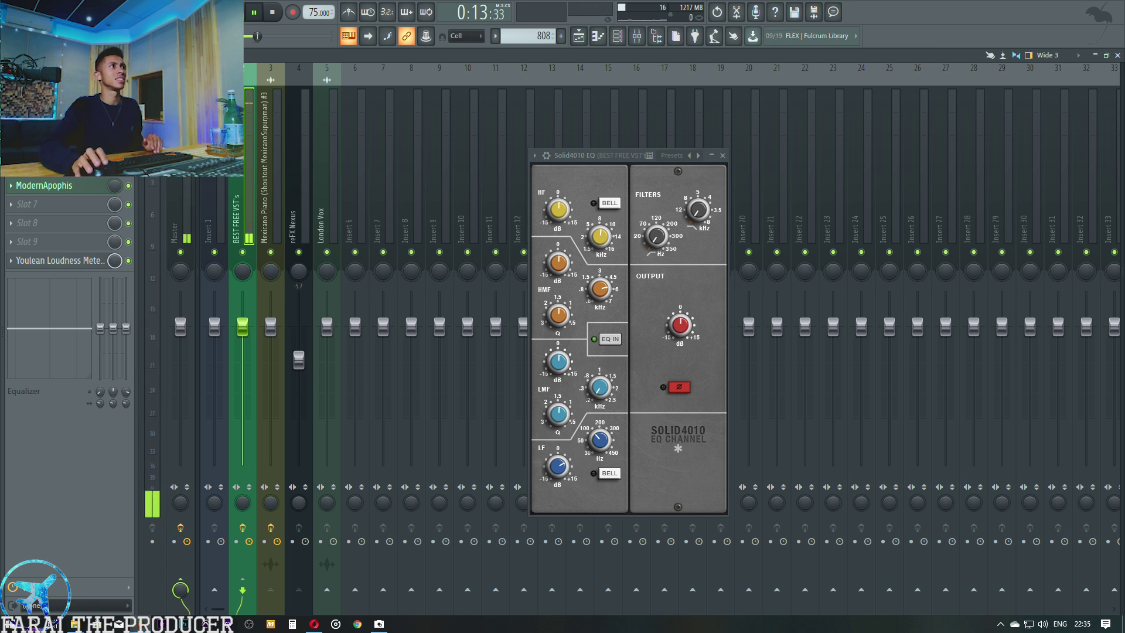
Step: Stop the beat, nudge the EQ window, then play and stop a short stretch again
key(space)
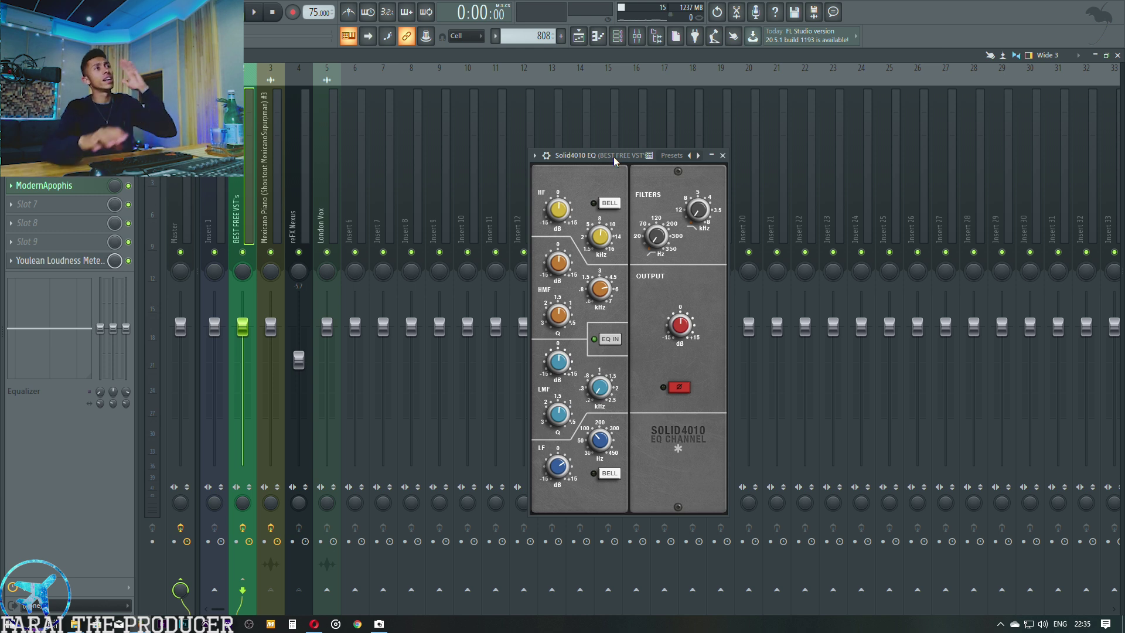
drag(614, 162, 591, 181)
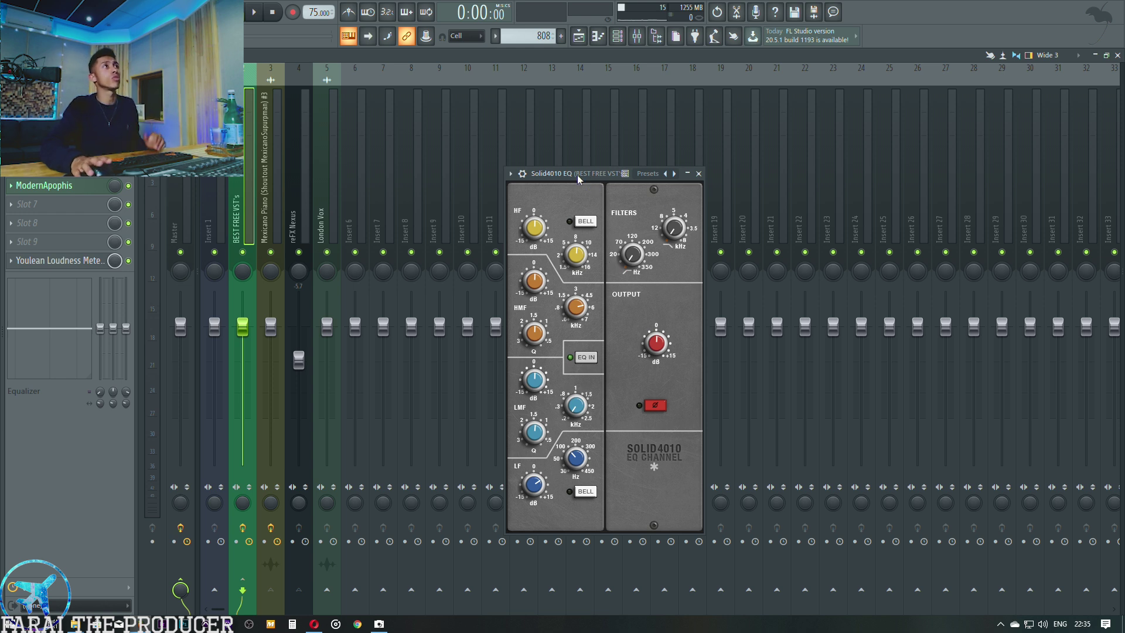
key(space)
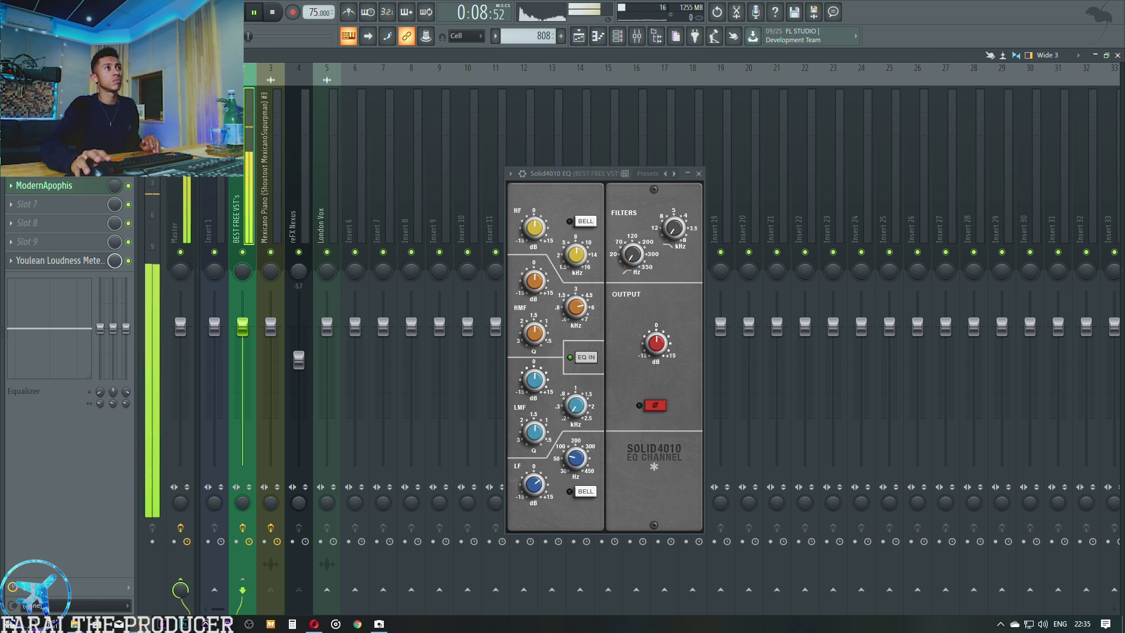
key(space)
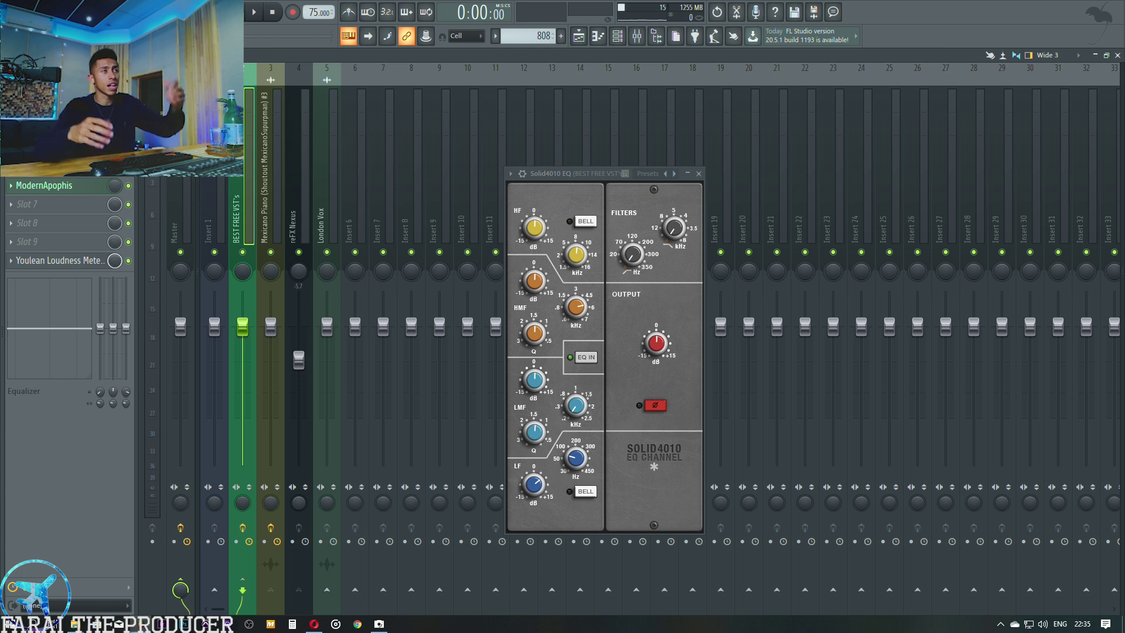
Step: Audition the beat through the Solid4010 EQ, adjust its window, and restart playback
drag(573, 176, 583, 171)
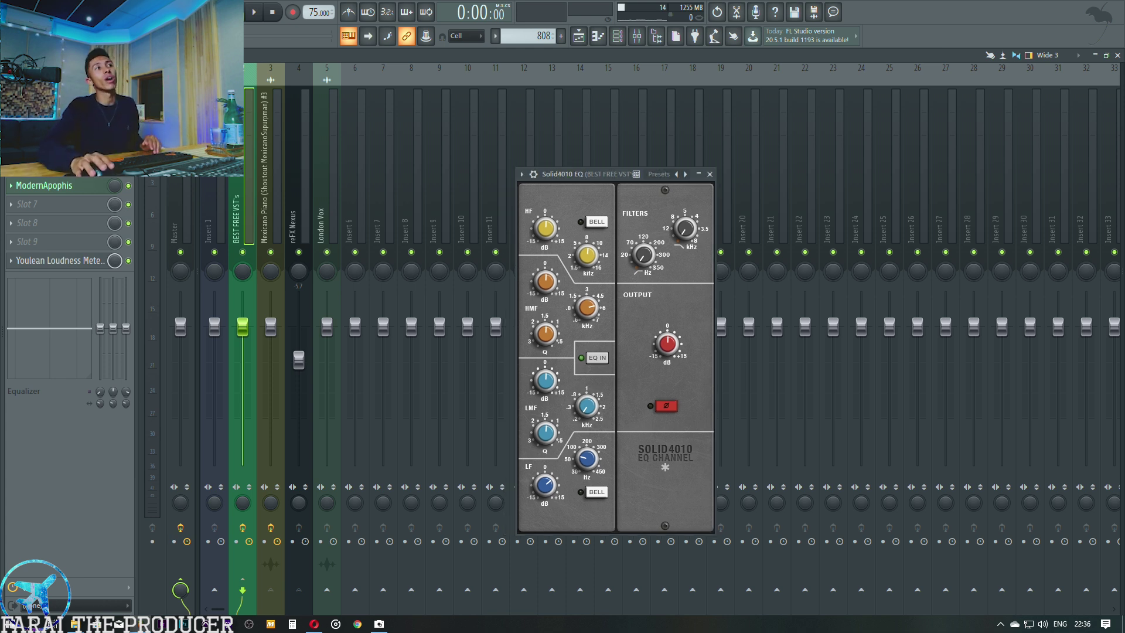
key(space)
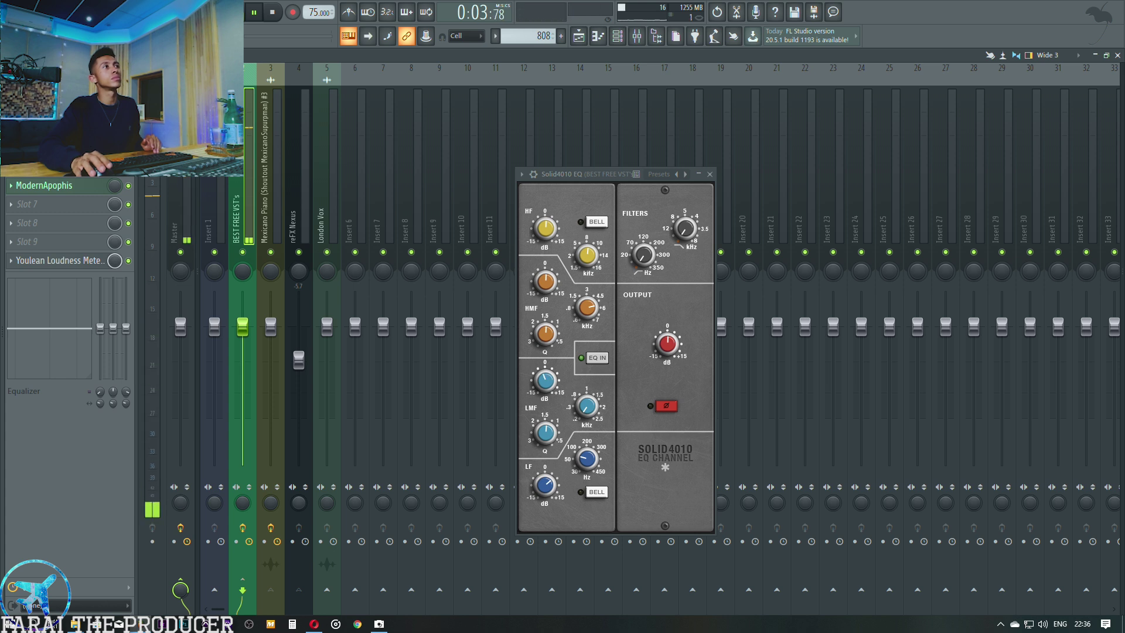
key(space)
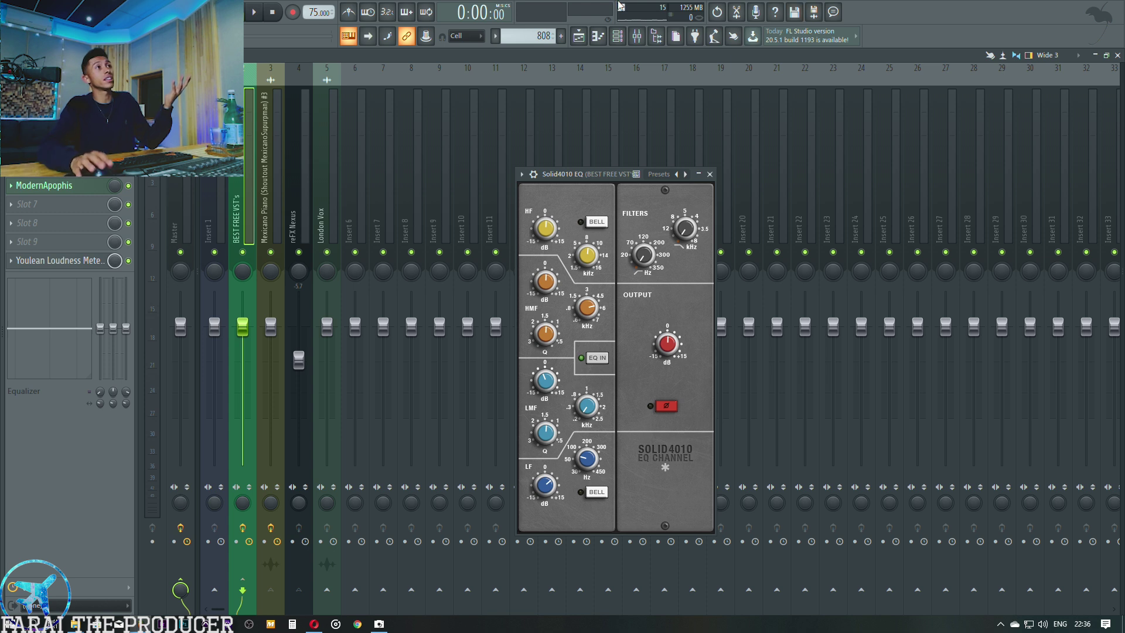
drag(594, 173, 618, 179)
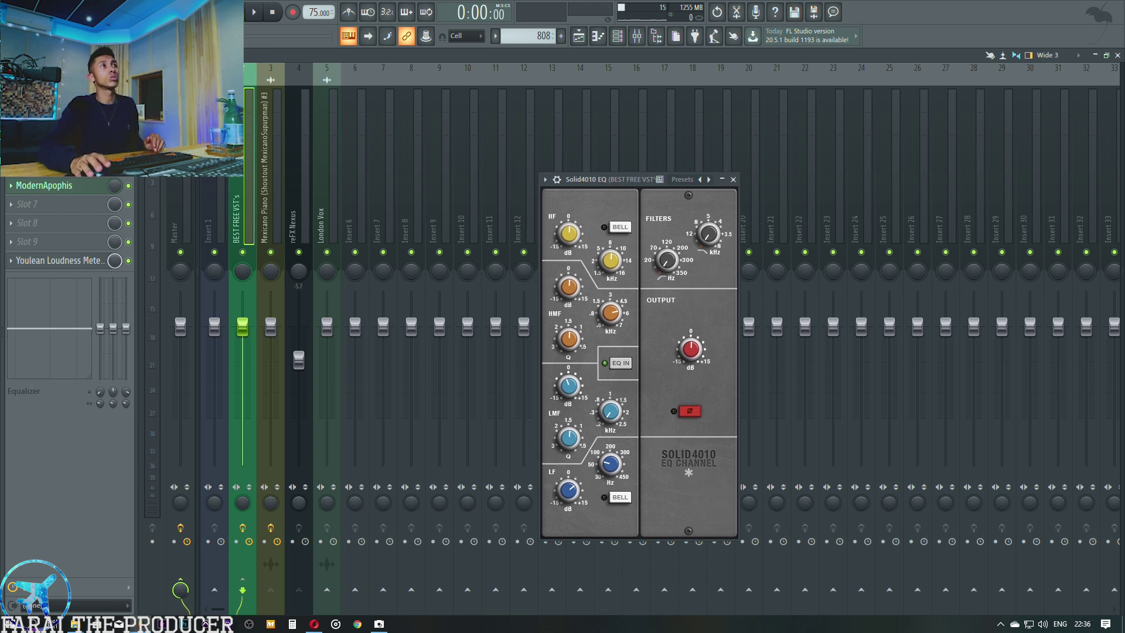
click(625, 179)
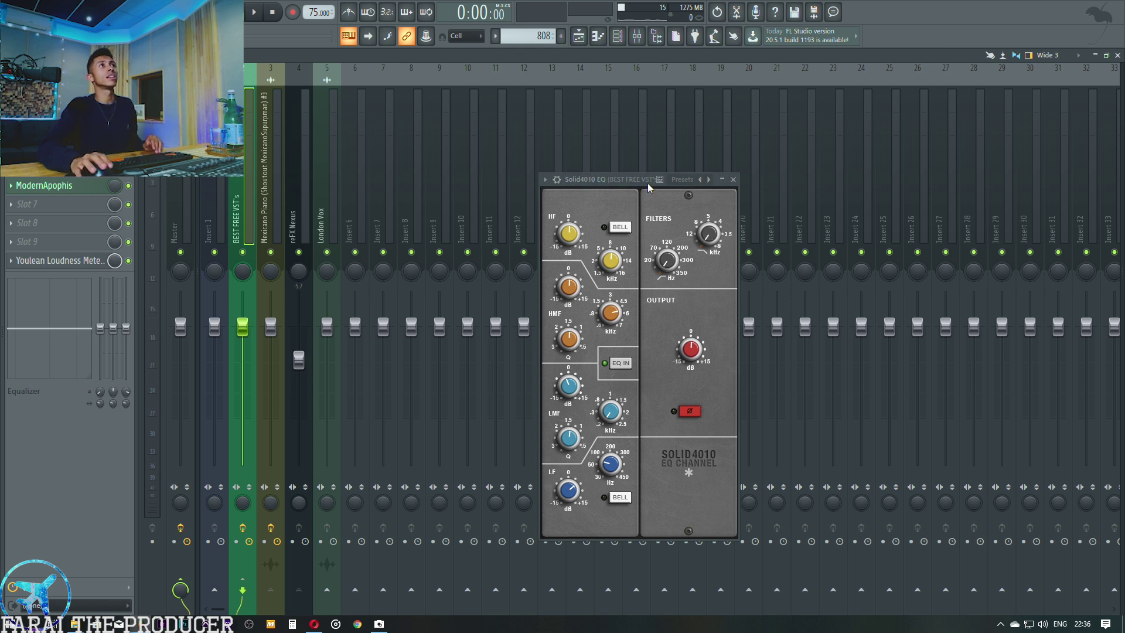
key(space)
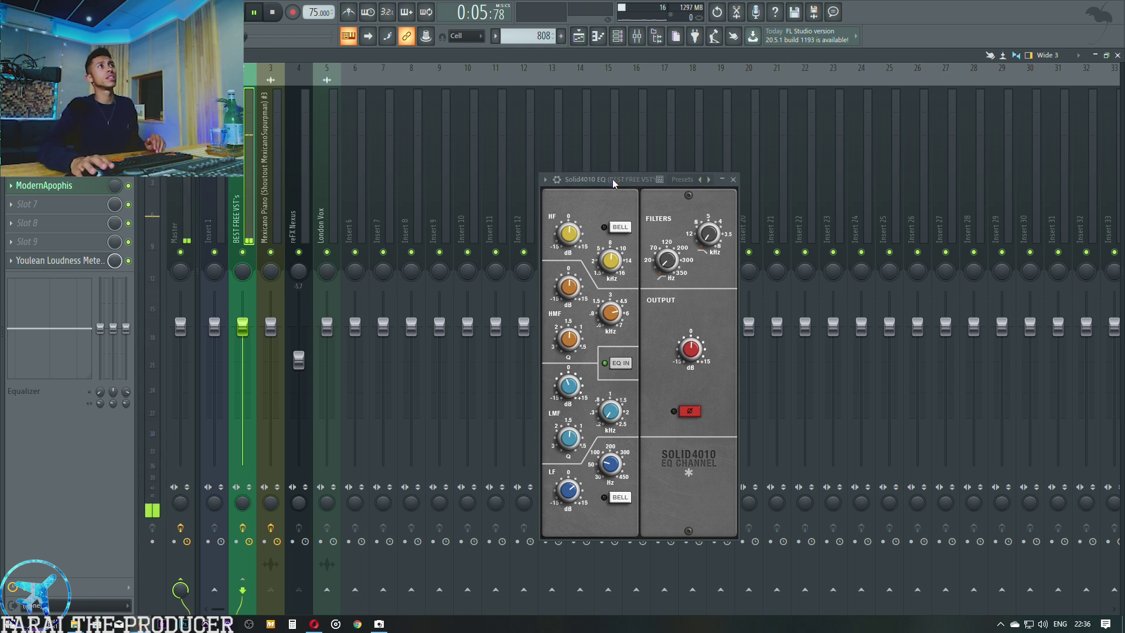
Step: Stop the beat after a brief replay, then switch to the playlist and Channel rack
drag(614, 184, 590, 180)
key(space)
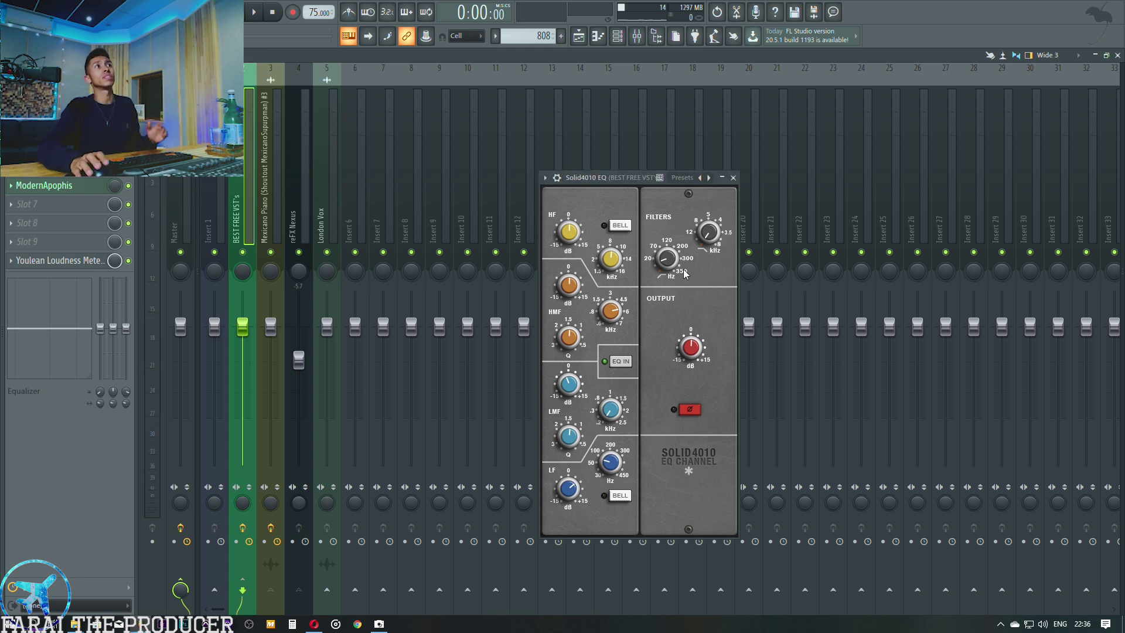
key(space)
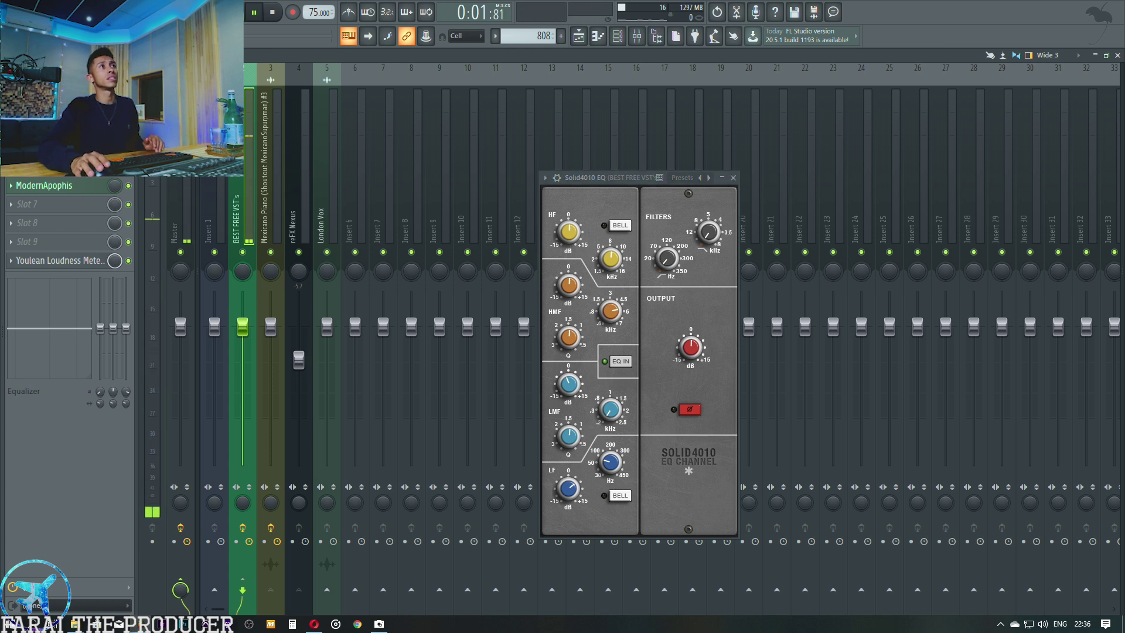
key(space)
click(618, 37)
click(618, 37)
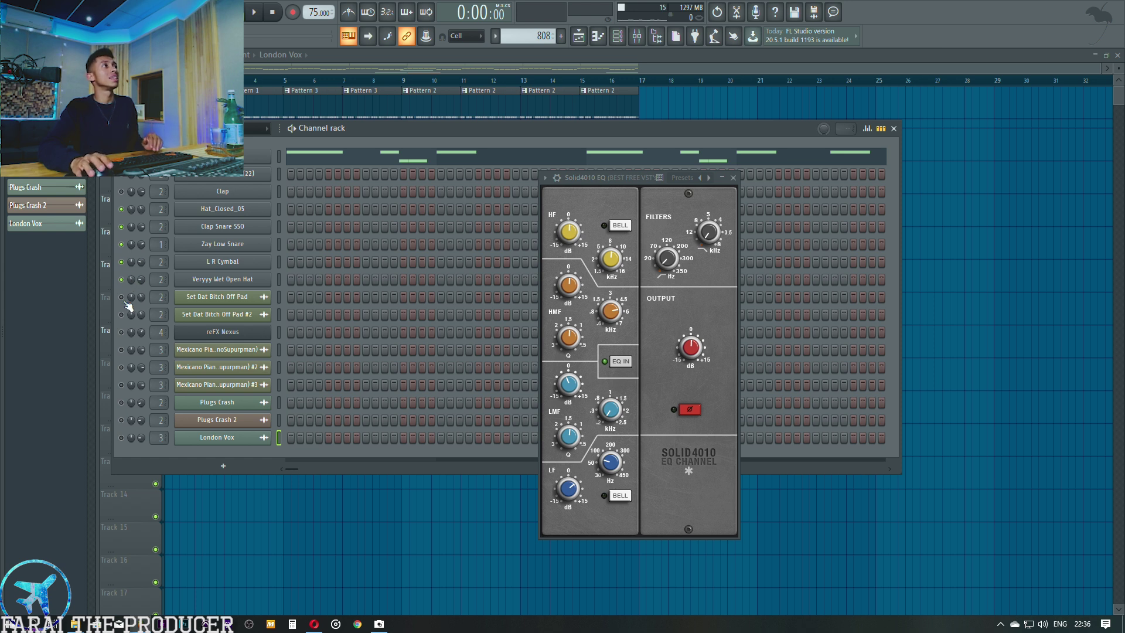
Step: Briefly solo one channel, restore all channels, then play and close the Channel rack
right_click(127, 302)
click(137, 302)
right_click(123, 299)
click(137, 303)
key(space)
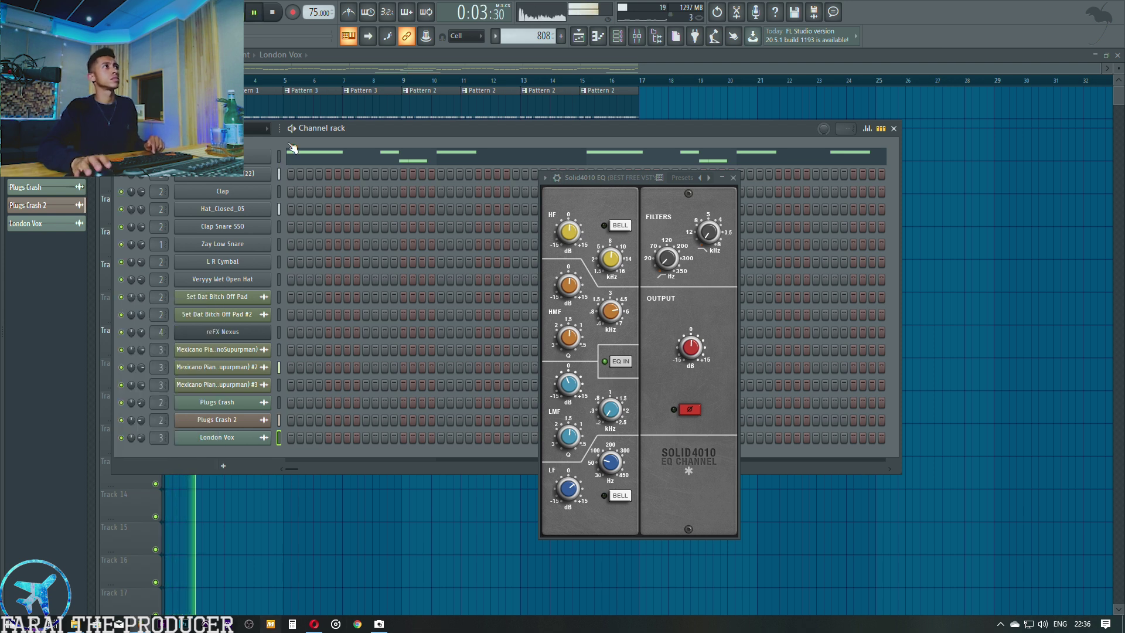
key(F6)
Step: Stop playback, mute Track 5 and Track 6, and move the EQ window lower
key(space)
click(156, 220)
click(156, 254)
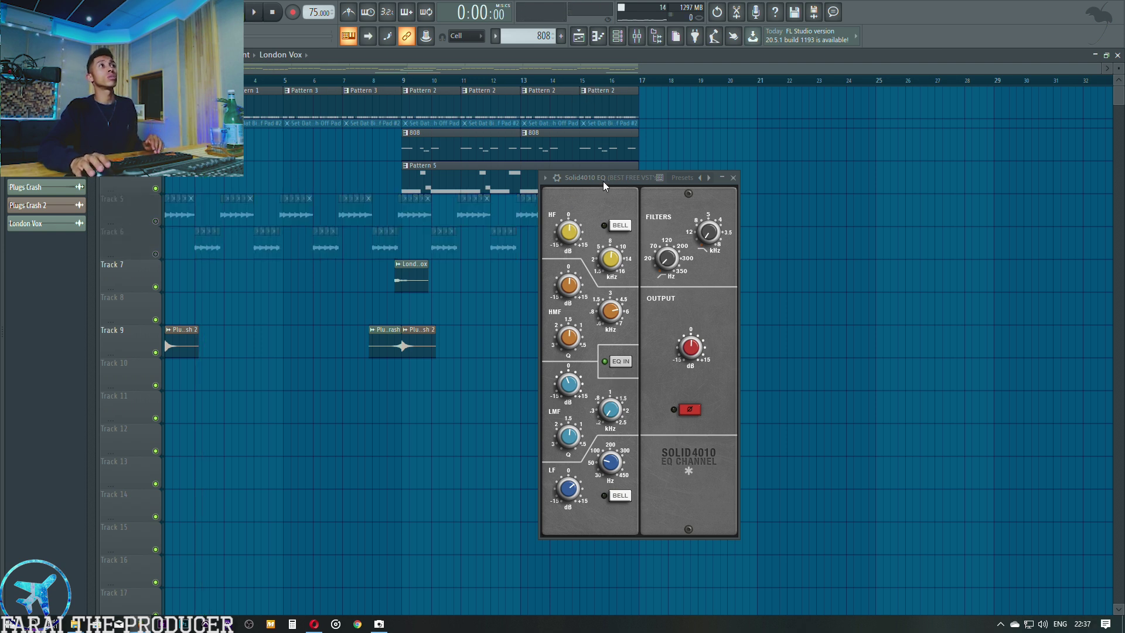
drag(605, 179, 588, 201)
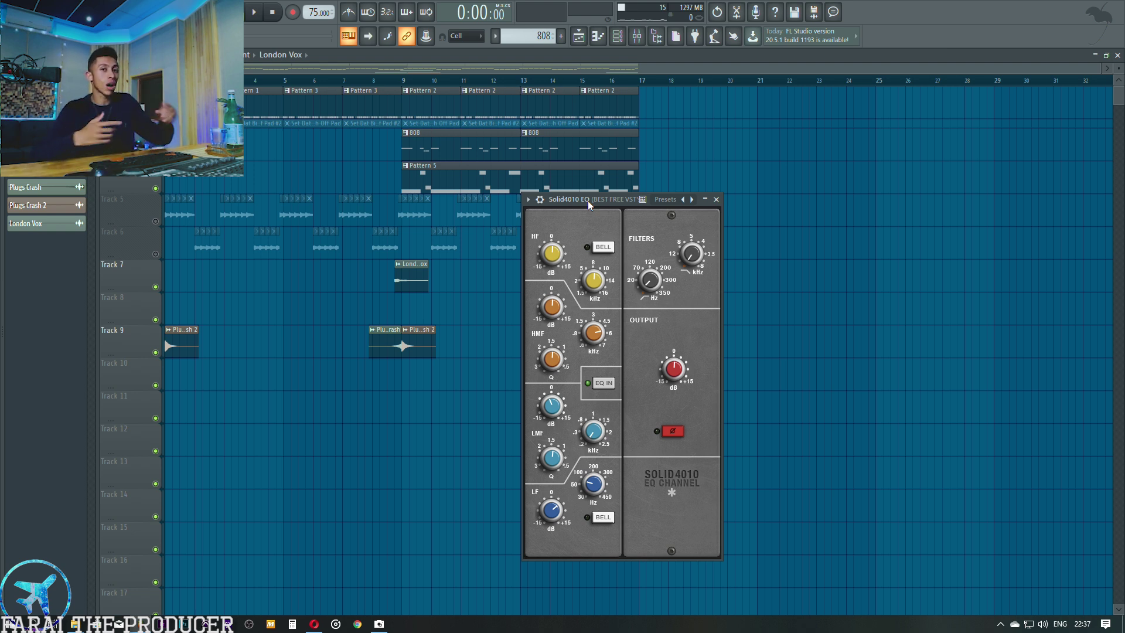
drag(588, 201, 572, 225)
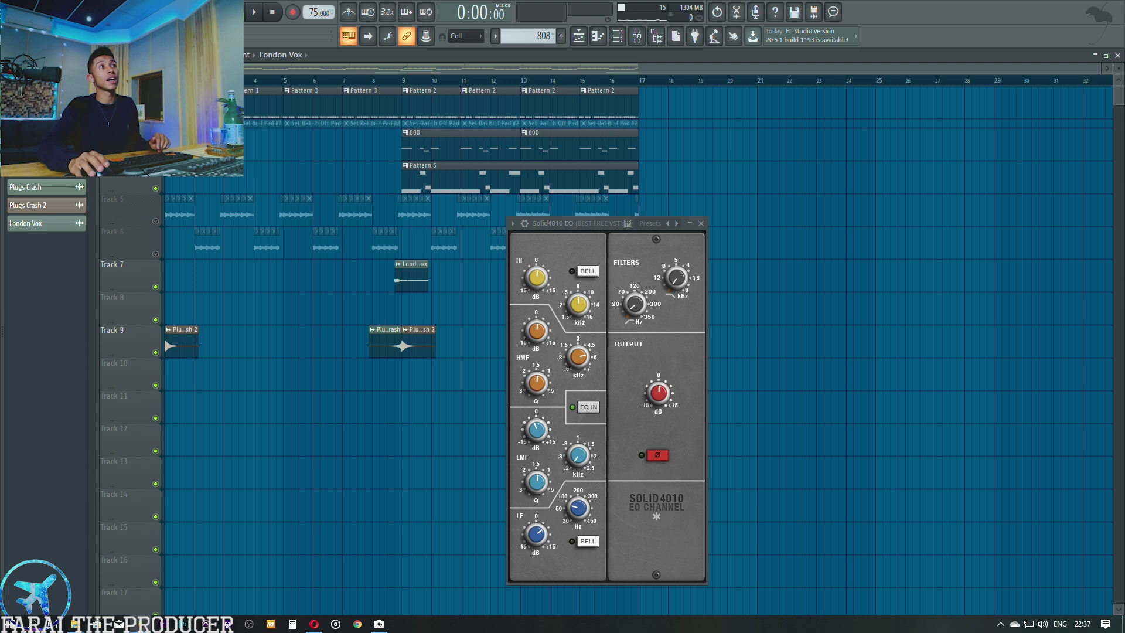
drag(568, 221, 566, 224)
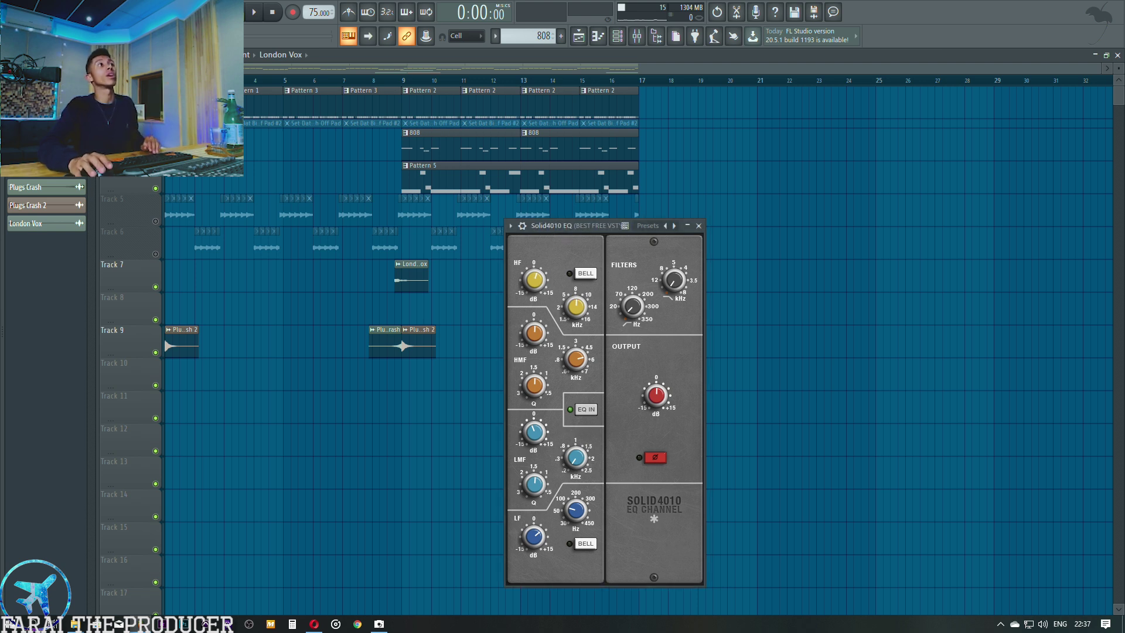
Step: Play from bar 5 and switch to the Mixer while it plays
key(space)
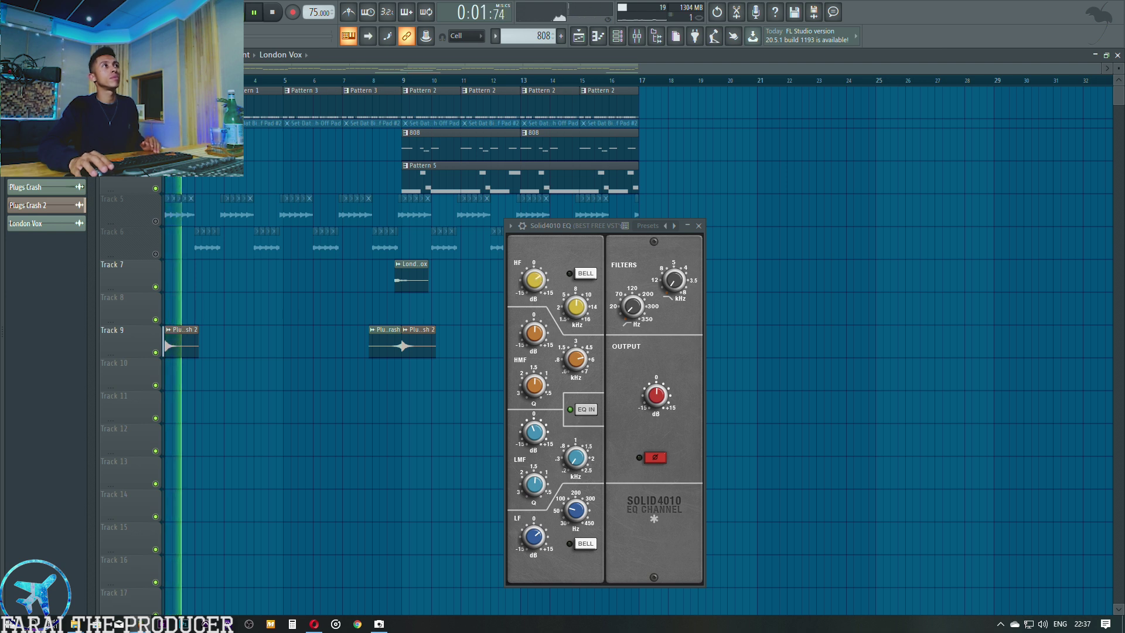
click(287, 82)
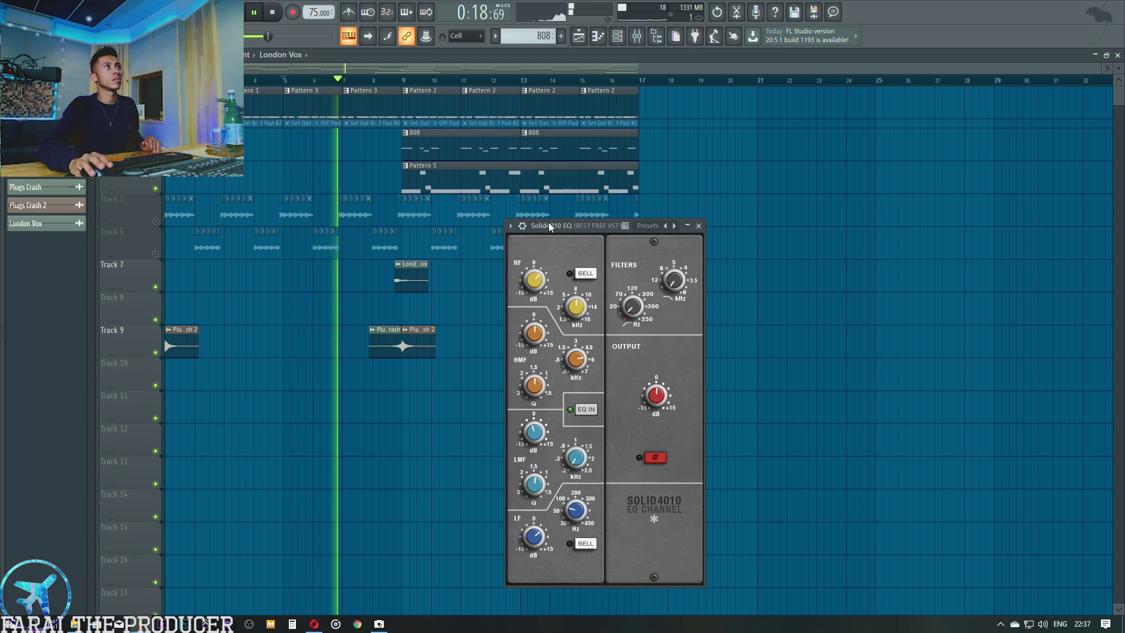
key(F9)
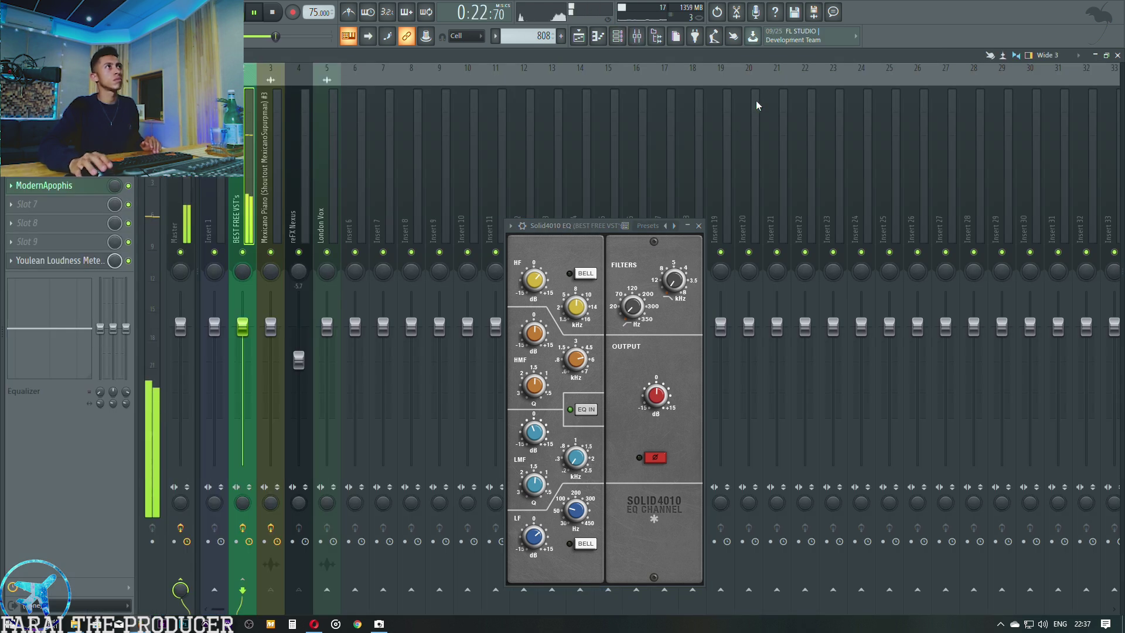
Step: Stop playback, boost the mix bus equalizer's mid band, then reset it flat
key(space)
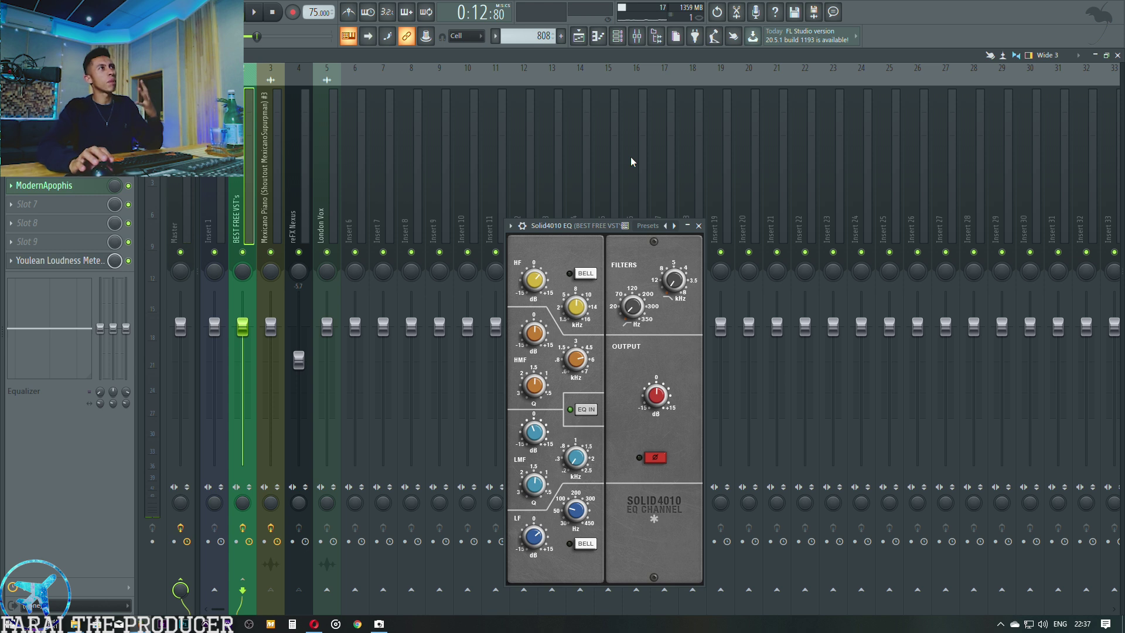
drag(576, 227, 588, 216)
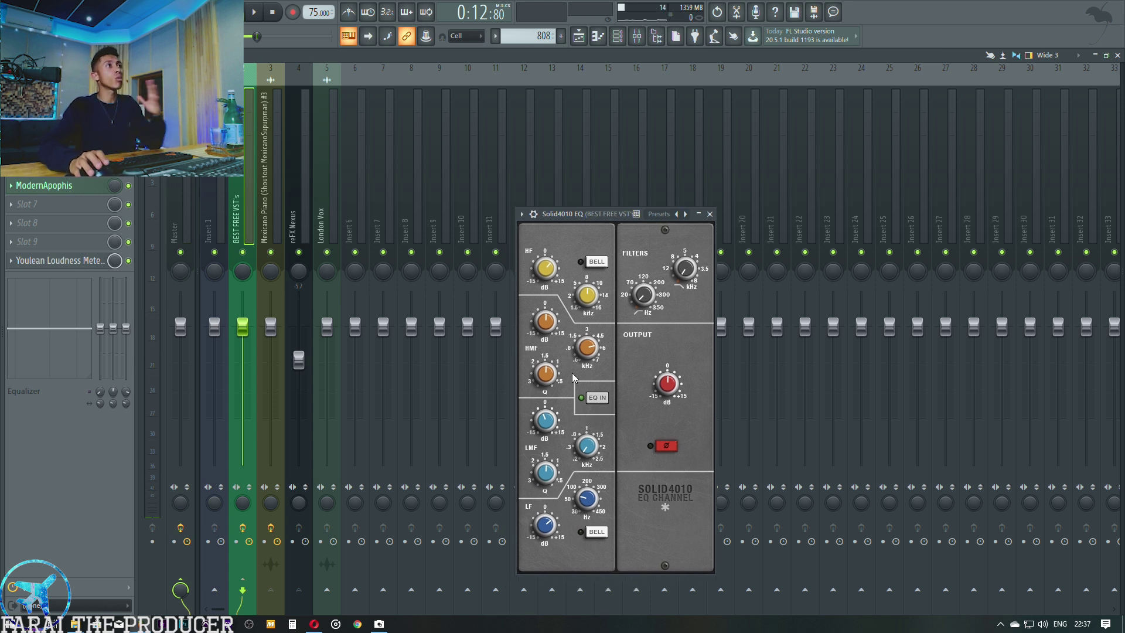
drag(591, 221, 566, 209)
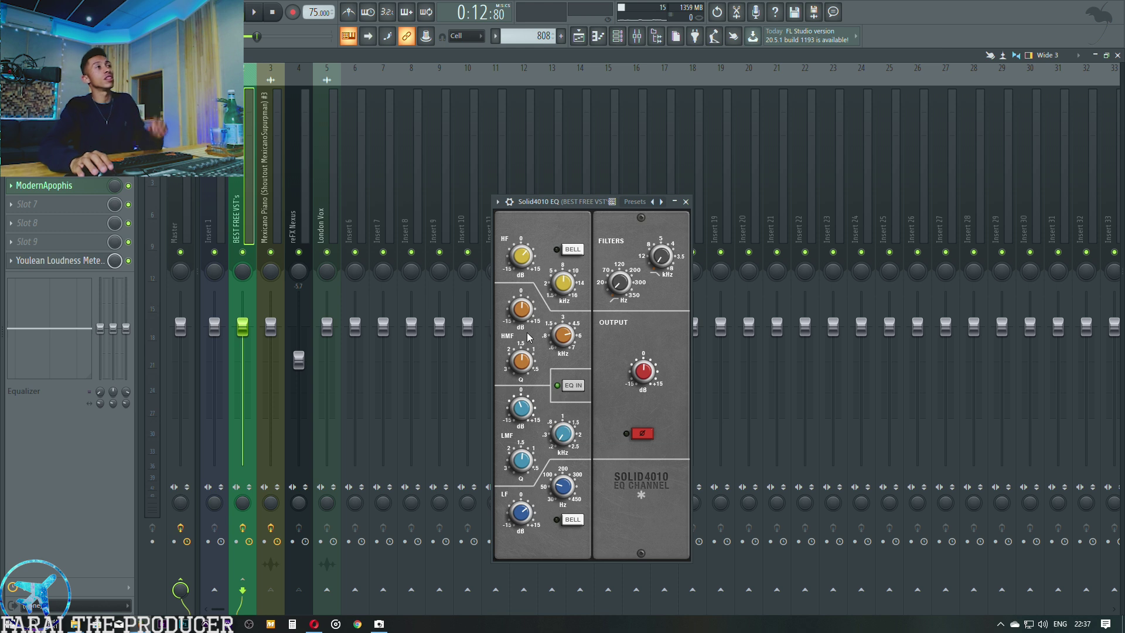
drag(545, 202, 538, 213)
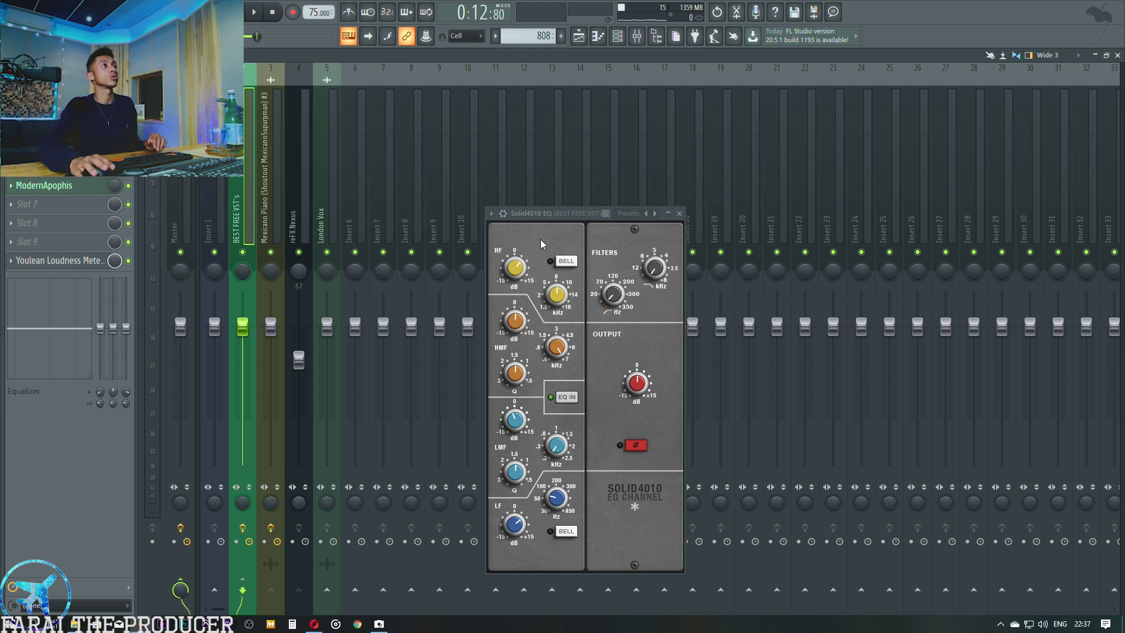
drag(113, 328, 114, 310)
drag(113, 403, 114, 387)
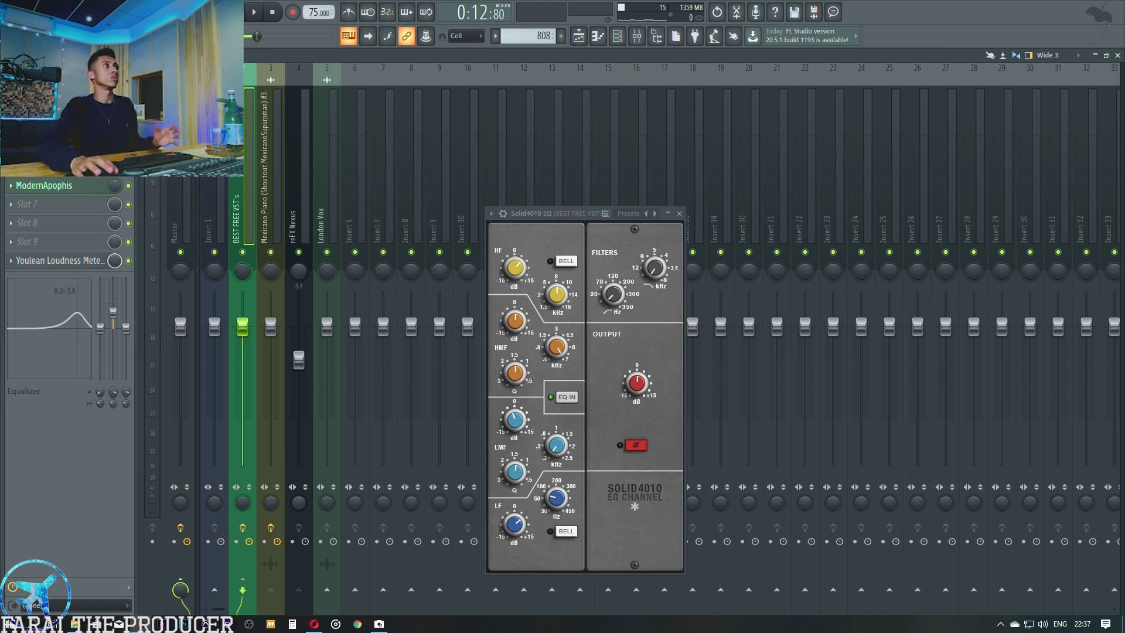
alt+click(114, 319)
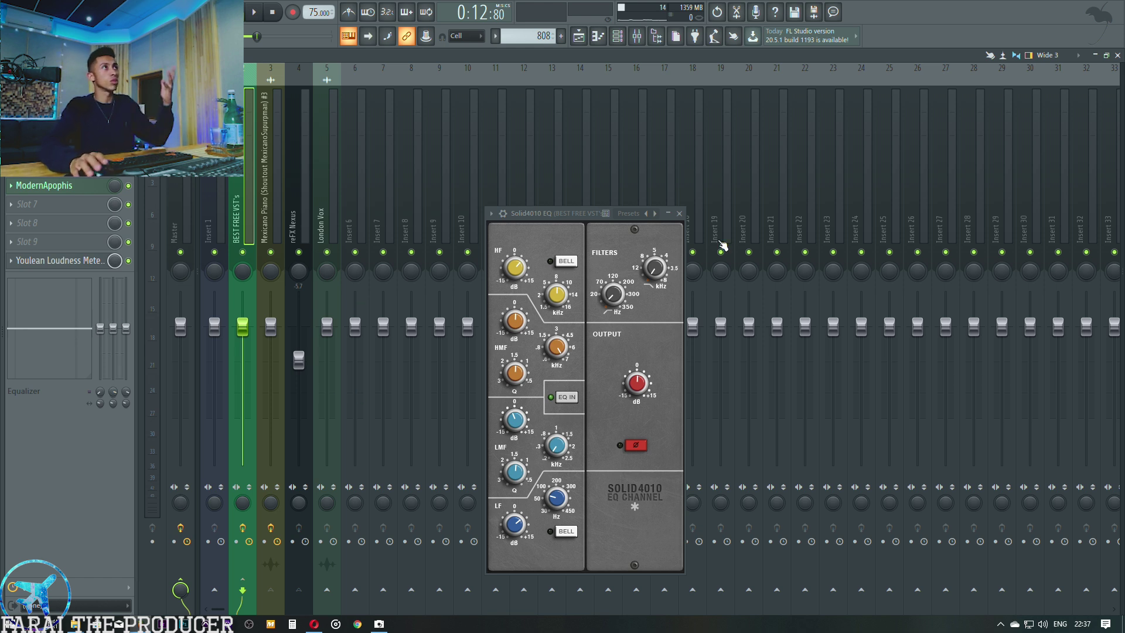
Step: Audition the beat with the flat EQ, then switch to the playlist
drag(574, 215, 576, 194)
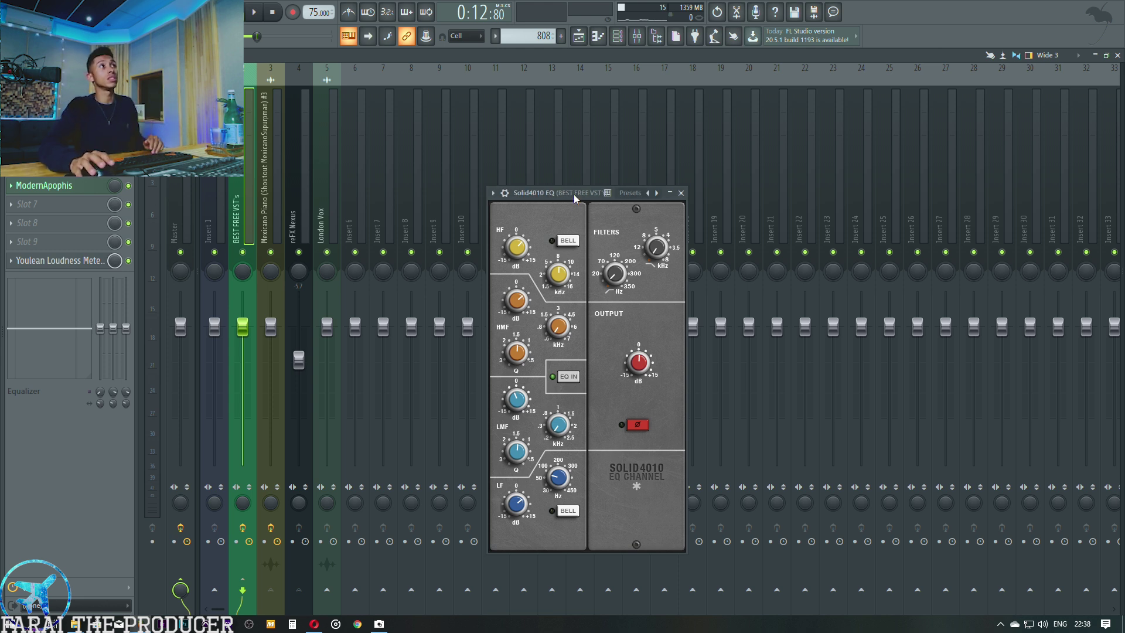
key(space)
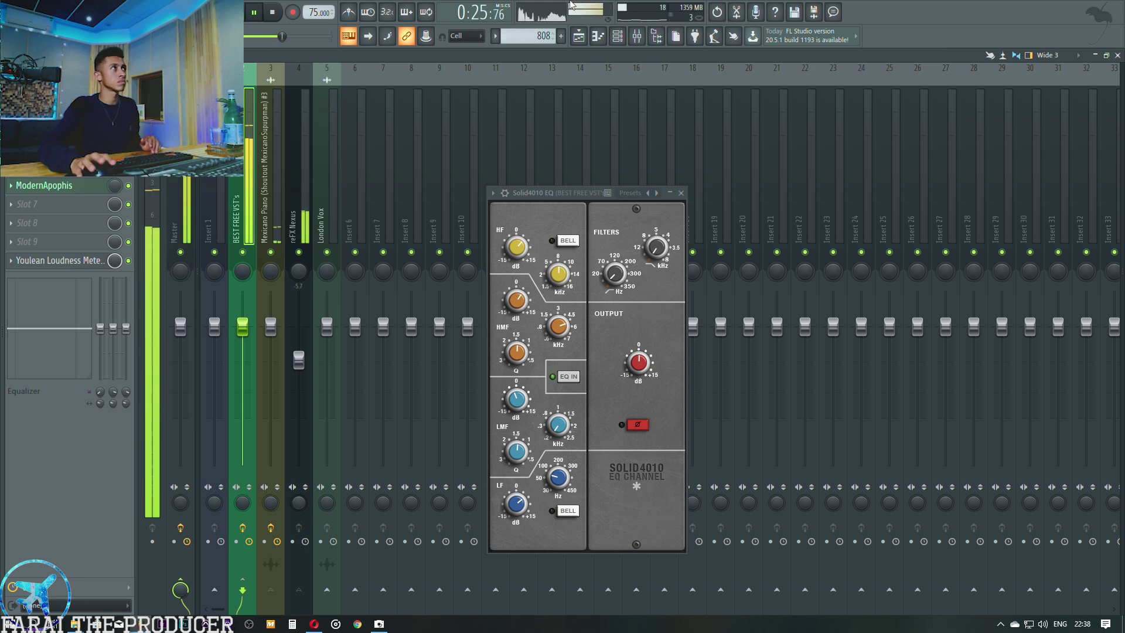
key(space)
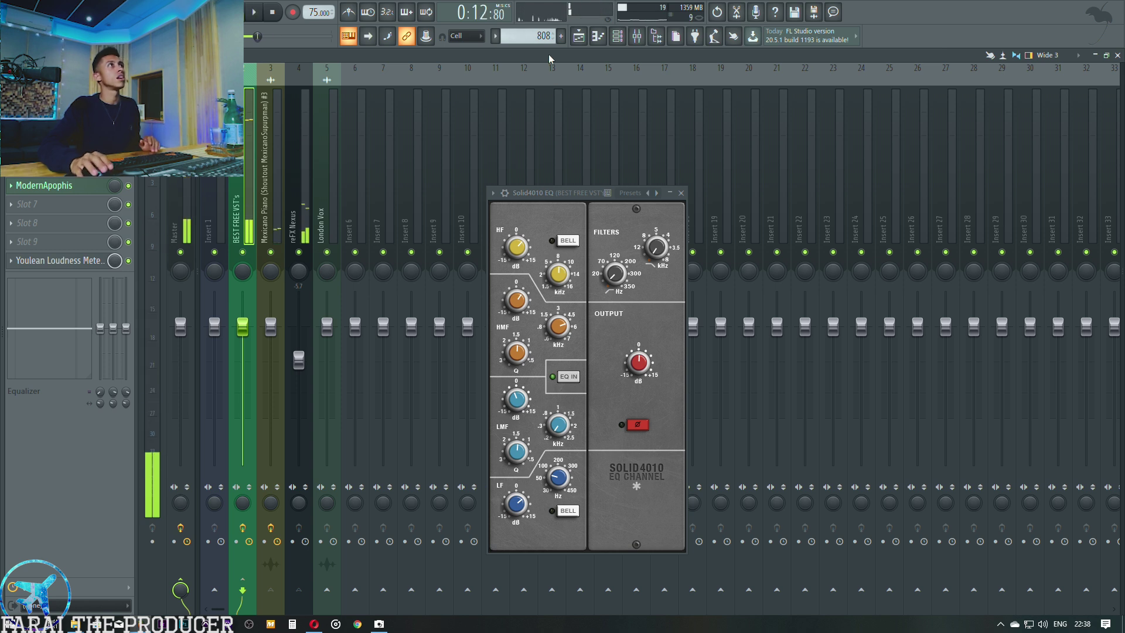
click(578, 35)
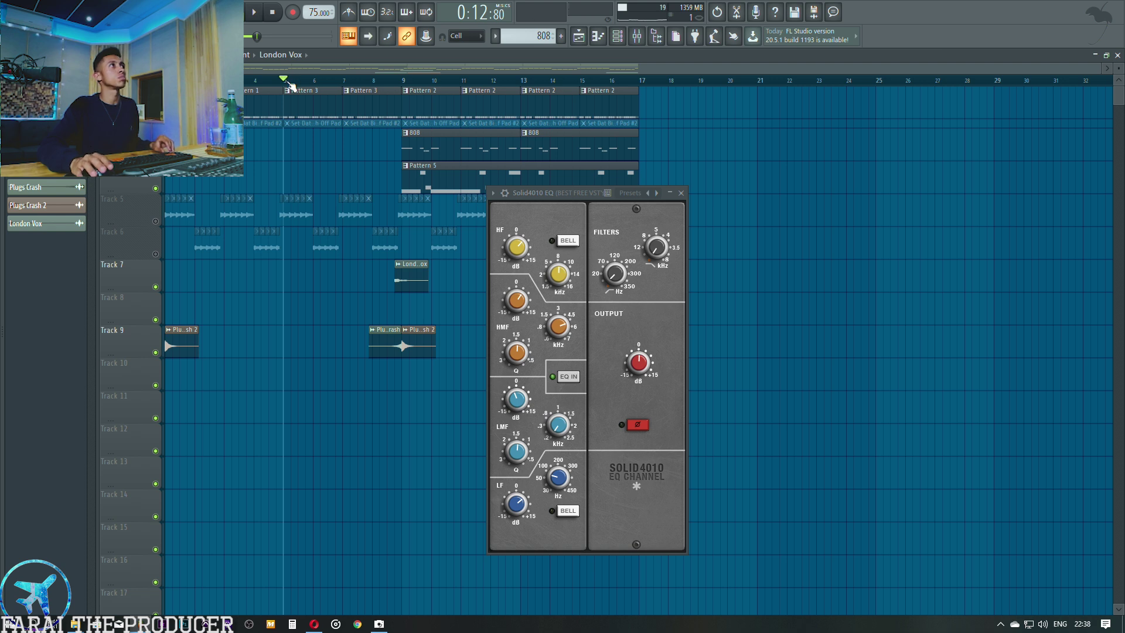
Step: Select bars 5 to 9 on the playlist ruler and play the selection
drag(289, 85, 403, 87)
key(space)
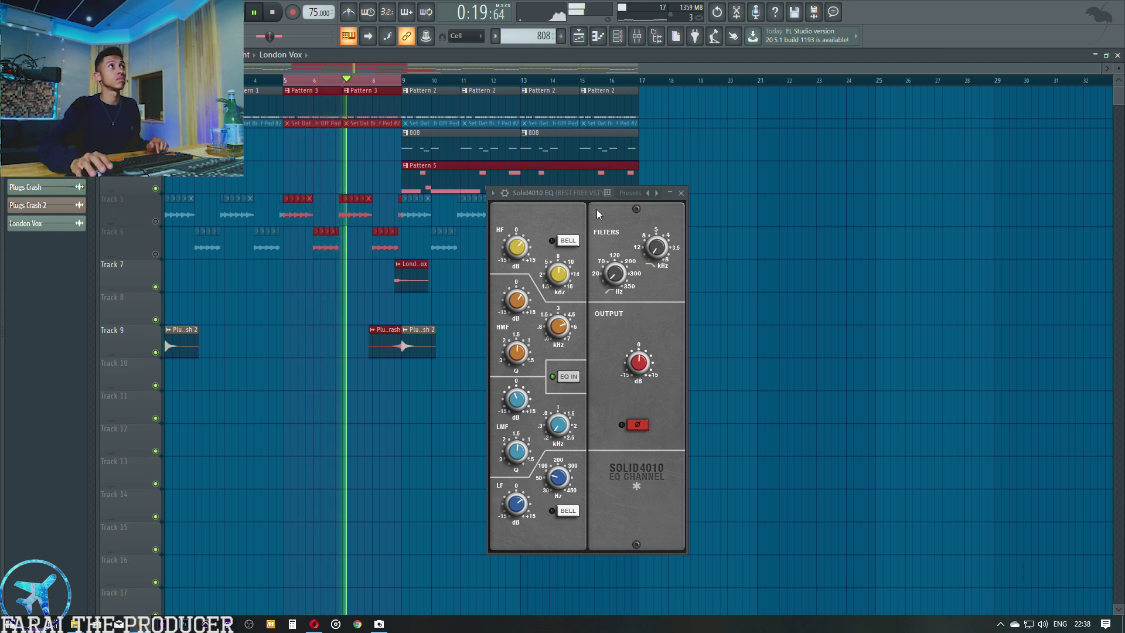
key(space)
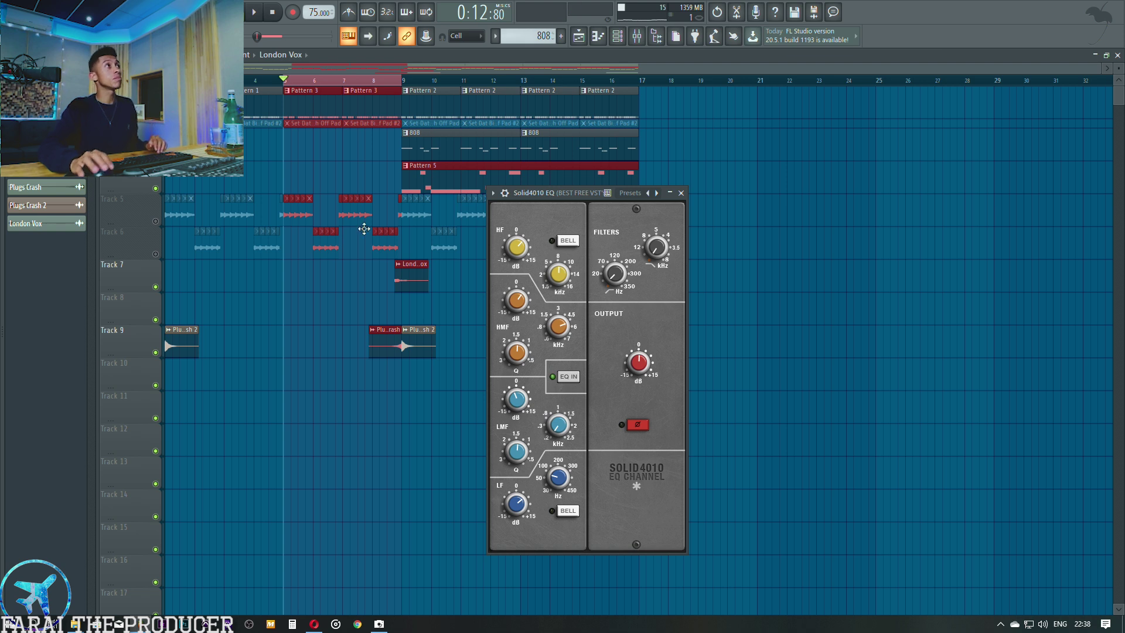
key(space)
Step: Replay the selection while toggling between Playlist and Mixer, ending in the Mixer
key(F9)
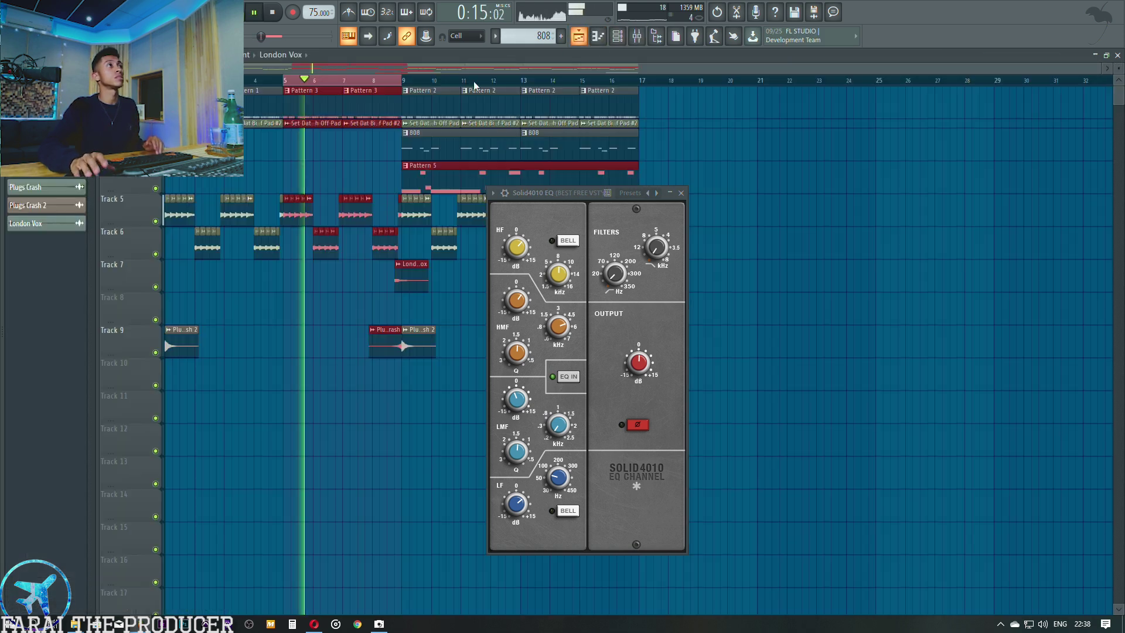
key(F5)
key(space)
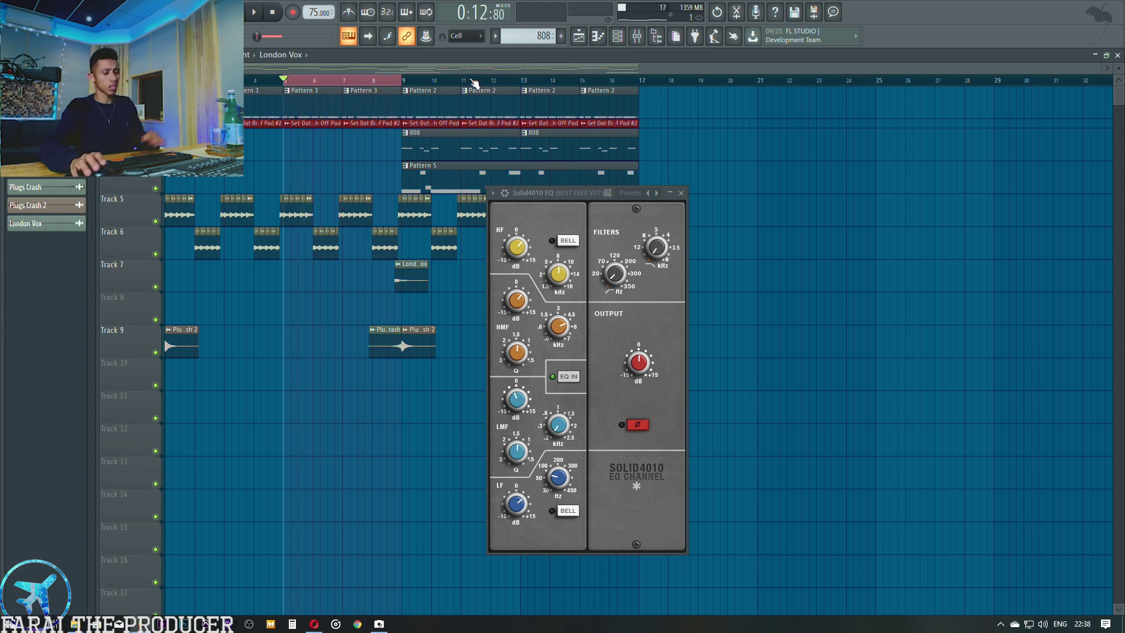
key(space)
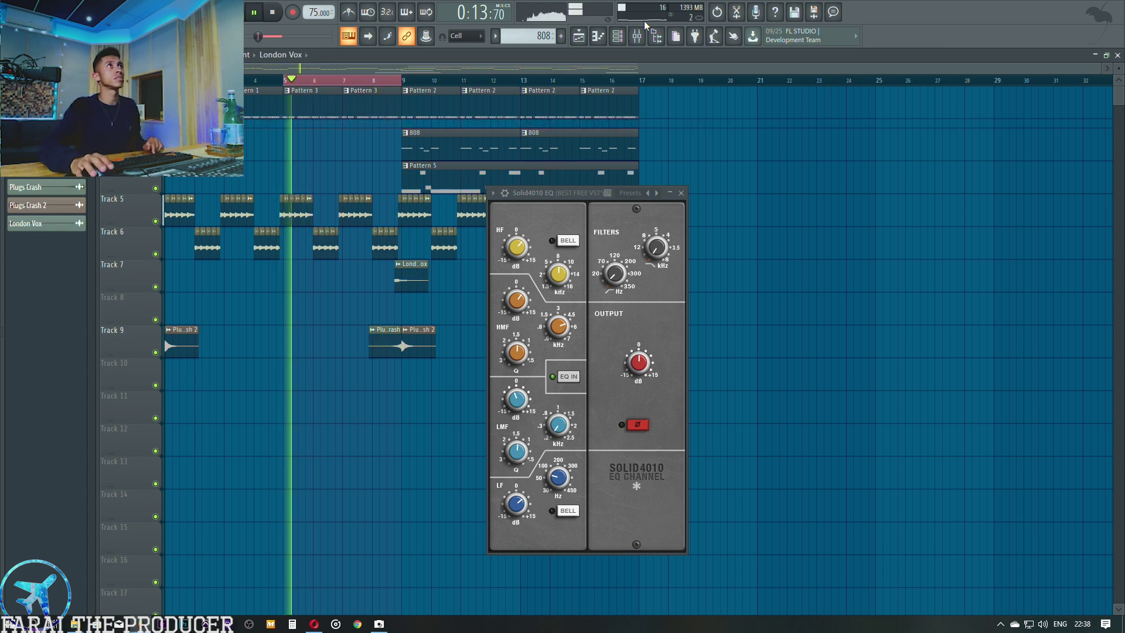
key(F9)
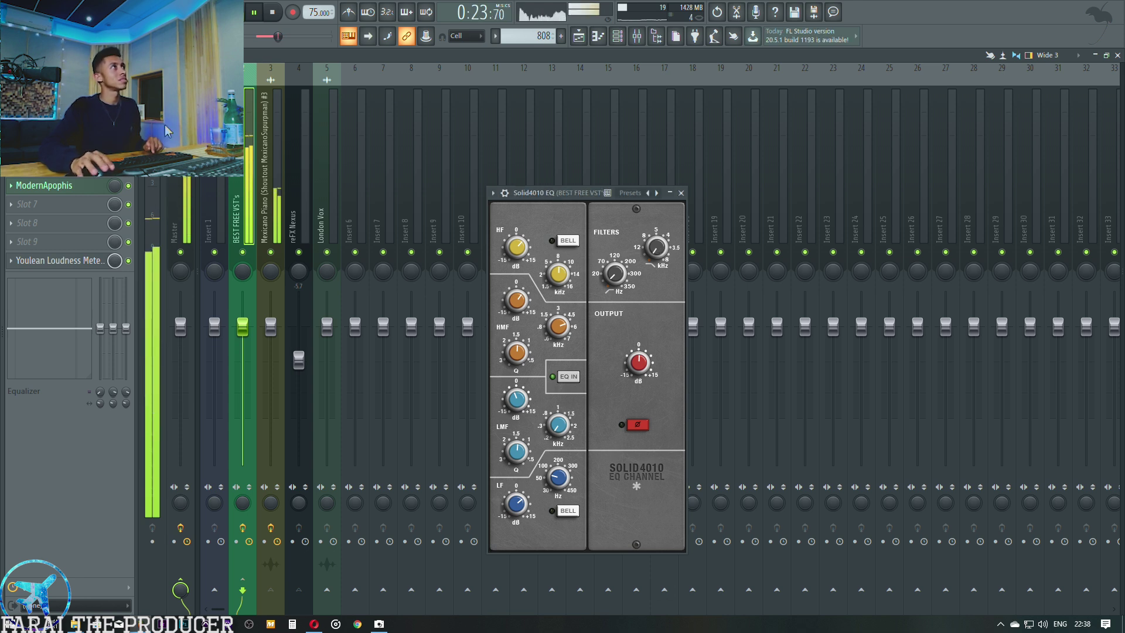
Step: Stop playback and briefly open, move, then close the DD Channel plugin
key(space)
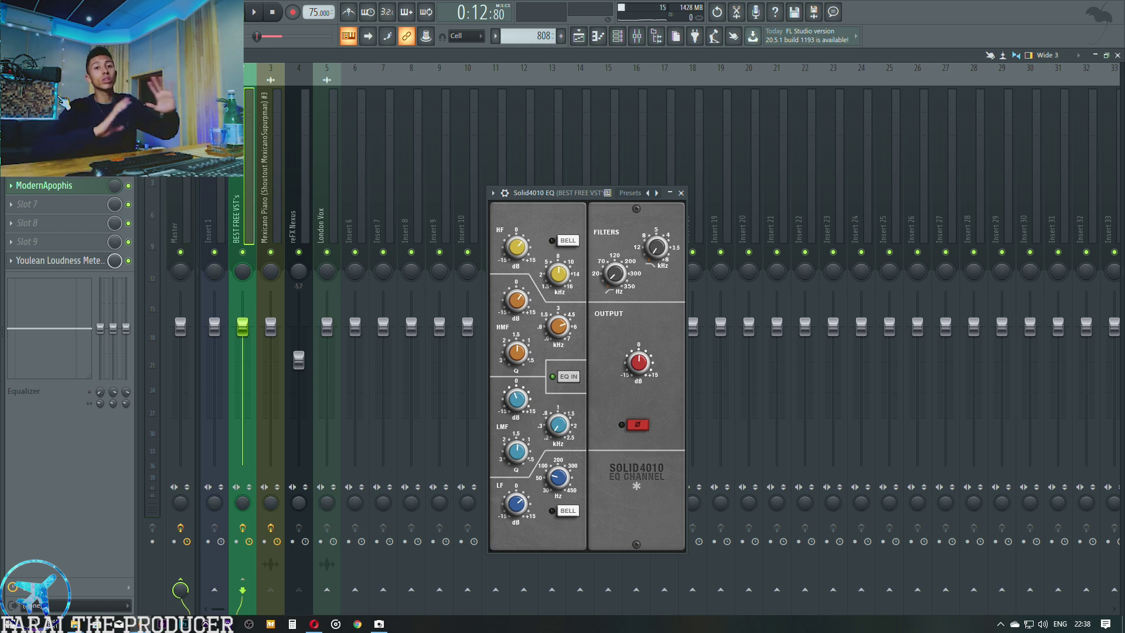
click(9, 146)
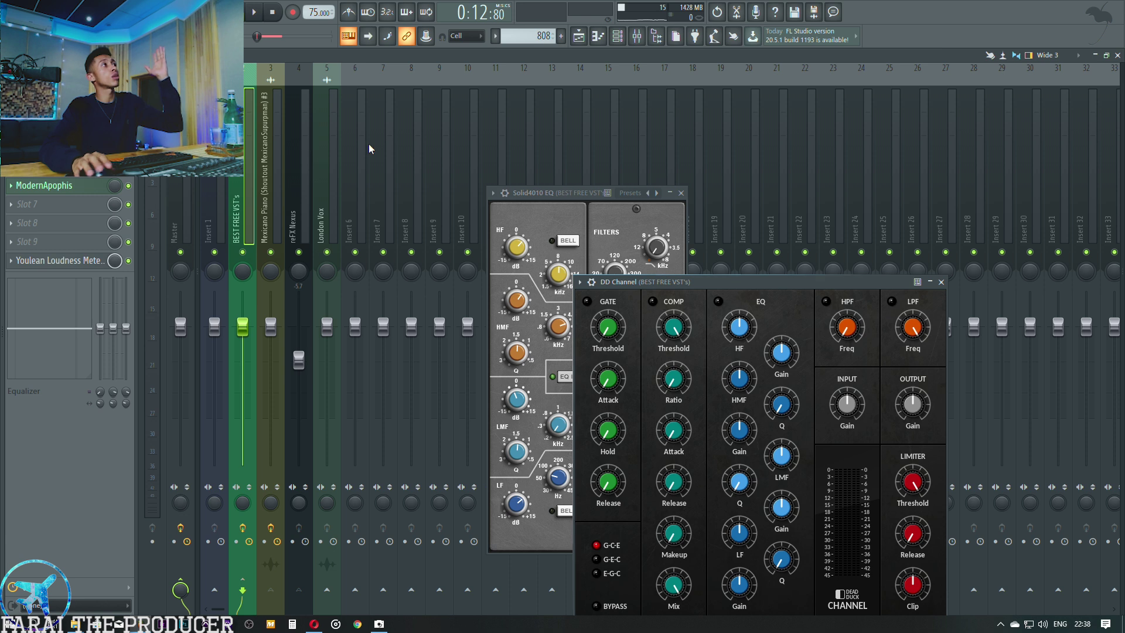
drag(703, 279, 835, 192)
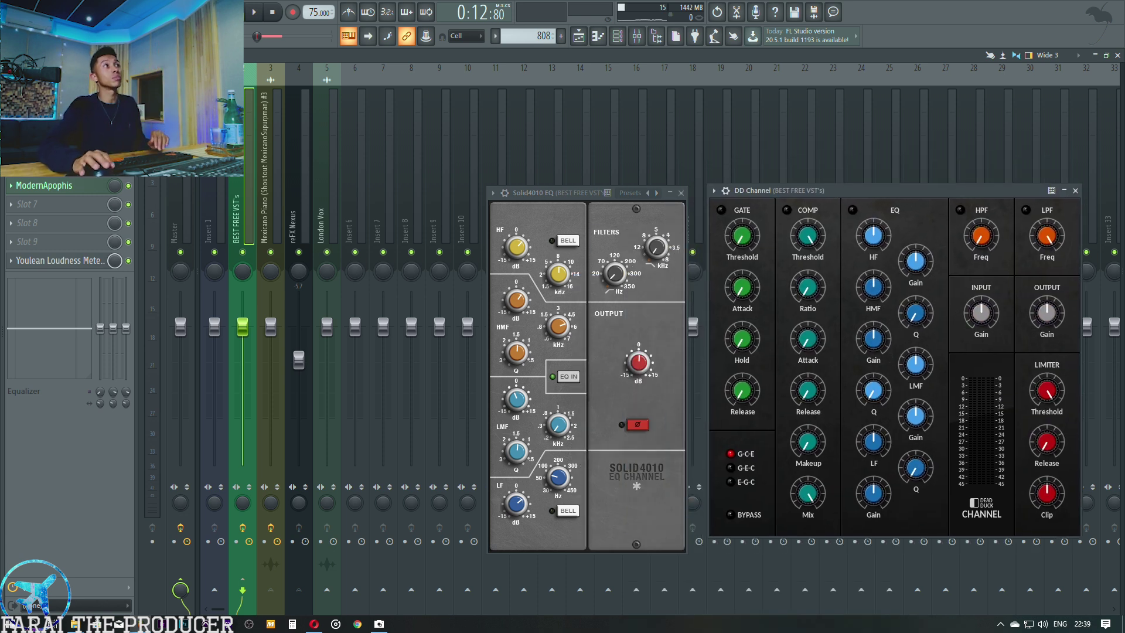
drag(563, 195, 550, 180)
click(34, 149)
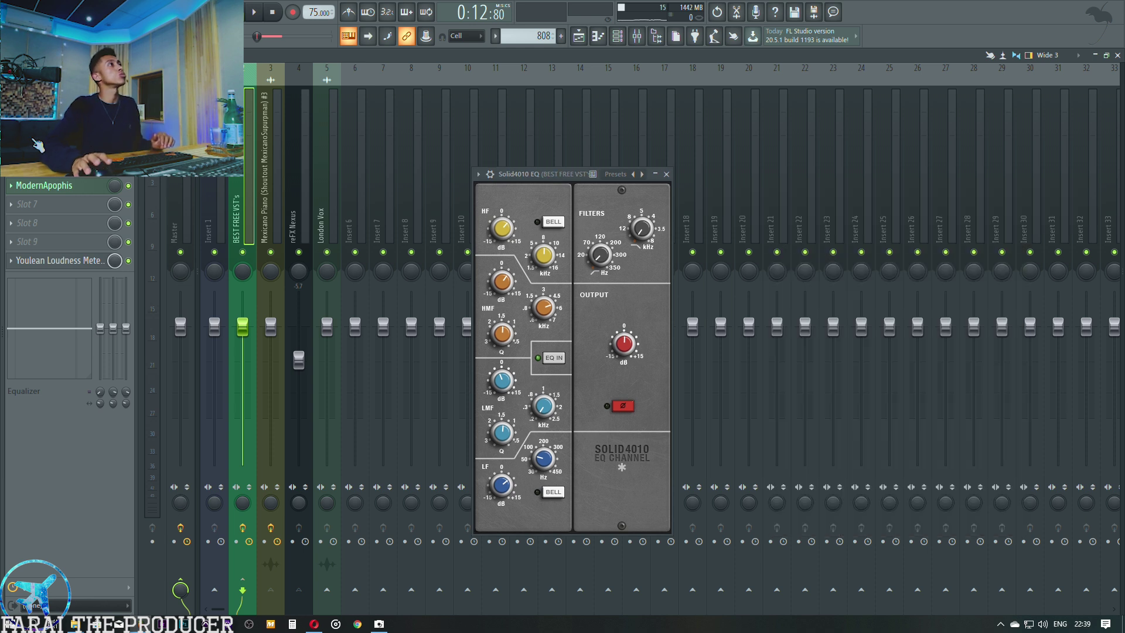
Step: Reopen the Solid4010 EQ and move its window to the top right, out of the way
click(33, 129)
click(33, 129)
drag(530, 174, 593, 164)
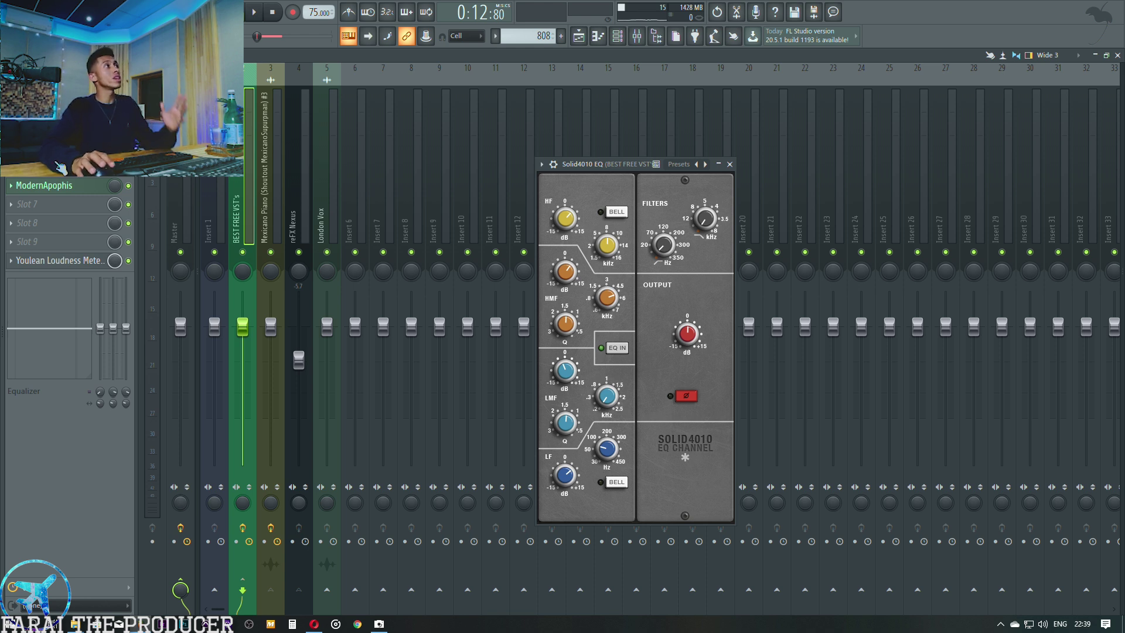
drag(575, 173, 820, 95)
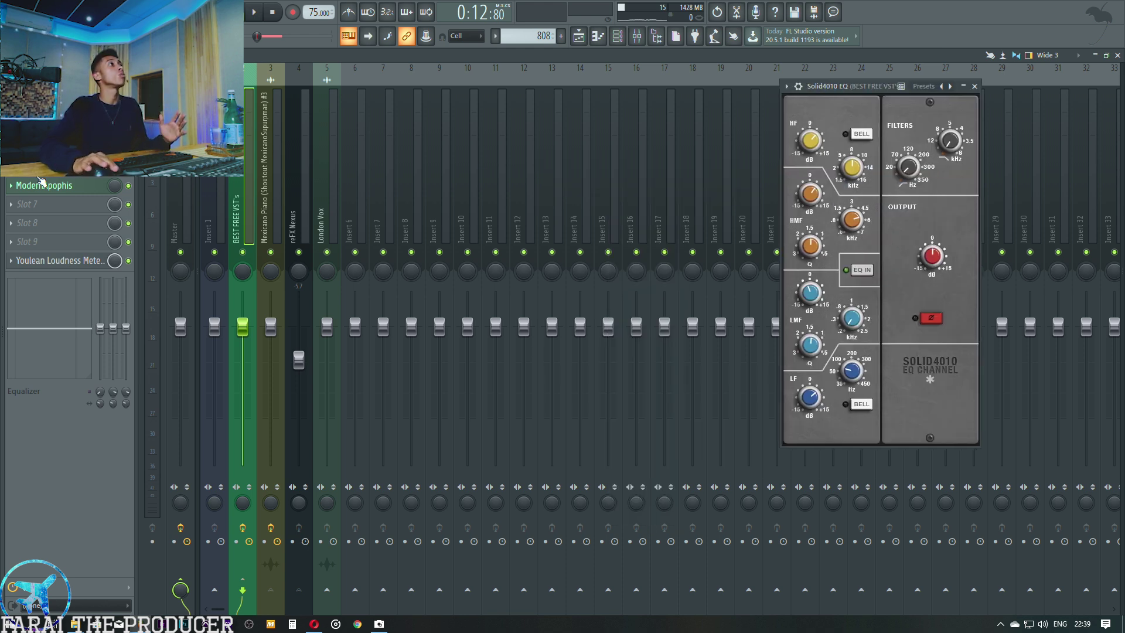
Step: Open Molot on the mix bus and position its window centre-screen beside the Solid4010 EQ
click(24, 167)
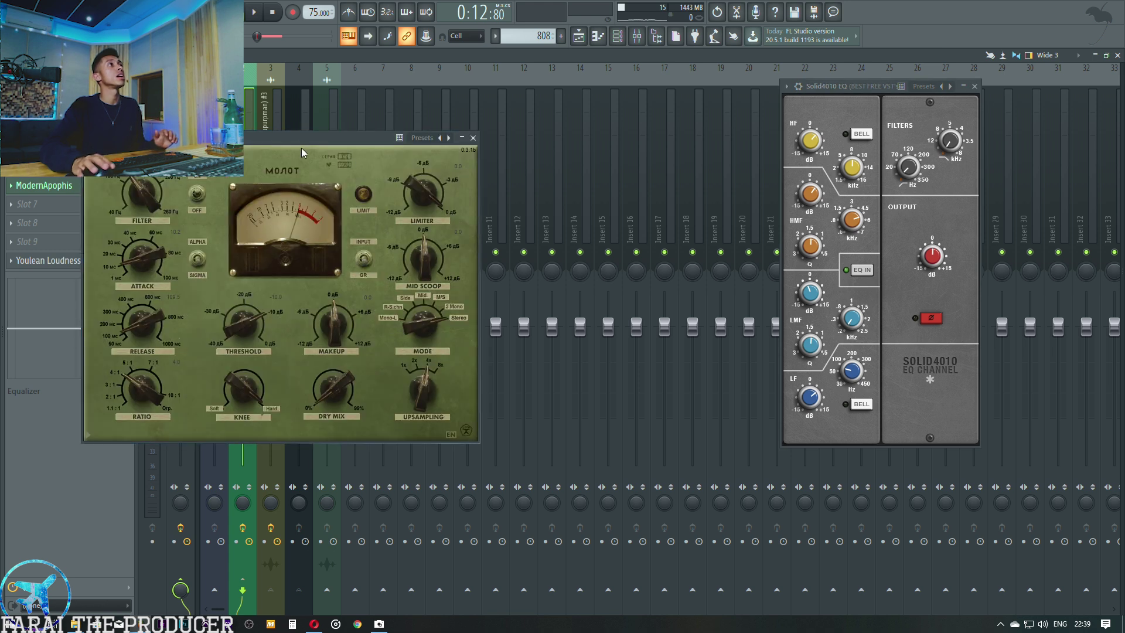
drag(296, 143, 556, 204)
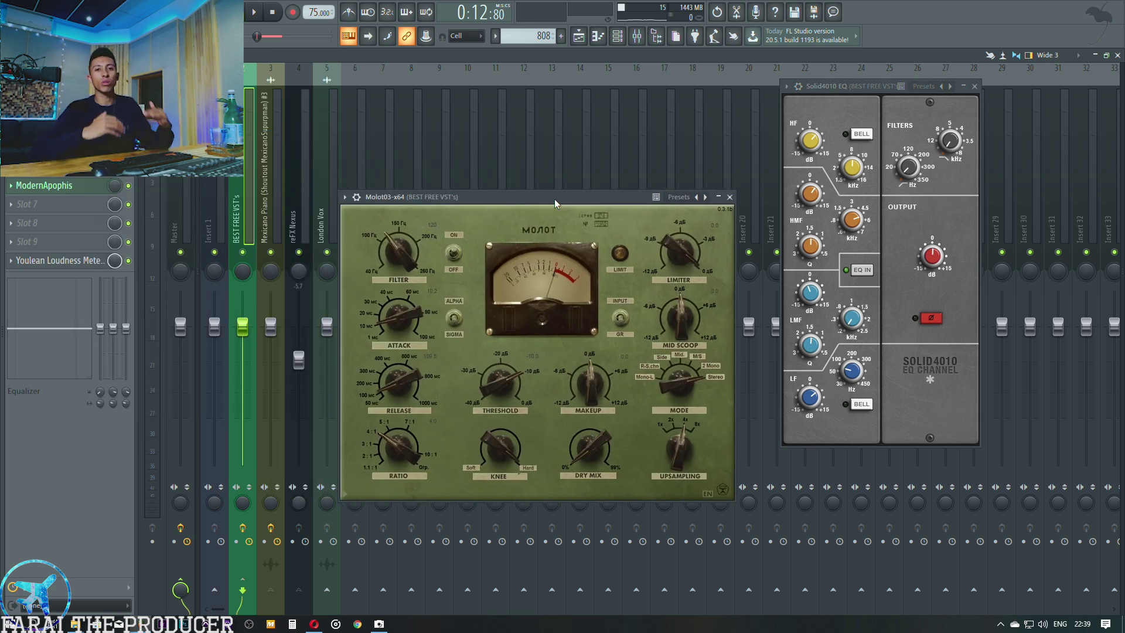
drag(556, 202, 556, 160)
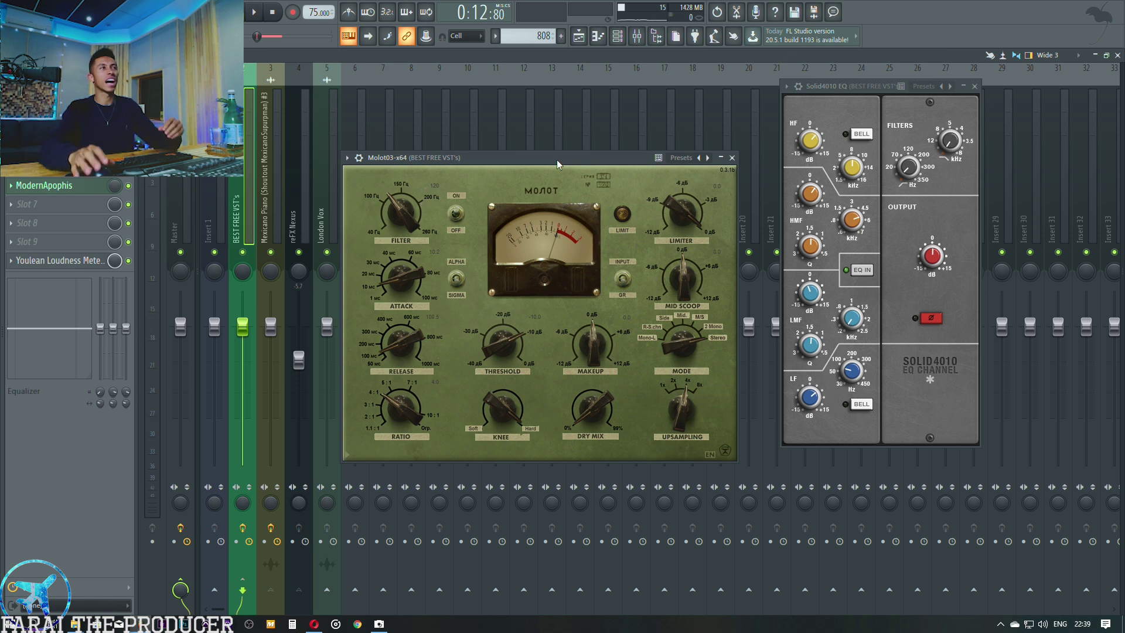
drag(543, 157, 543, 170)
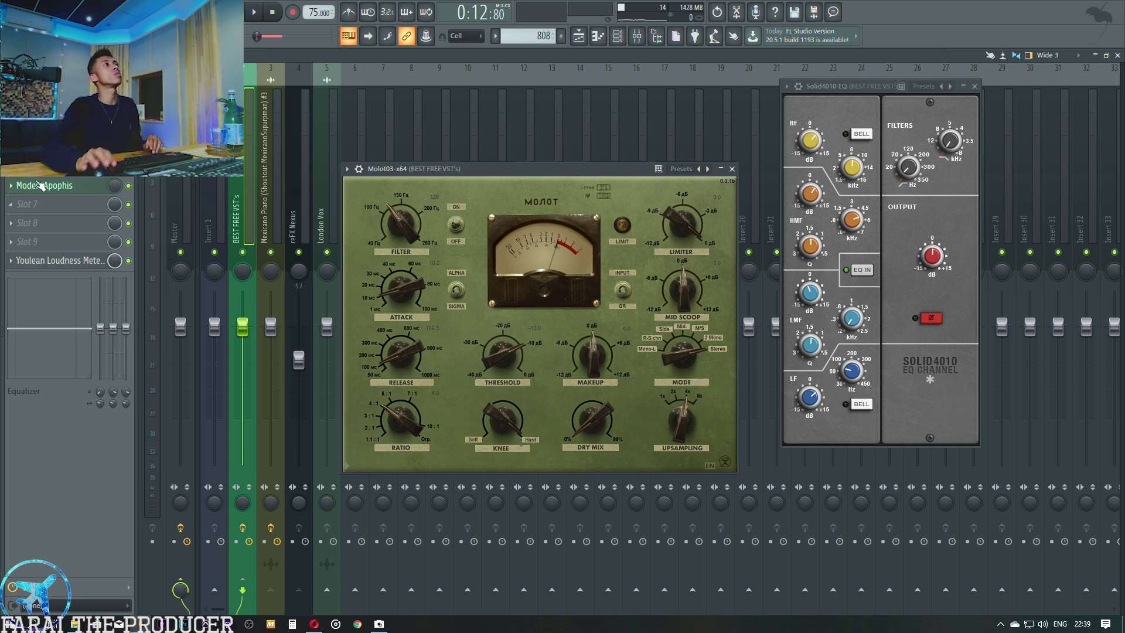
mouse_move(462, 169)
mouse_down()
mouse_move(448, 164)
mouse_move(460, 159)
mouse_up()
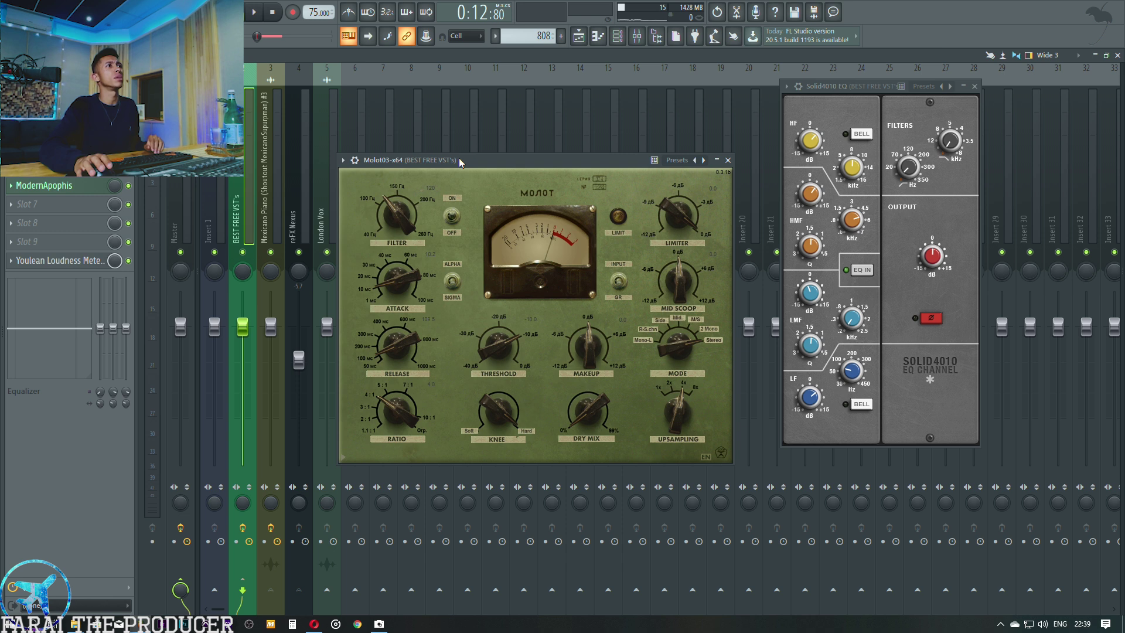
Step: While the beat plays, set Molot's ratio to 5.6, attack to about 8.7 and release to about 200
key(space)
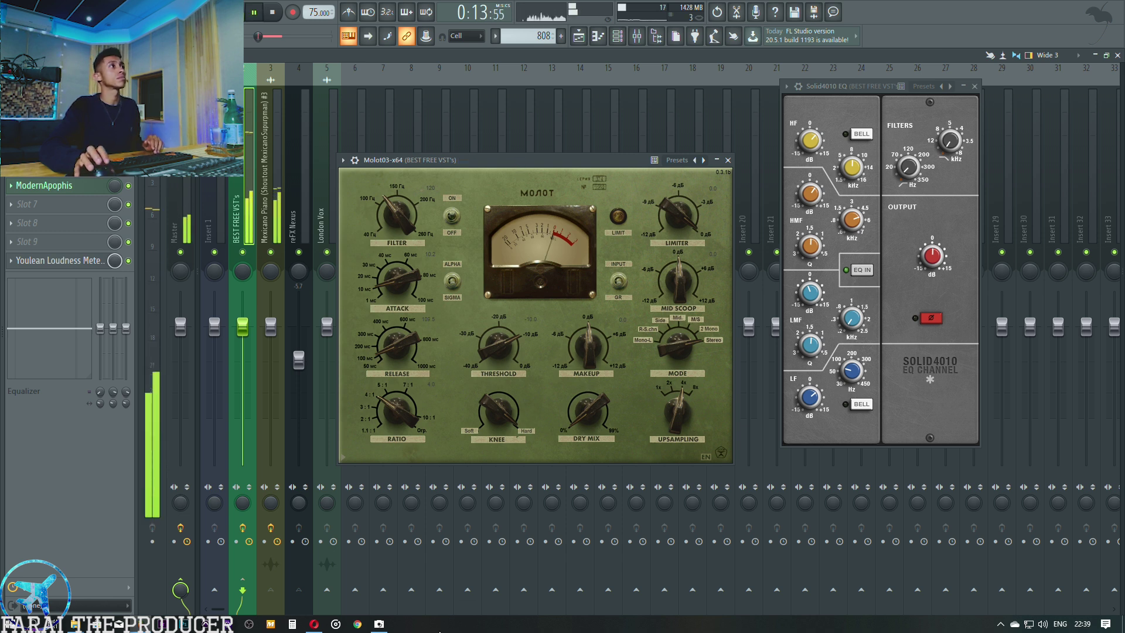
drag(396, 417, 387, 402)
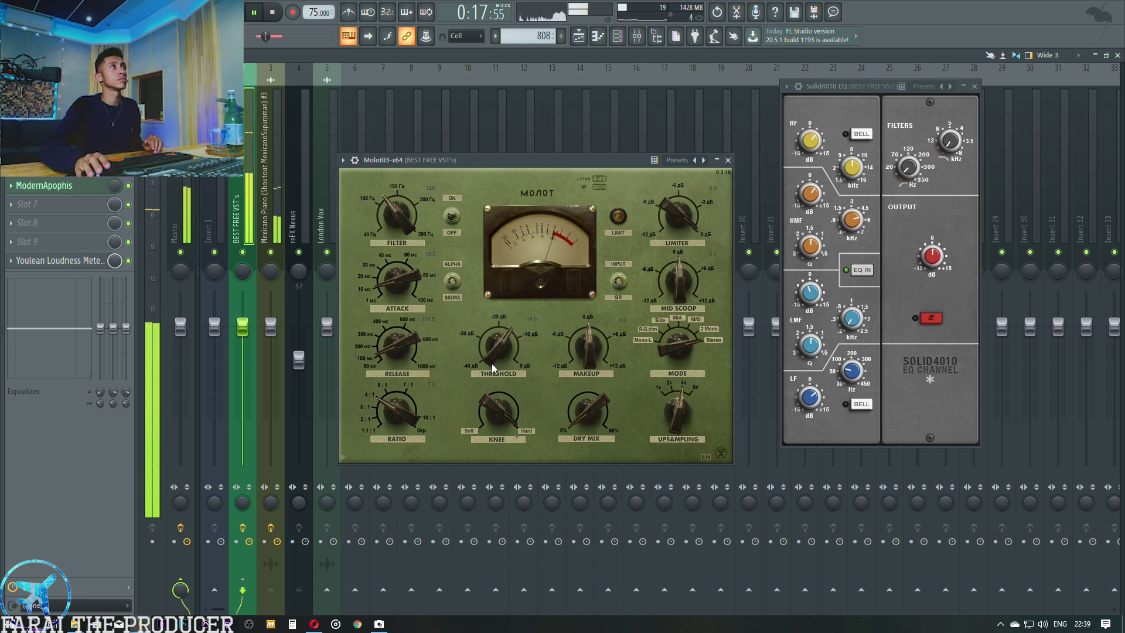
scroll(491, 363, down, 5)
scroll(491, 363, down, 3)
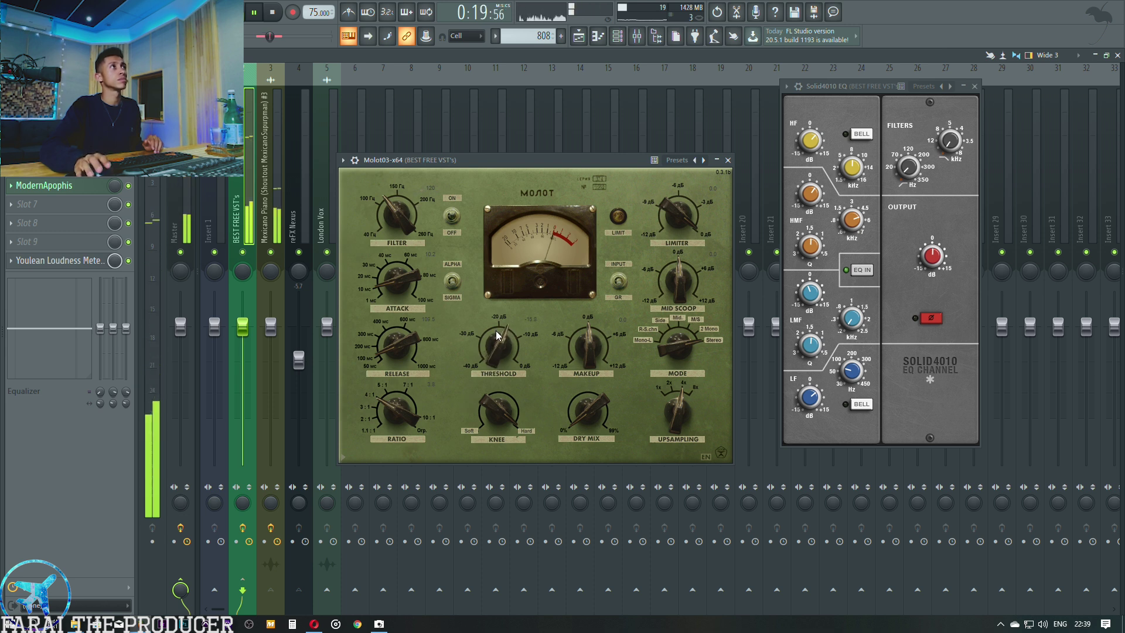
scroll(496, 337, up, 2)
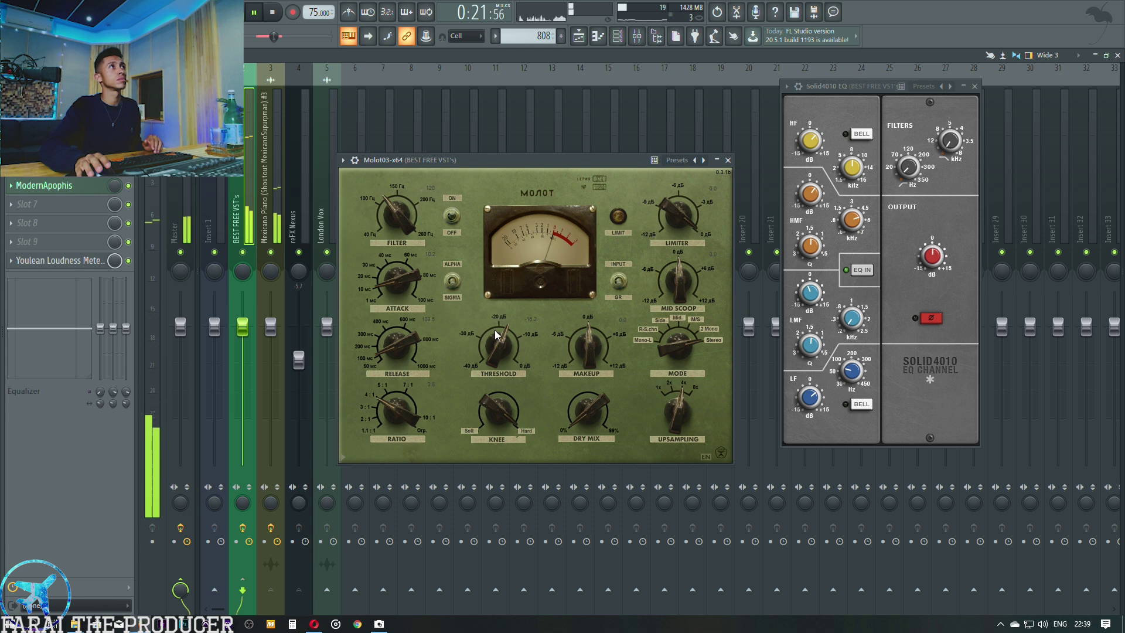
scroll(399, 270, up, 3)
mouse_move(399, 273)
mouse_down()
mouse_move(398, 285)
mouse_move(388, 258)
mouse_up()
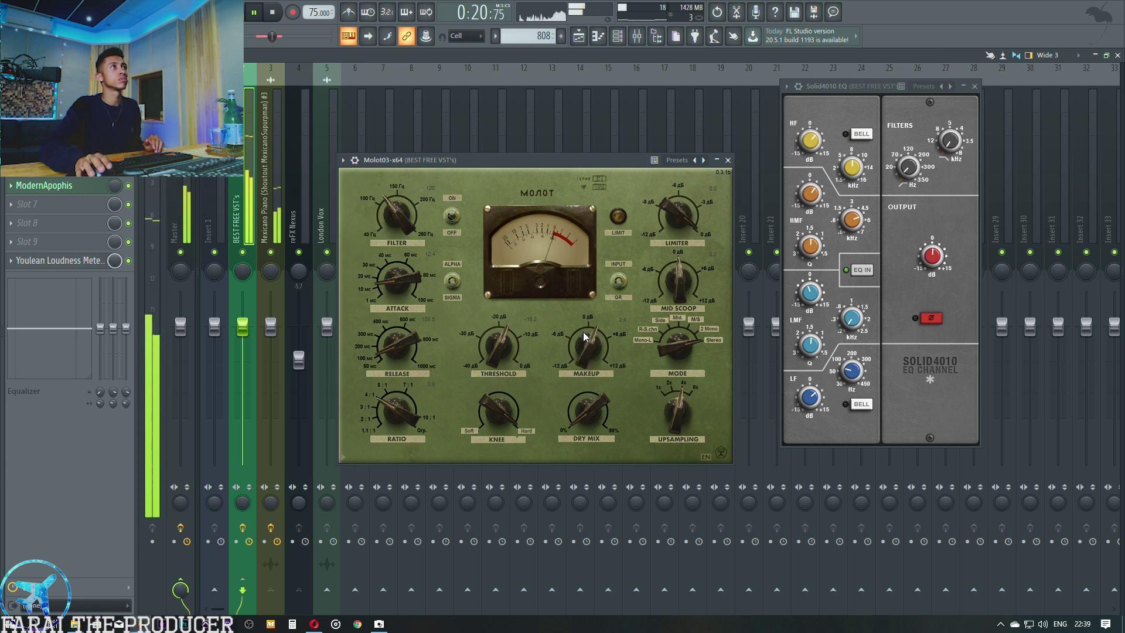
scroll(582, 334, up, 1)
scroll(497, 361, up, 2)
scroll(402, 326, up, 3)
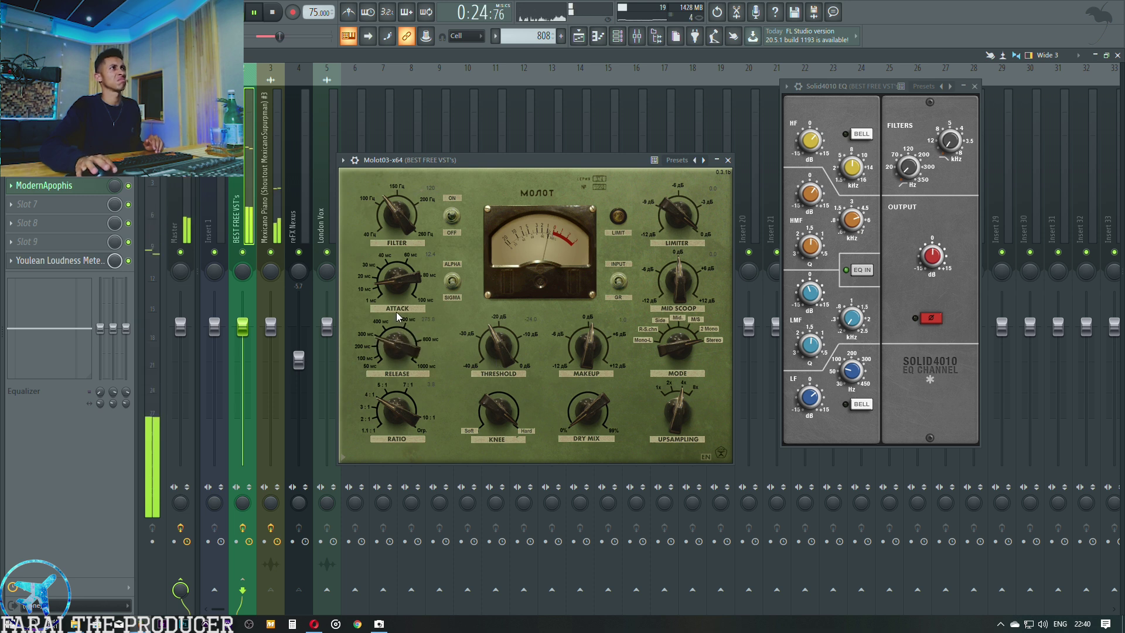
scroll(398, 328, up, 4)
drag(380, 273, 374, 304)
Step: Set Molot's threshold to about -7.8, makeup gain to 1.6, and mid scoop to about -0.5
drag(498, 346, 491, 415)
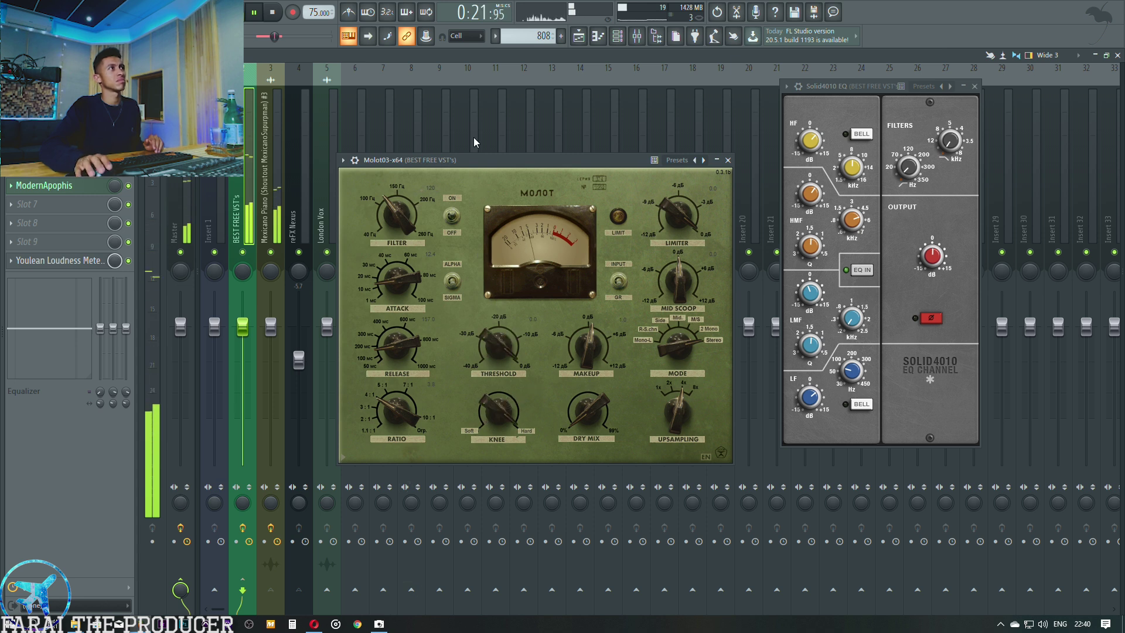
drag(503, 344, 499, 385)
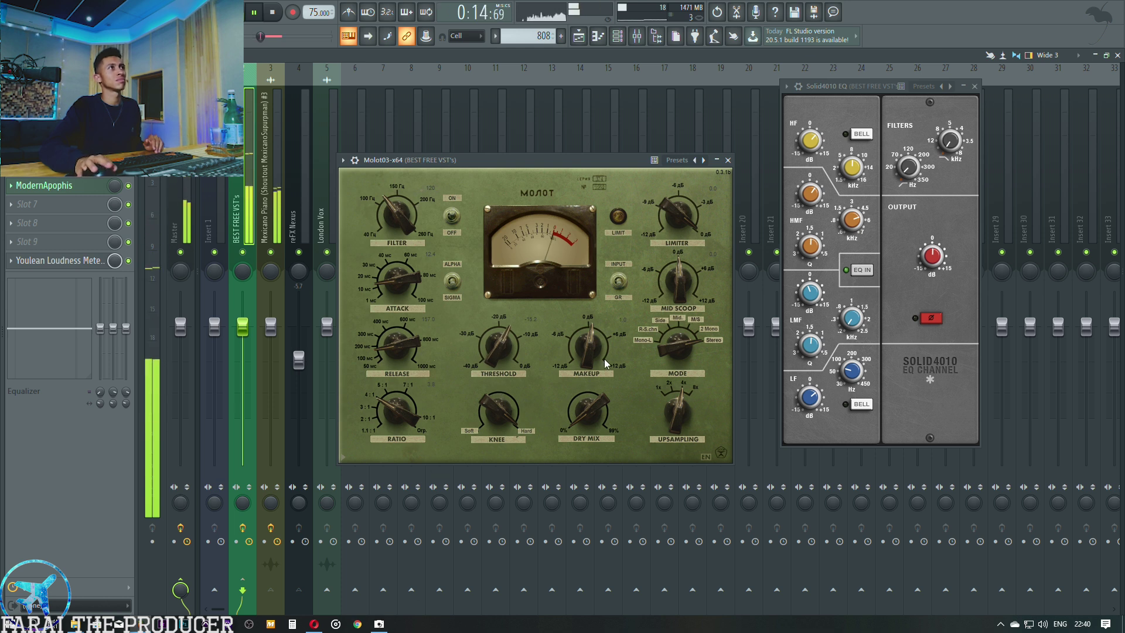
drag(605, 363, 589, 352)
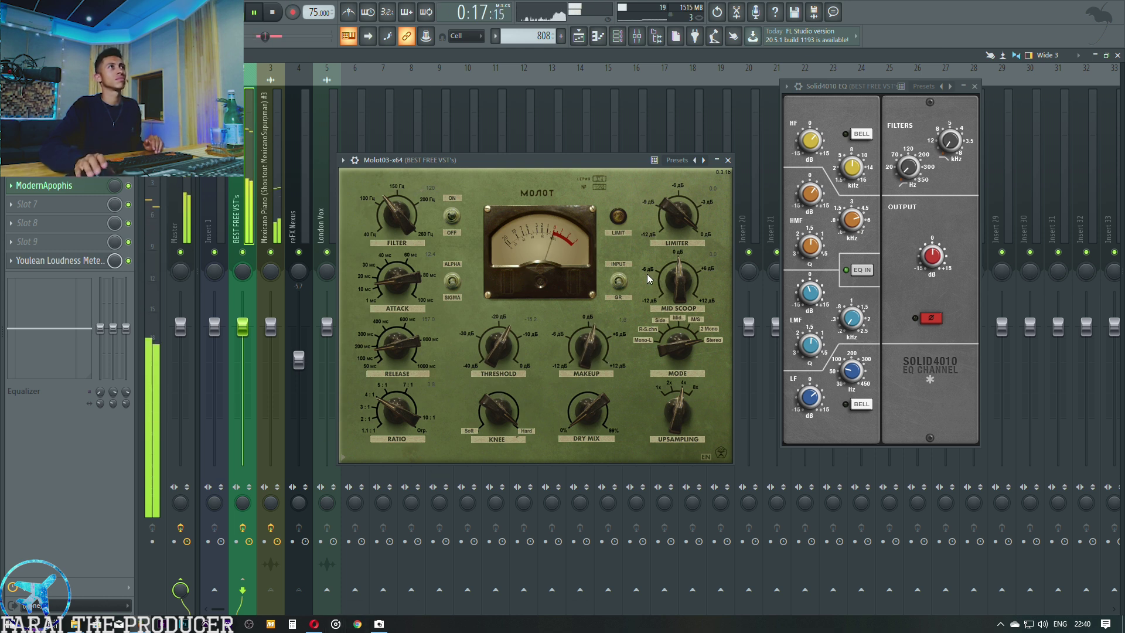
drag(679, 281, 677, 302)
drag(665, 247, 662, 232)
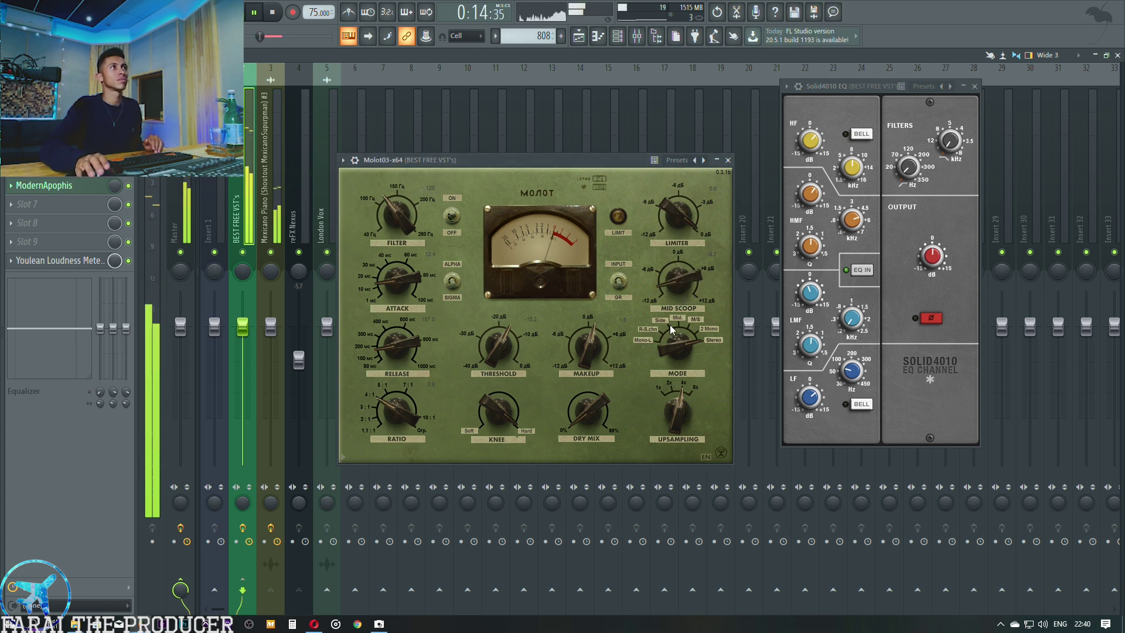
drag(677, 301, 671, 246)
drag(645, 302, 657, 245)
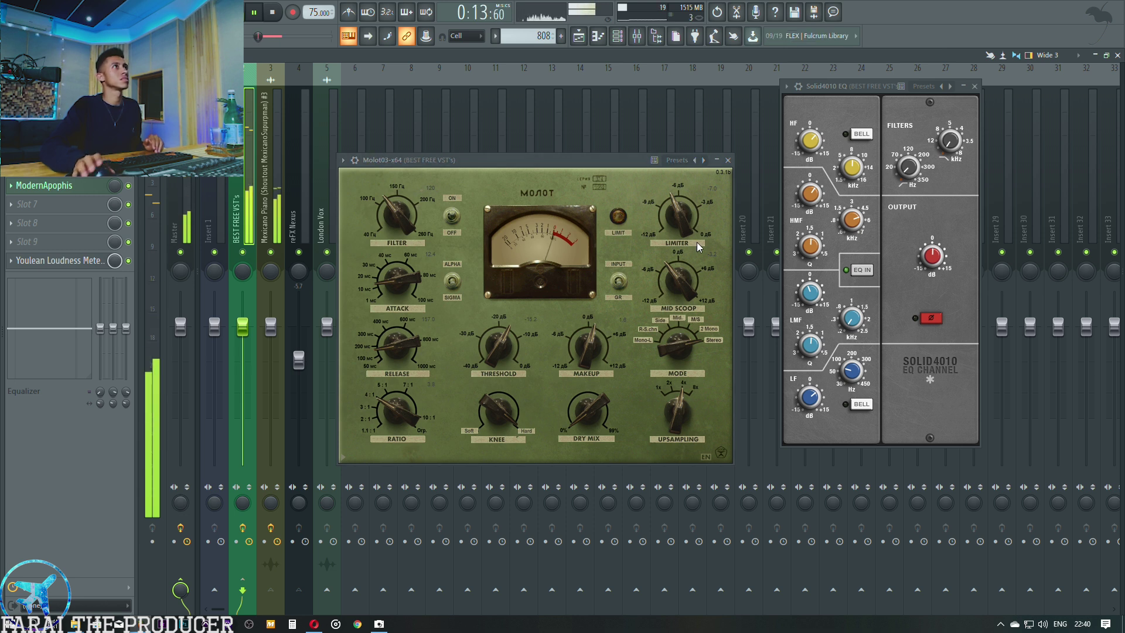
drag(670, 269, 668, 263)
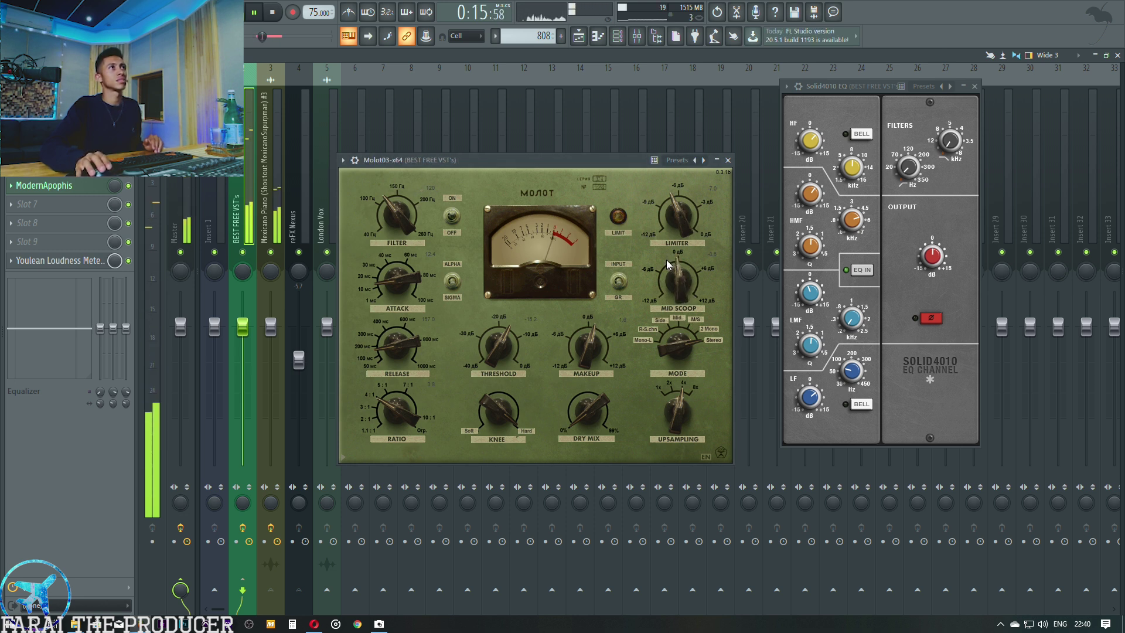
Step: Settle Molot's limiter at about -1.7 after checking the Playlist, then stop playback in the Mixer
drag(672, 185, 674, 221)
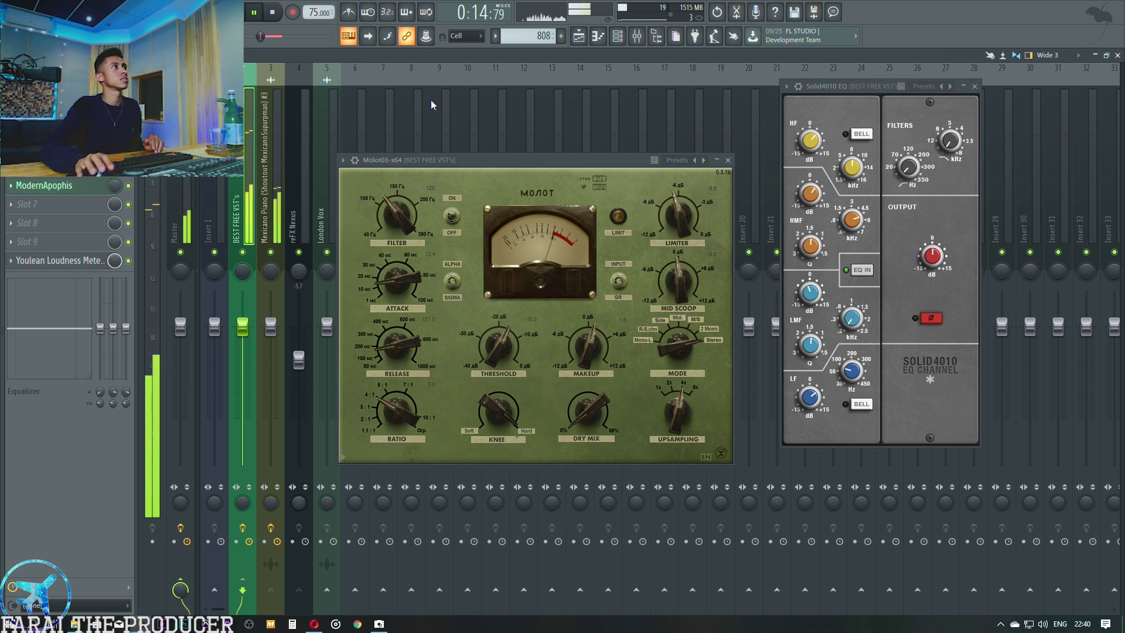
click(578, 37)
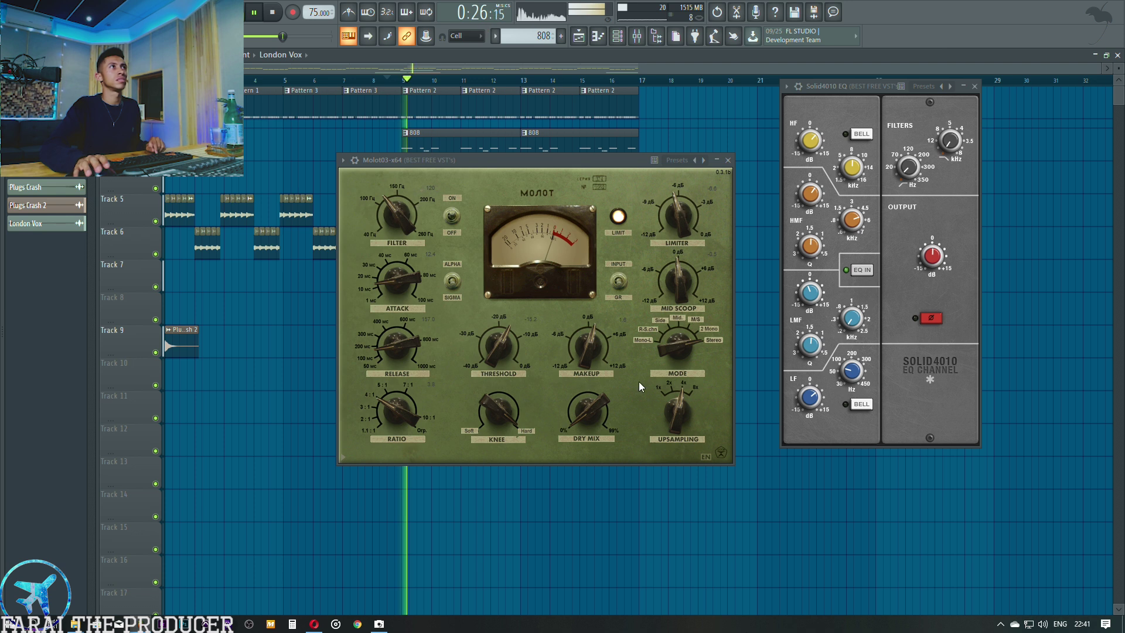
drag(681, 227, 678, 313)
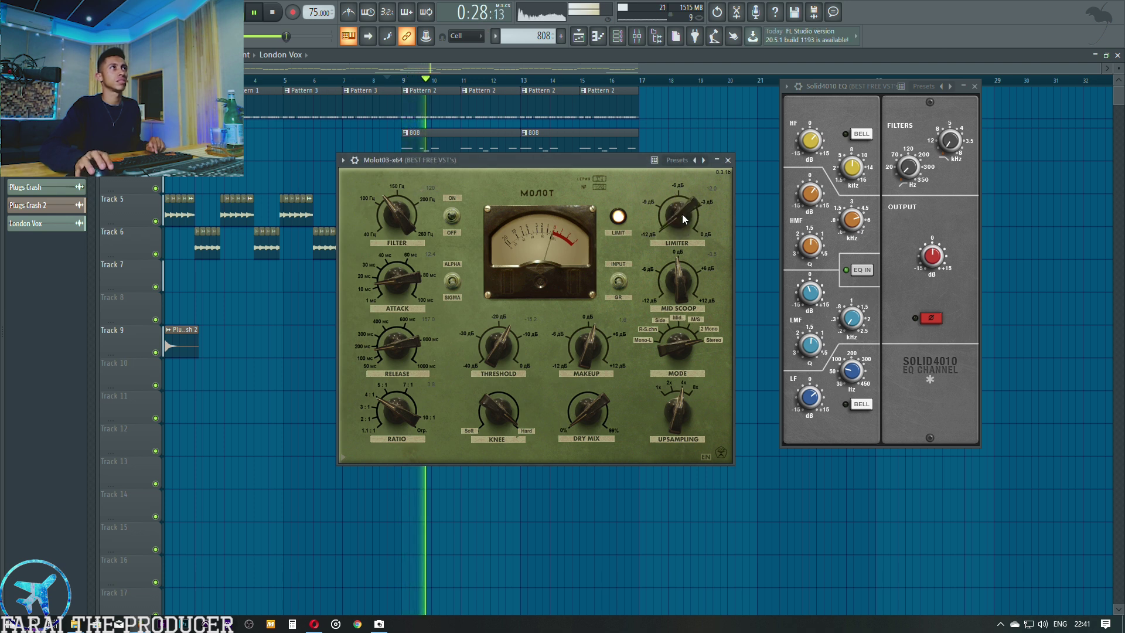
scroll(682, 213, down, 5)
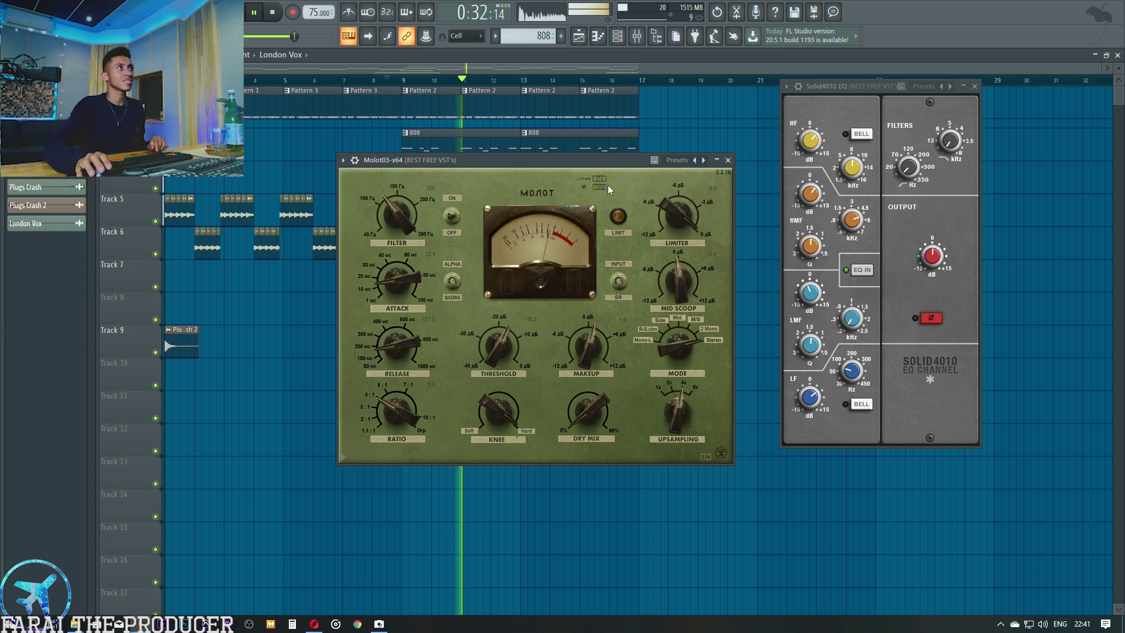
drag(672, 229, 609, 4)
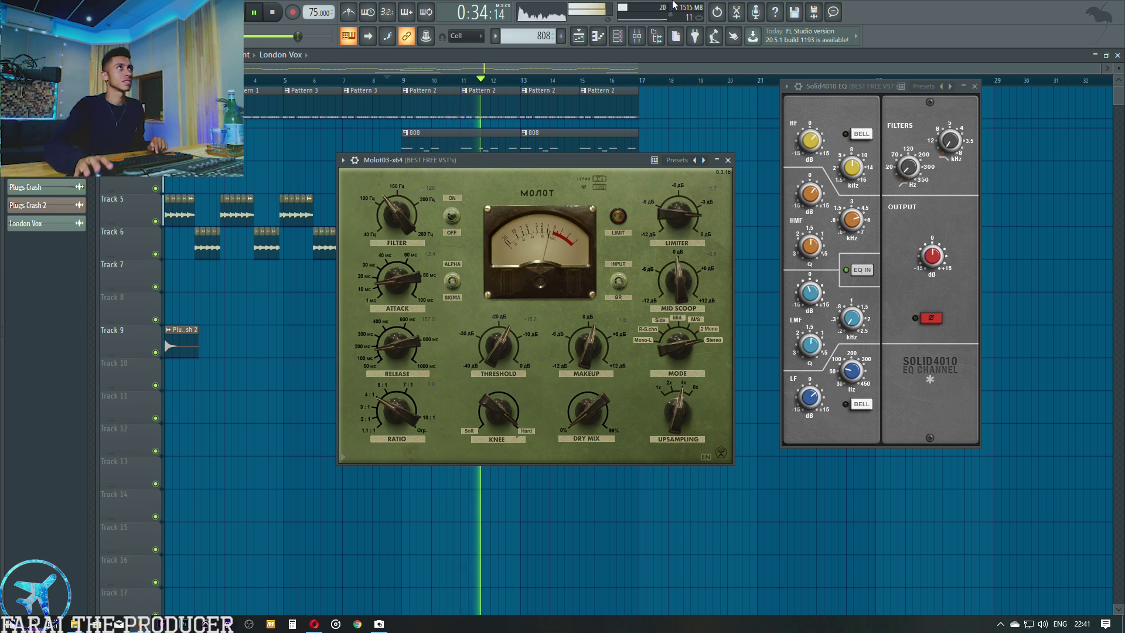
key(F9)
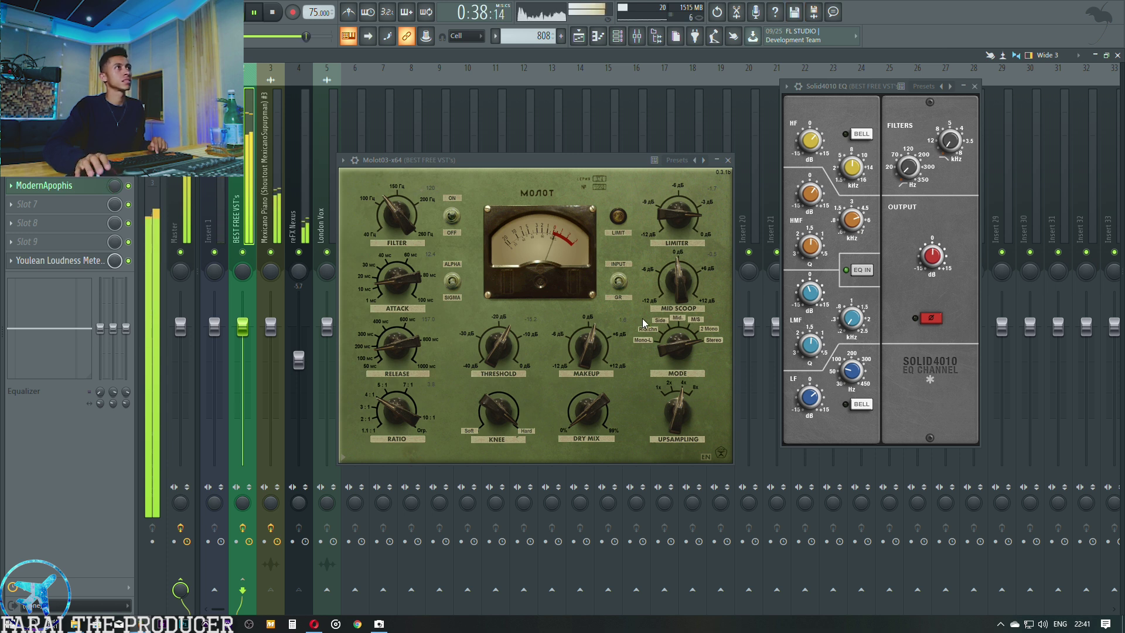
key(space)
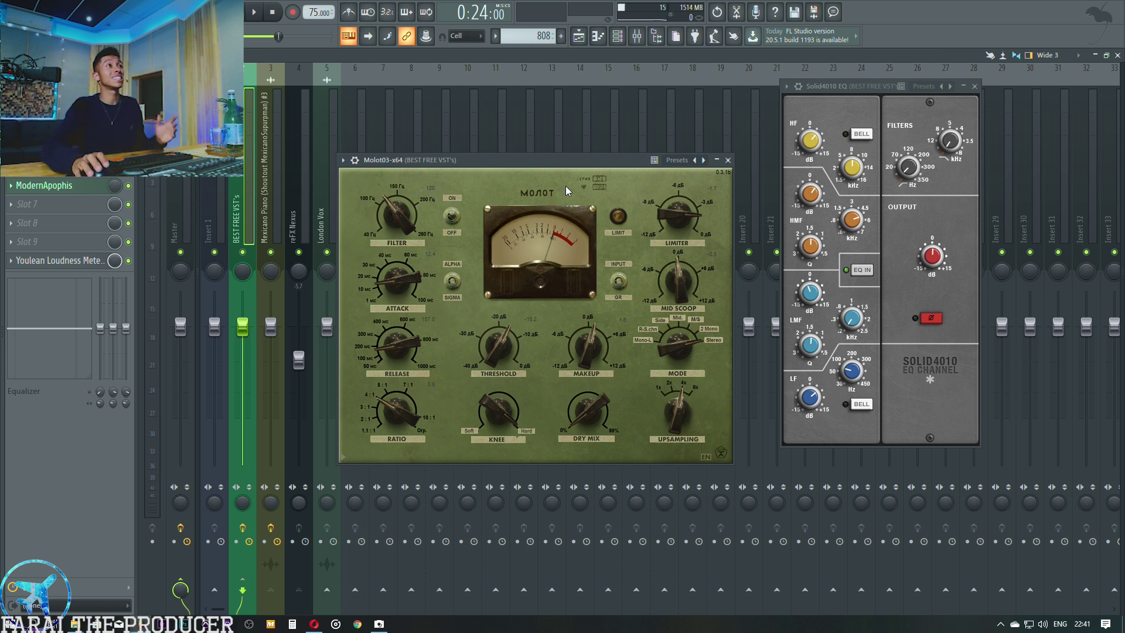
Step: Ease Molot's mid scoop to about -0.1 and set its dry mix to about 20 while playing
drag(555, 161, 565, 166)
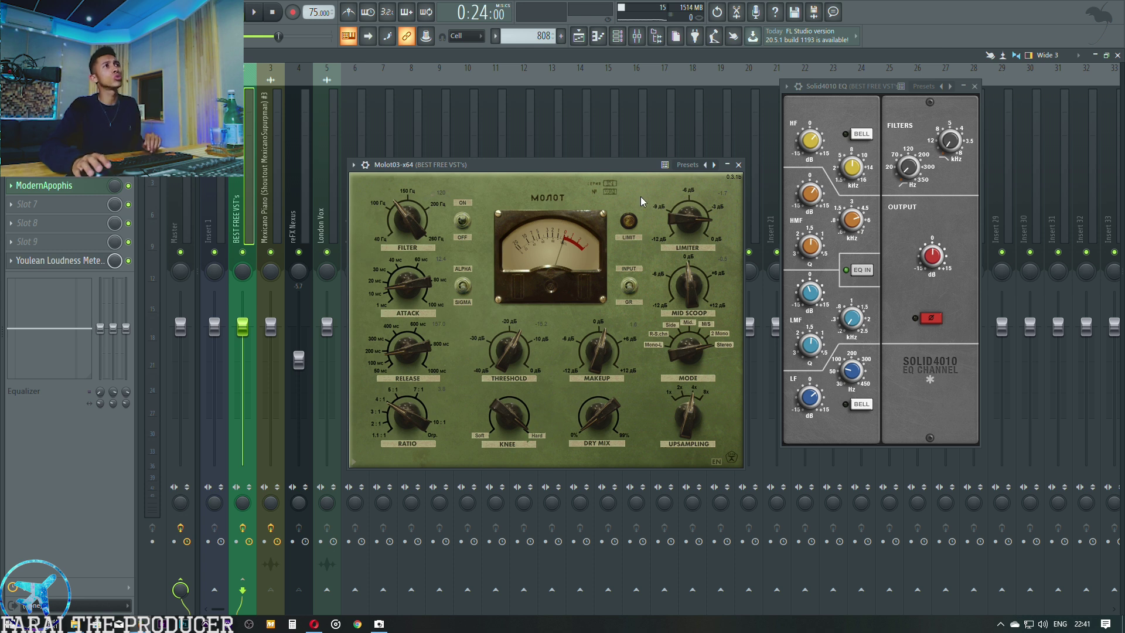
drag(678, 287, 679, 283)
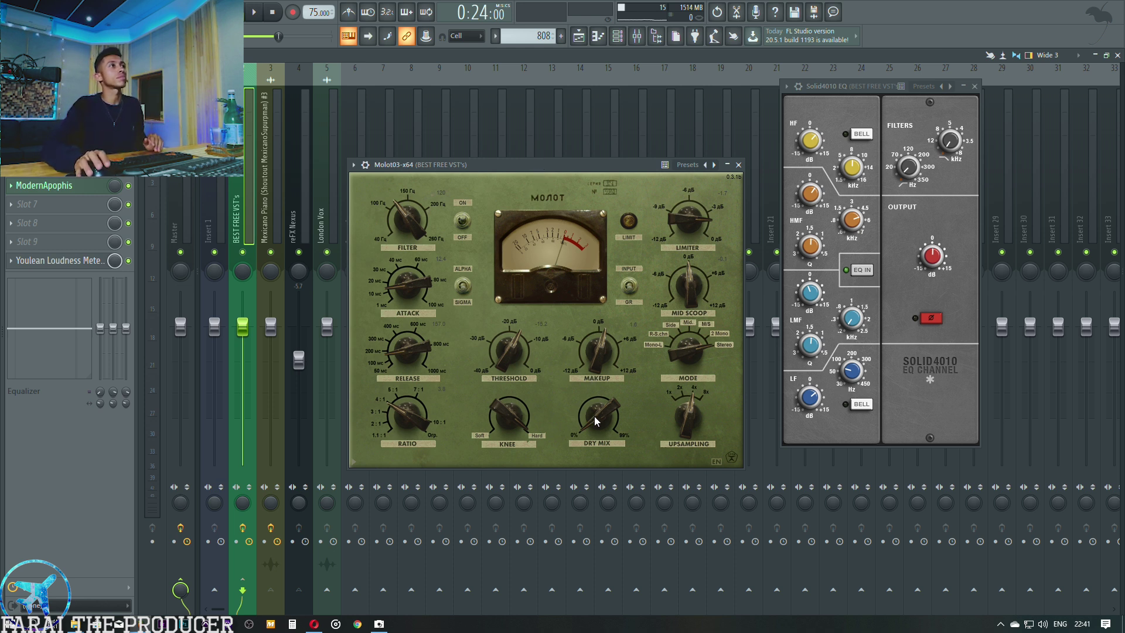
key(space)
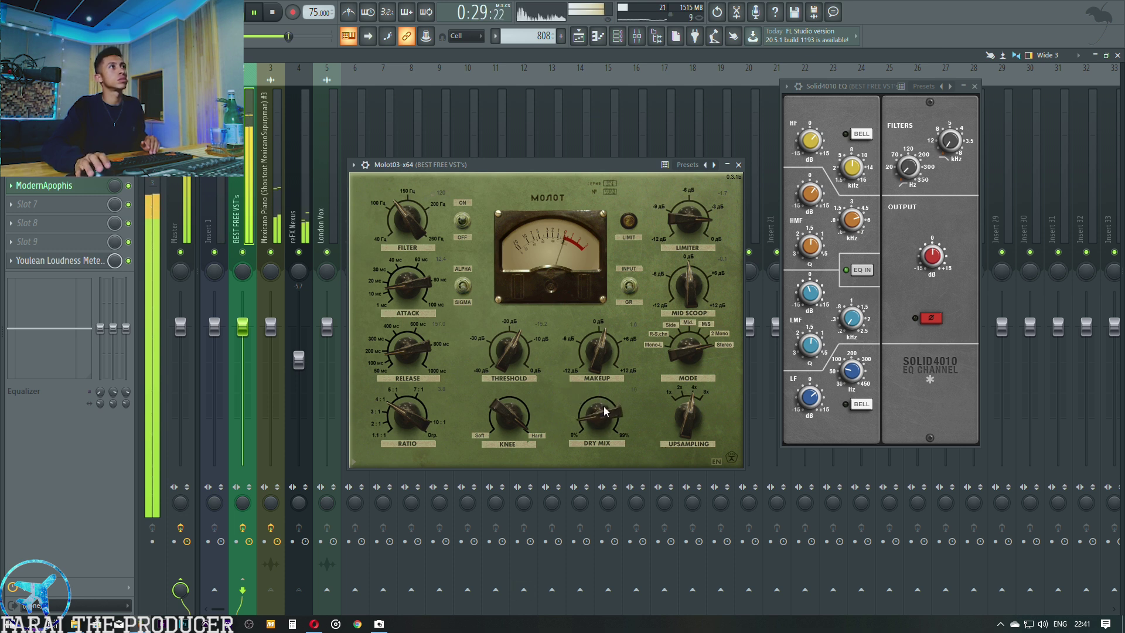
drag(604, 406, 581, 338)
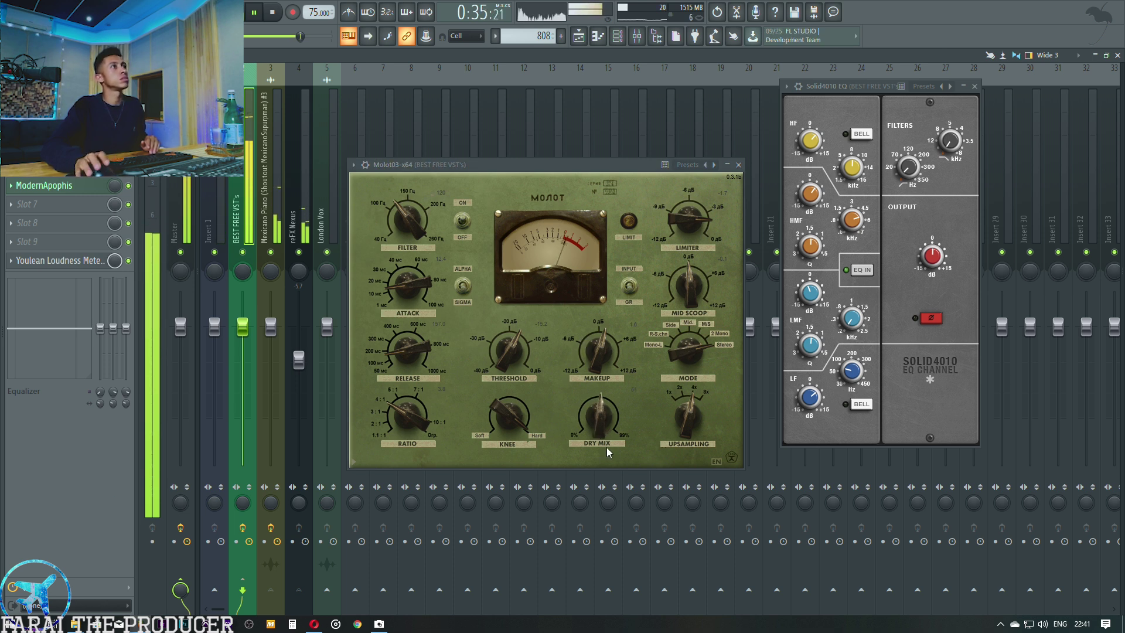
scroll(601, 410, up, 2)
mouse_move(600, 403)
mouse_down()
mouse_move(600, 428)
mouse_move(600, 410)
mouse_up()
Step: Lower Molot's threshold to about -18.2, then stop playback
scroll(679, 304, down, 2)
scroll(680, 305, down, 2)
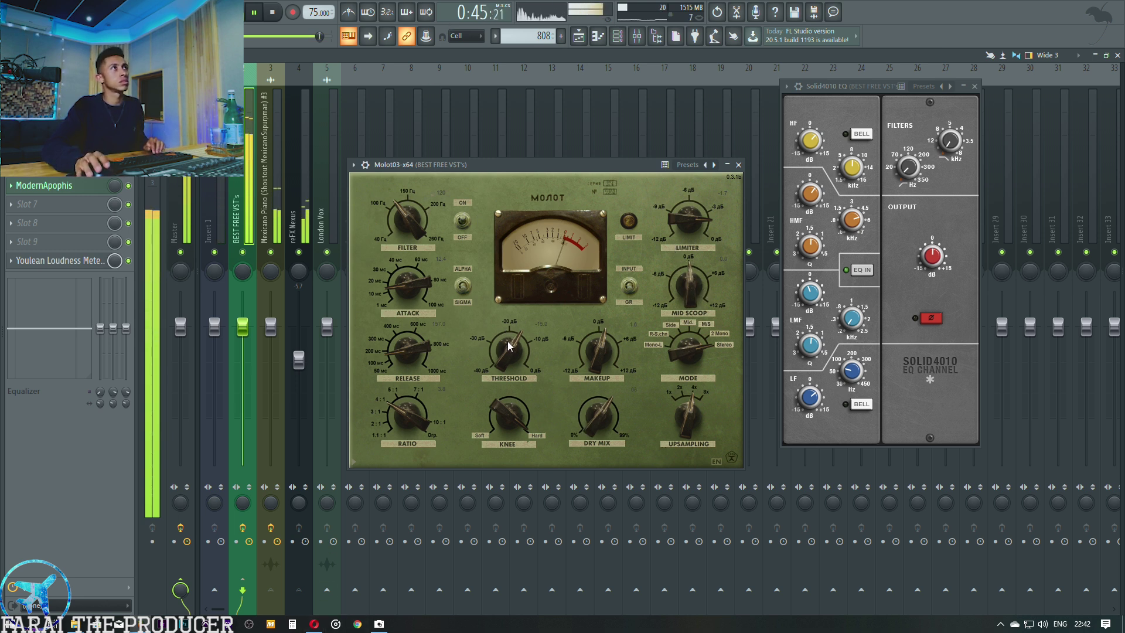
drag(508, 343, 507, 354)
scroll(507, 354, down, 1)
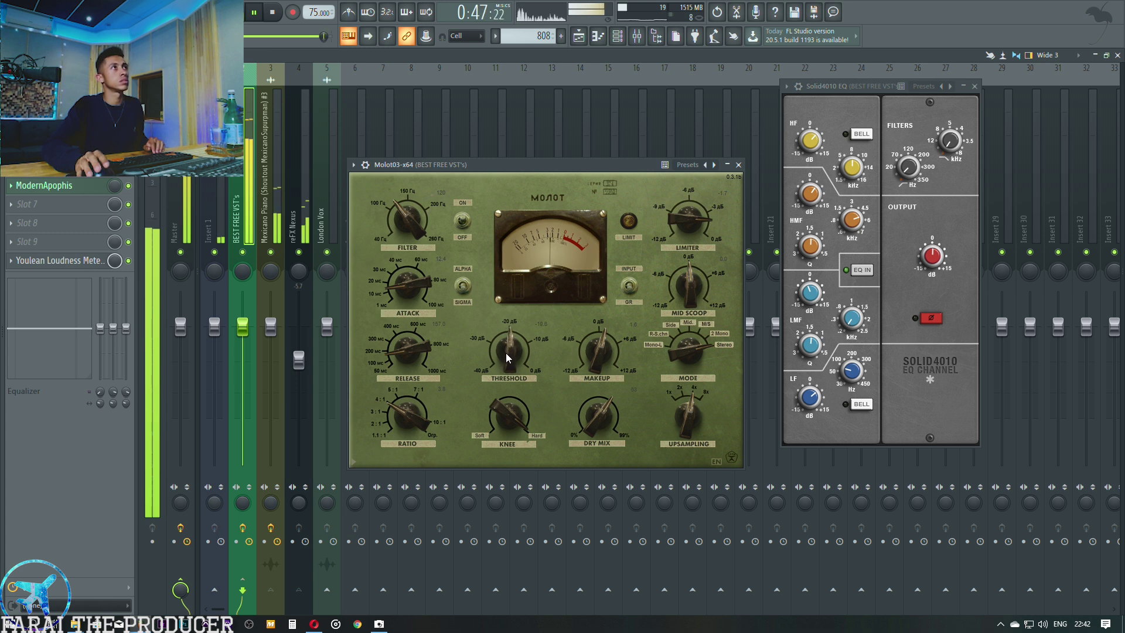
scroll(504, 349, up, 1)
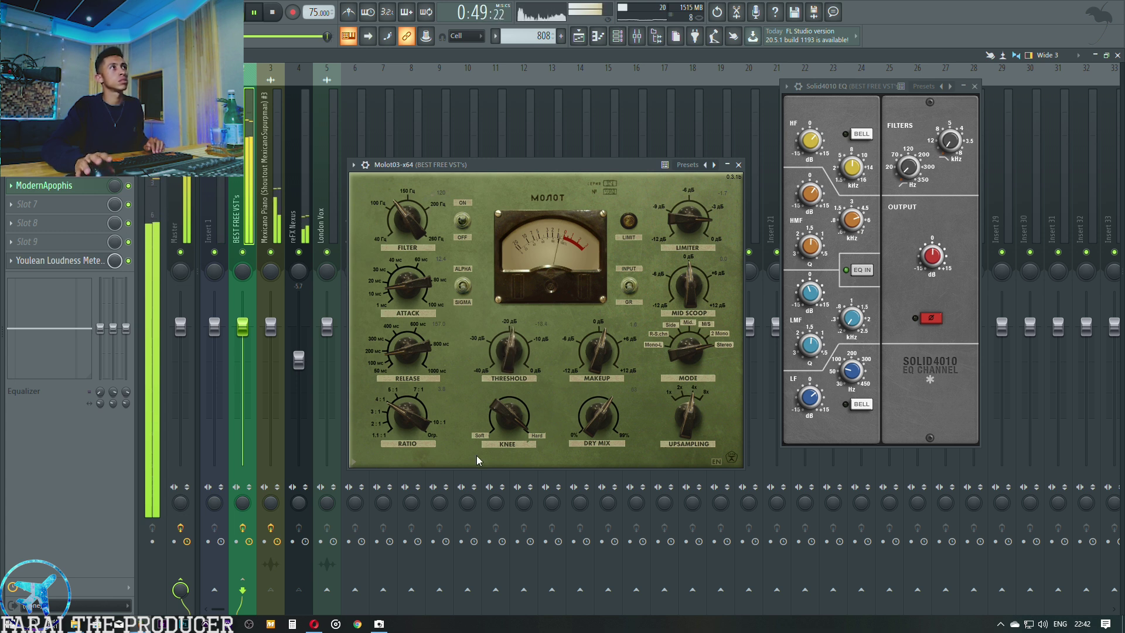
key(space)
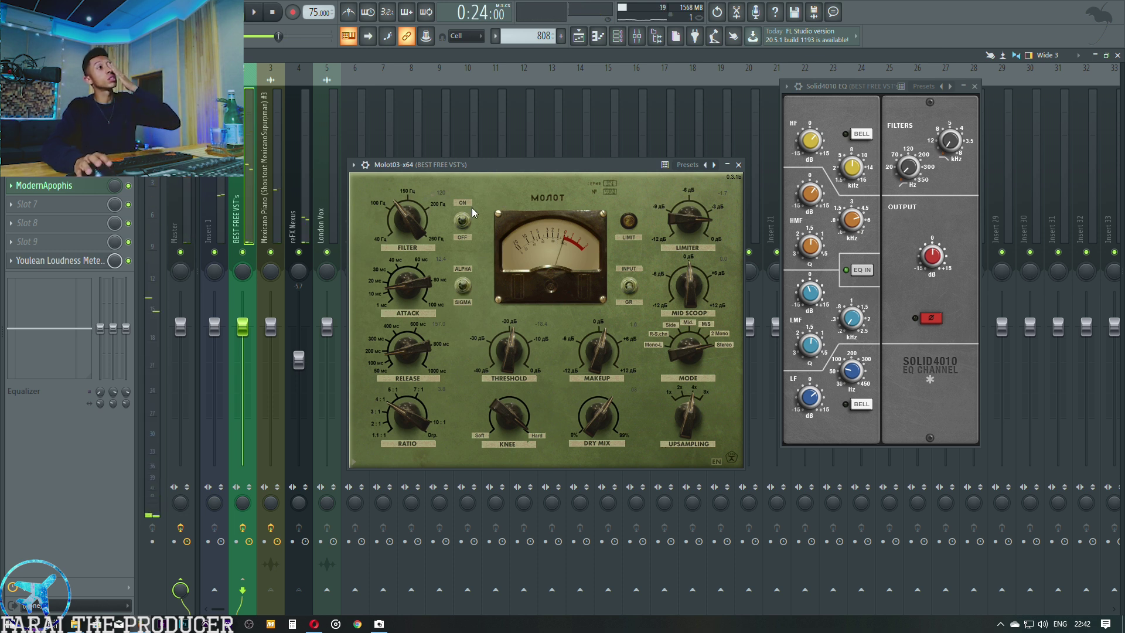
Step: Audition the beat and raise Molot's filter to about 202
key(space)
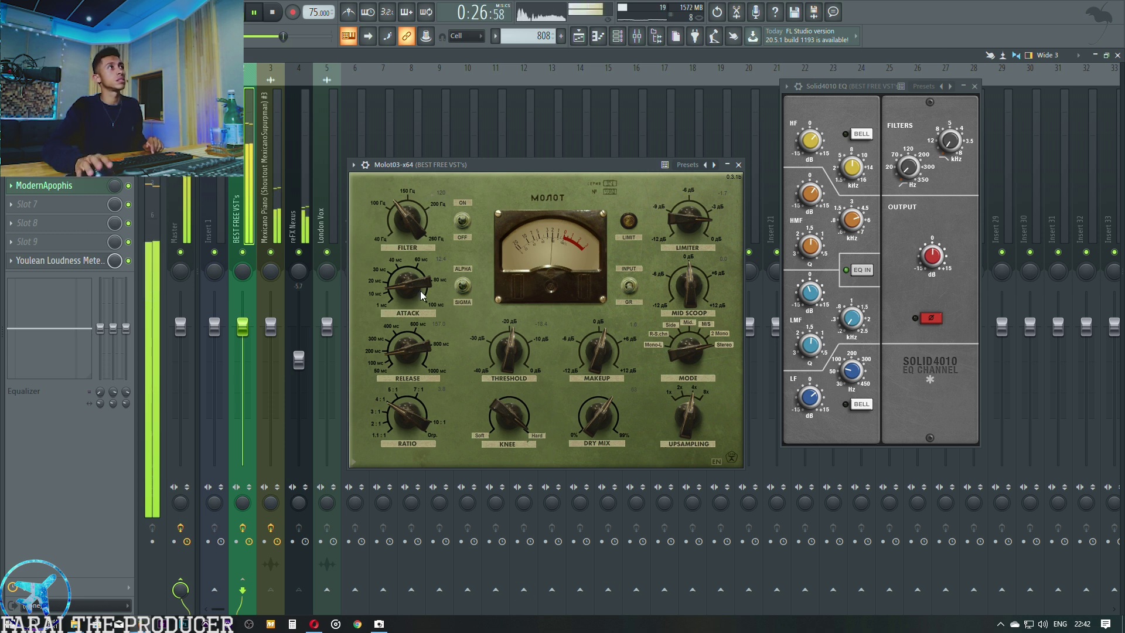
key(space)
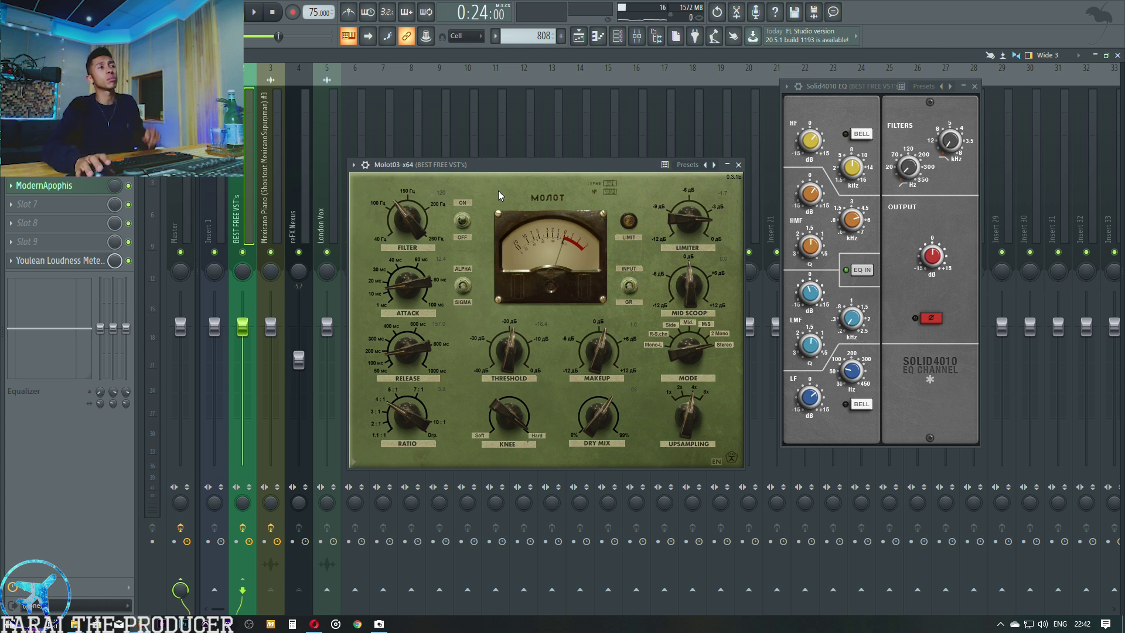
key(space)
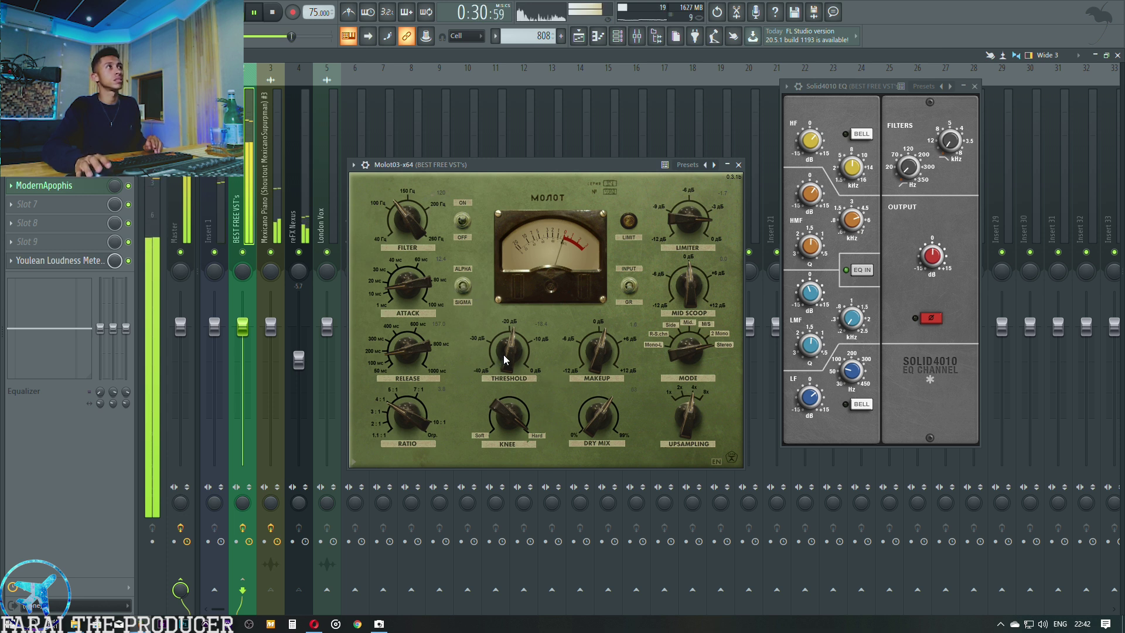
scroll(503, 349, down, 2)
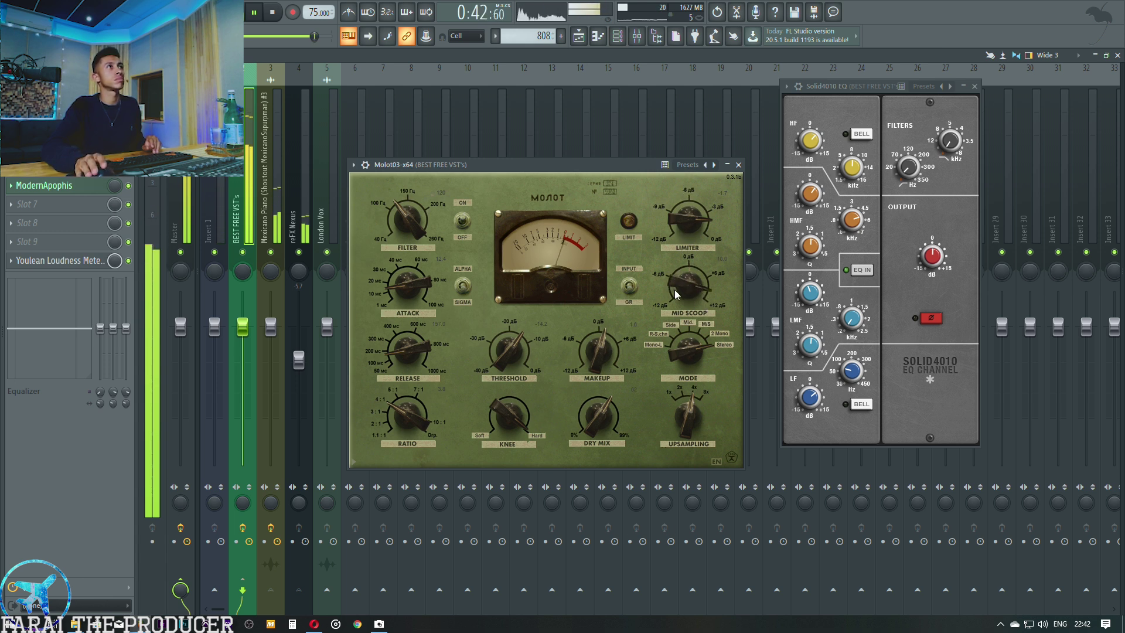
drag(428, 236, 428, 211)
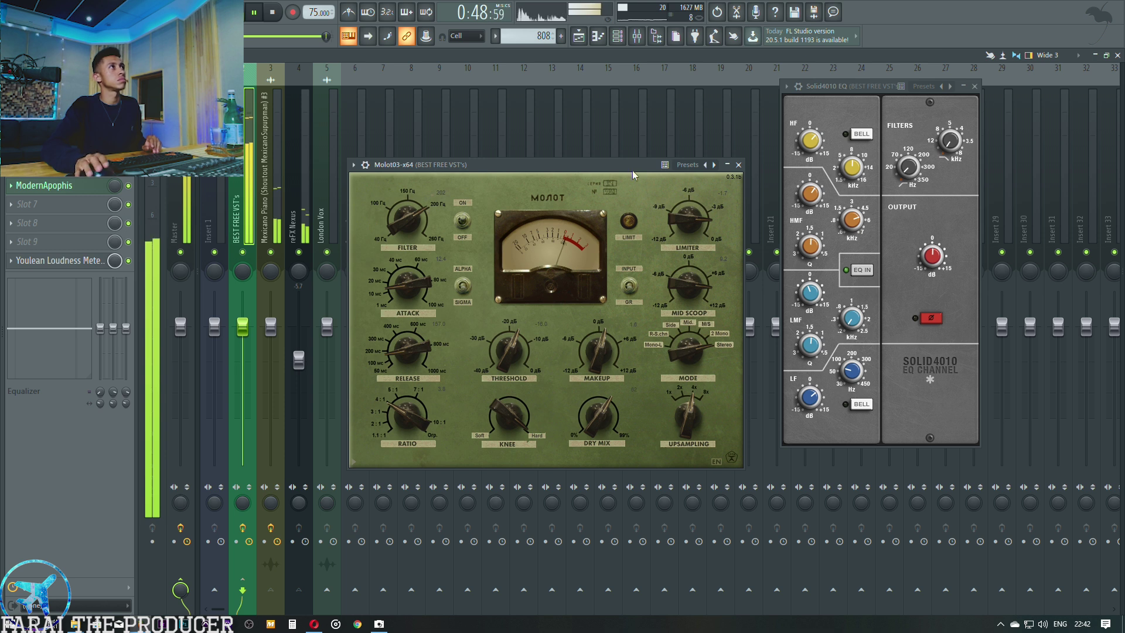
key(space)
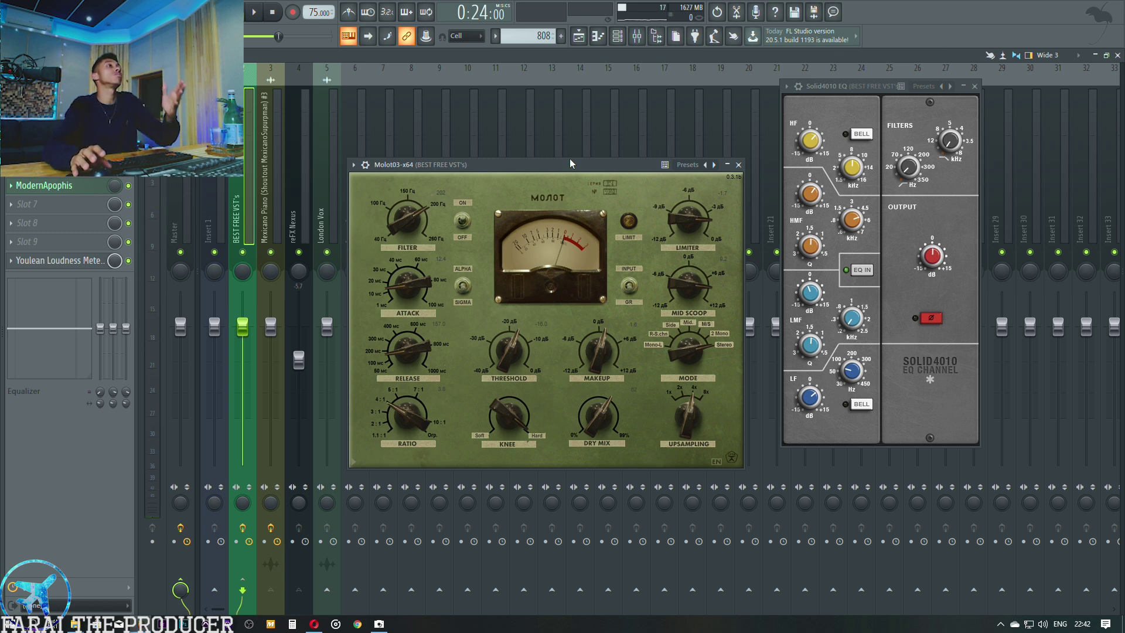
drag(571, 164, 573, 171)
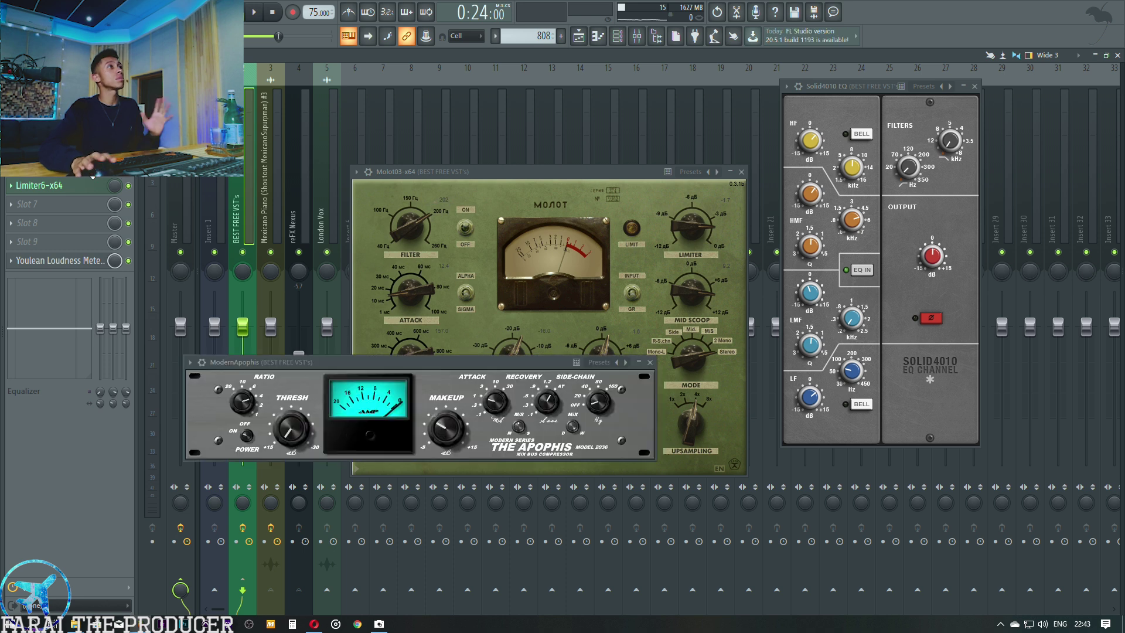
Step: Close Molot, position the ModernApophis window beside the Solid4010 EQ, and briefly play the beat
click(742, 172)
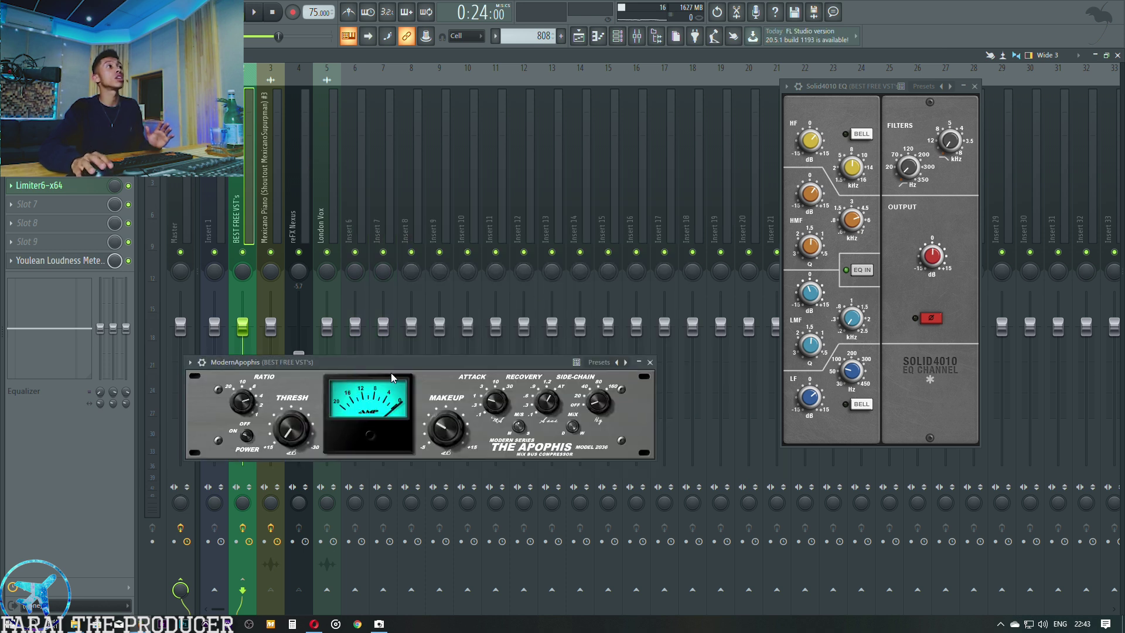
drag(422, 363, 617, 331)
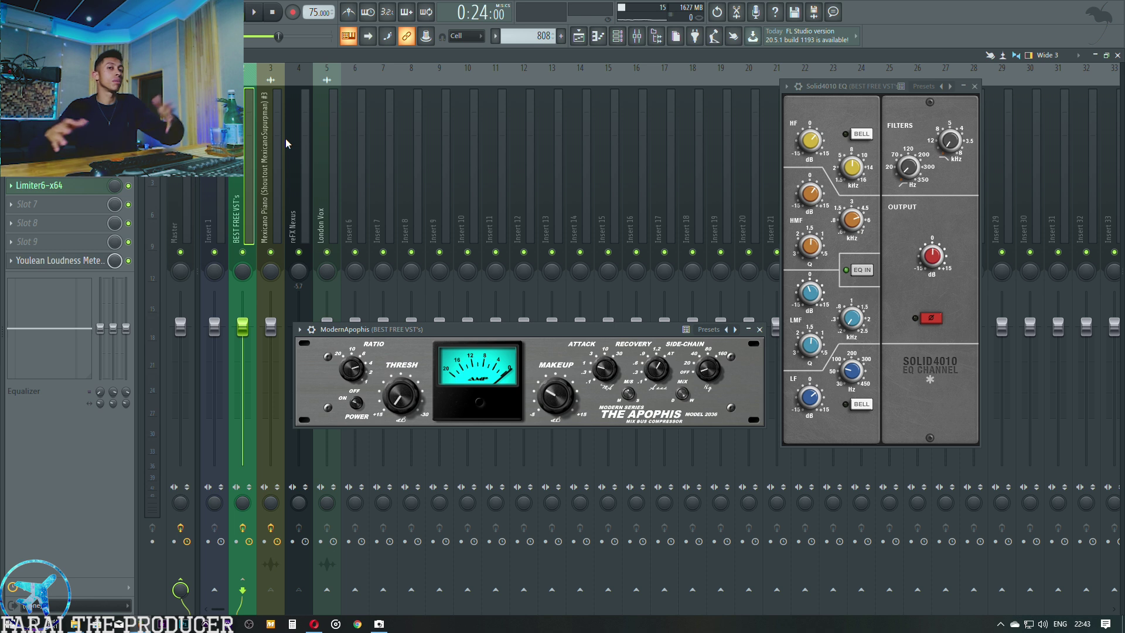
drag(501, 329, 496, 304)
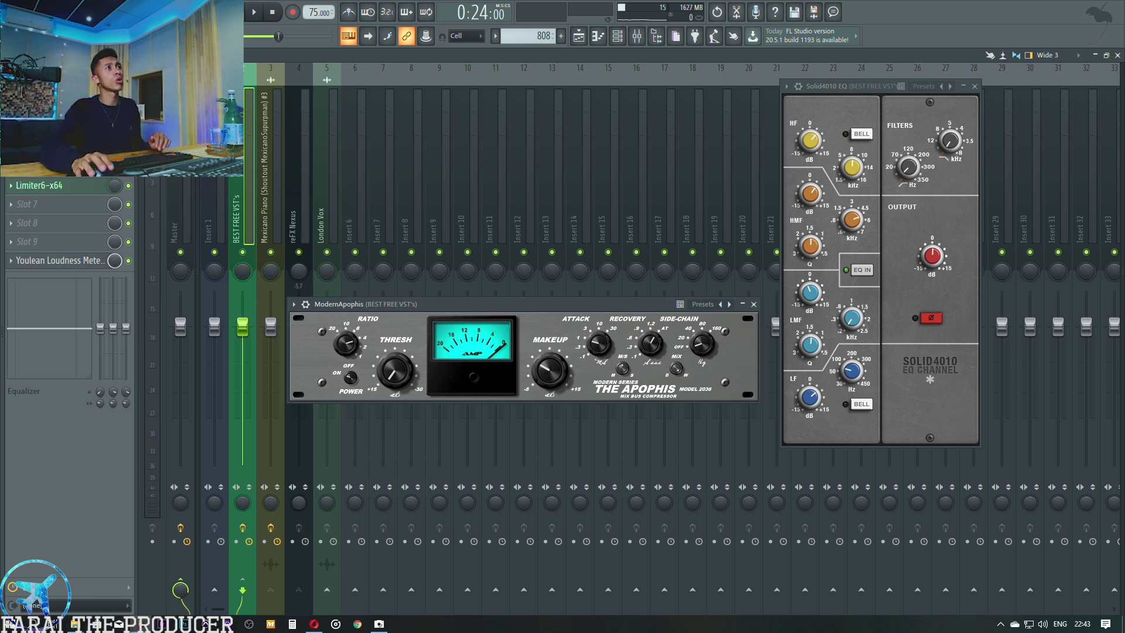
drag(599, 312, 596, 319)
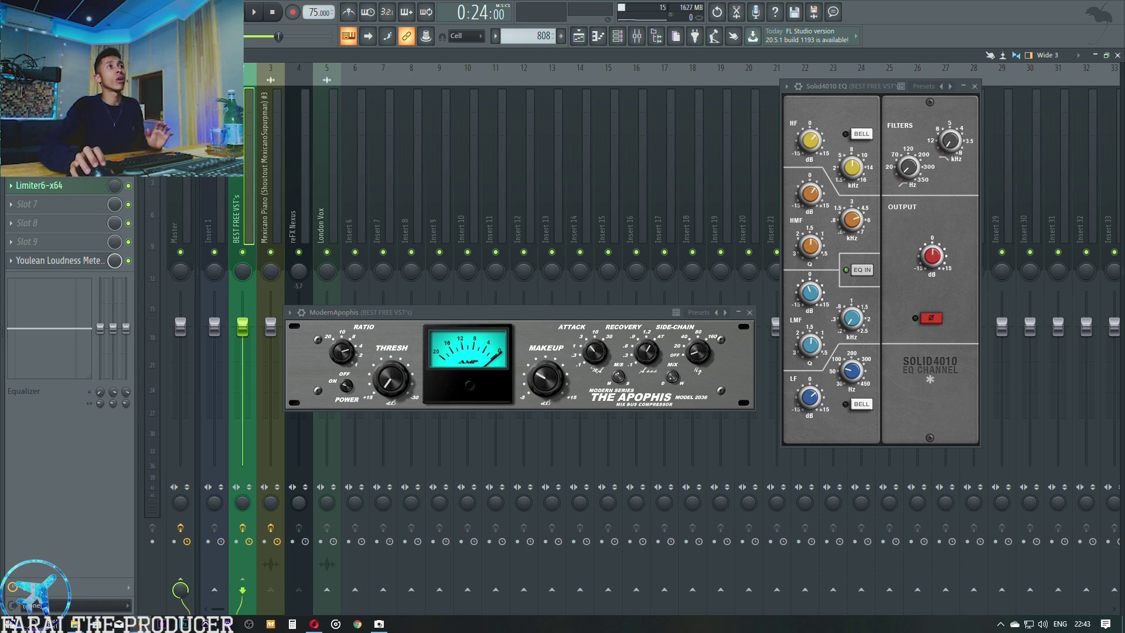
drag(589, 328, 587, 304)
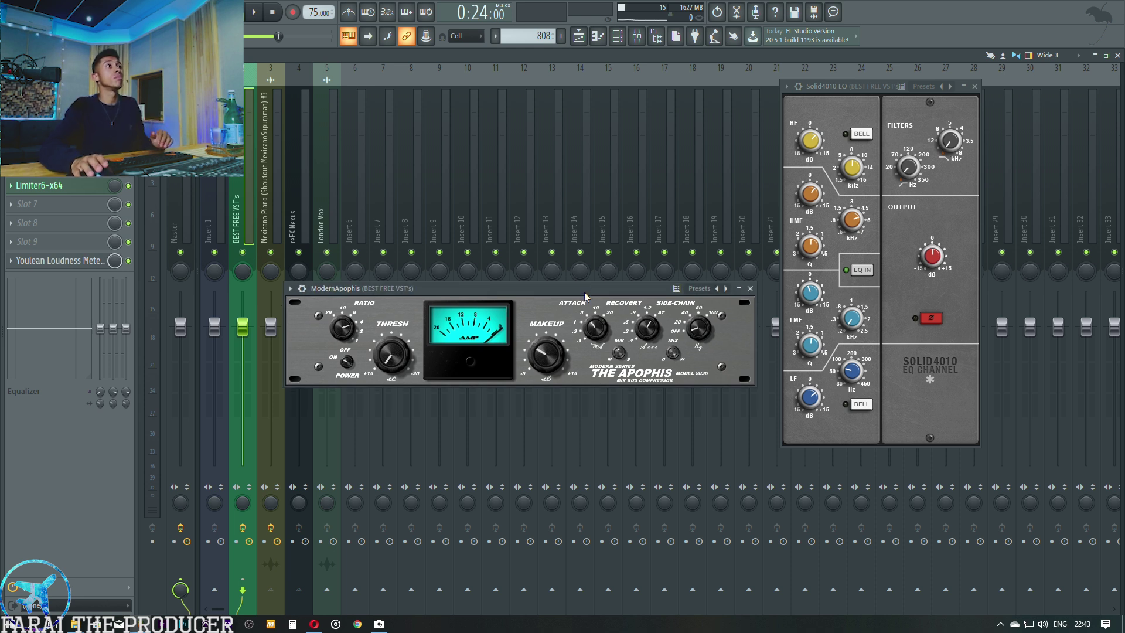
key(space)
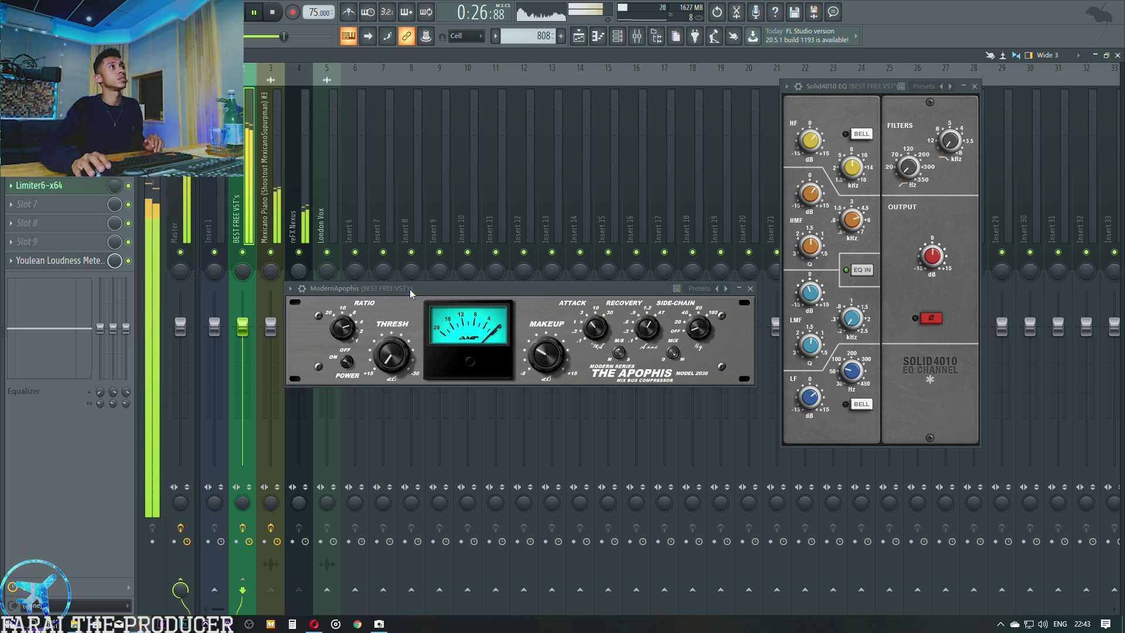
key(space)
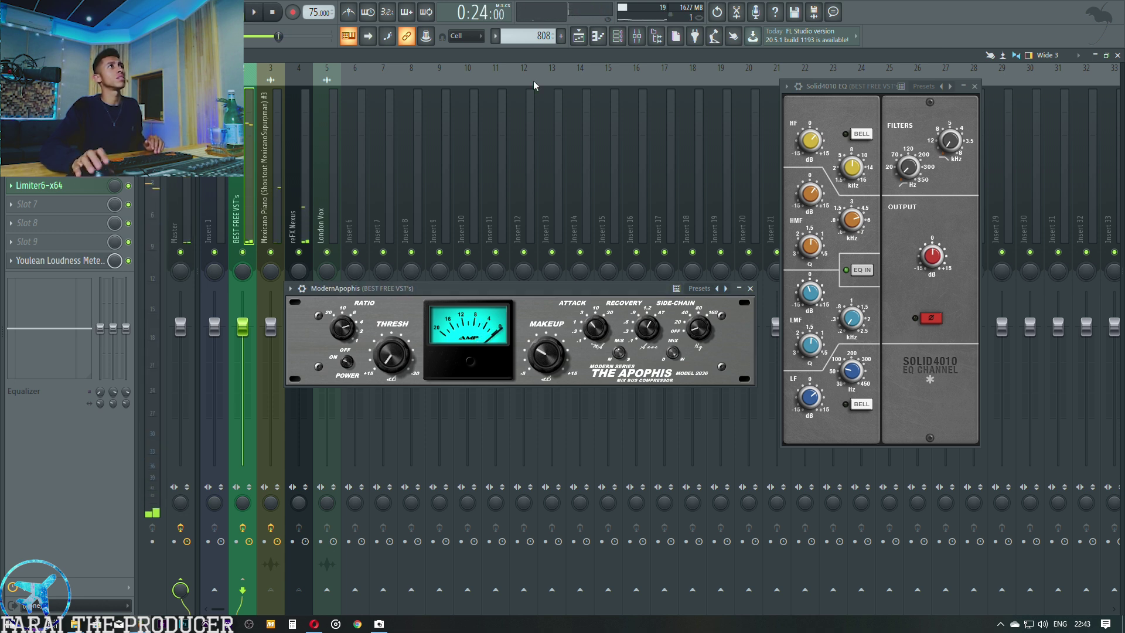
Step: Mute both 808 clips in the Playlist and play the beat without them
key(F5)
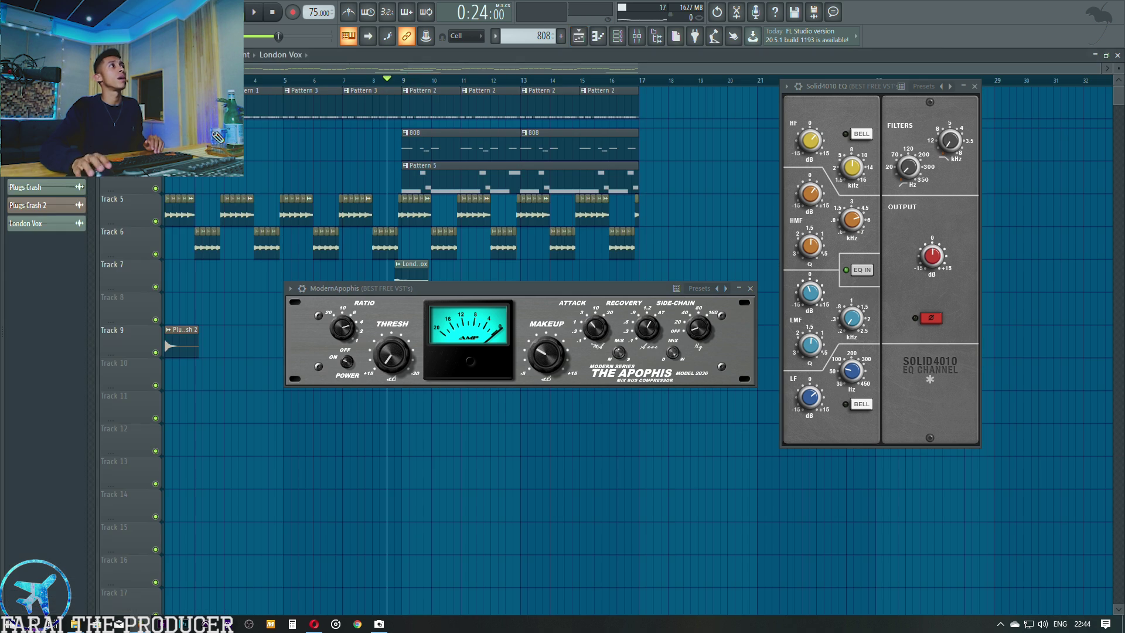
drag(410, 144, 638, 143)
key(space)
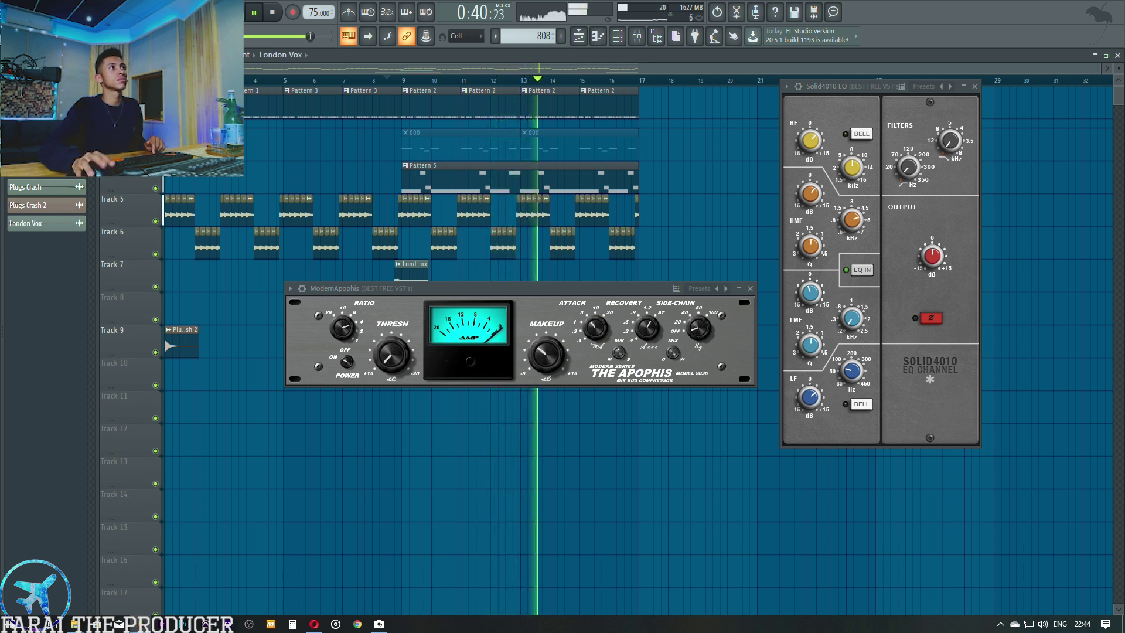
Step: Back in the Mixer, audition the beat through ModernApophis and move its window higher
click(637, 36)
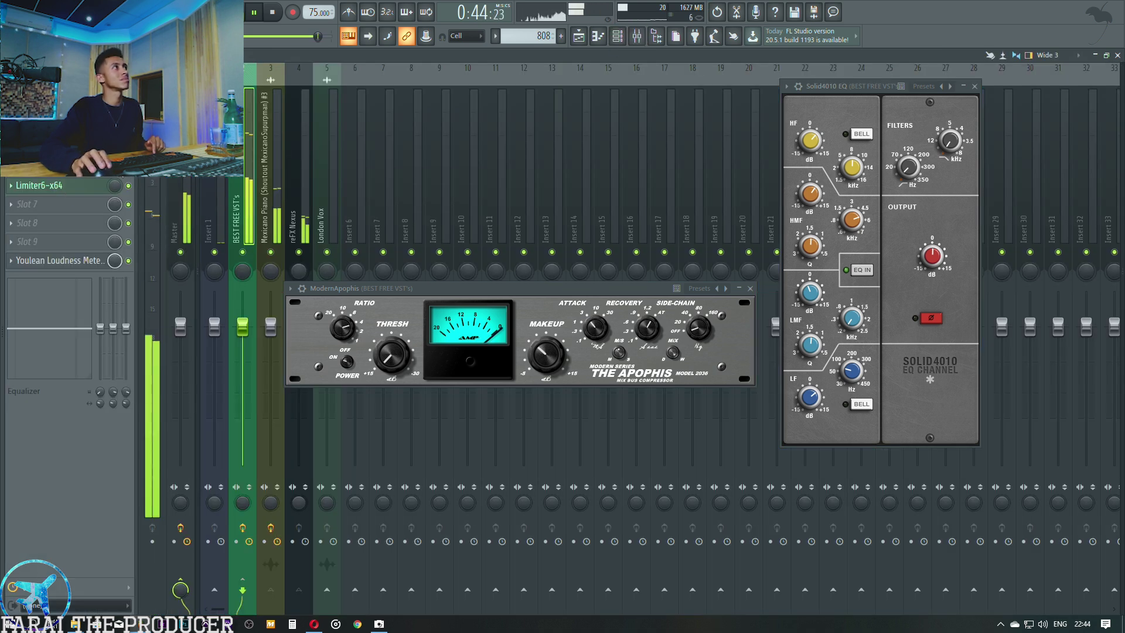
key(space)
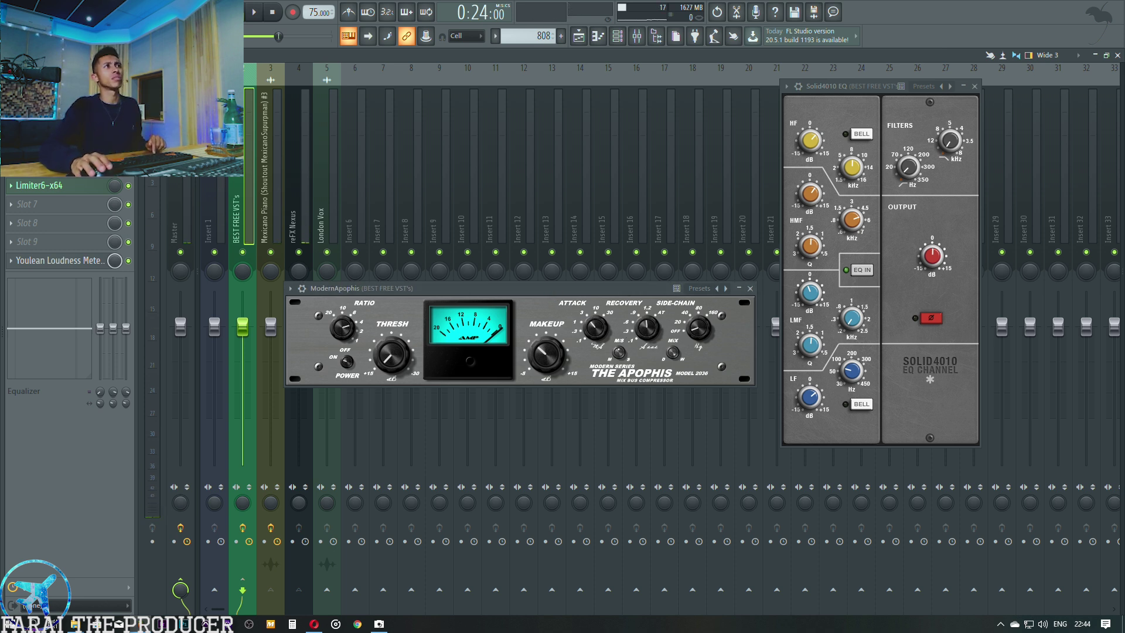
key(space)
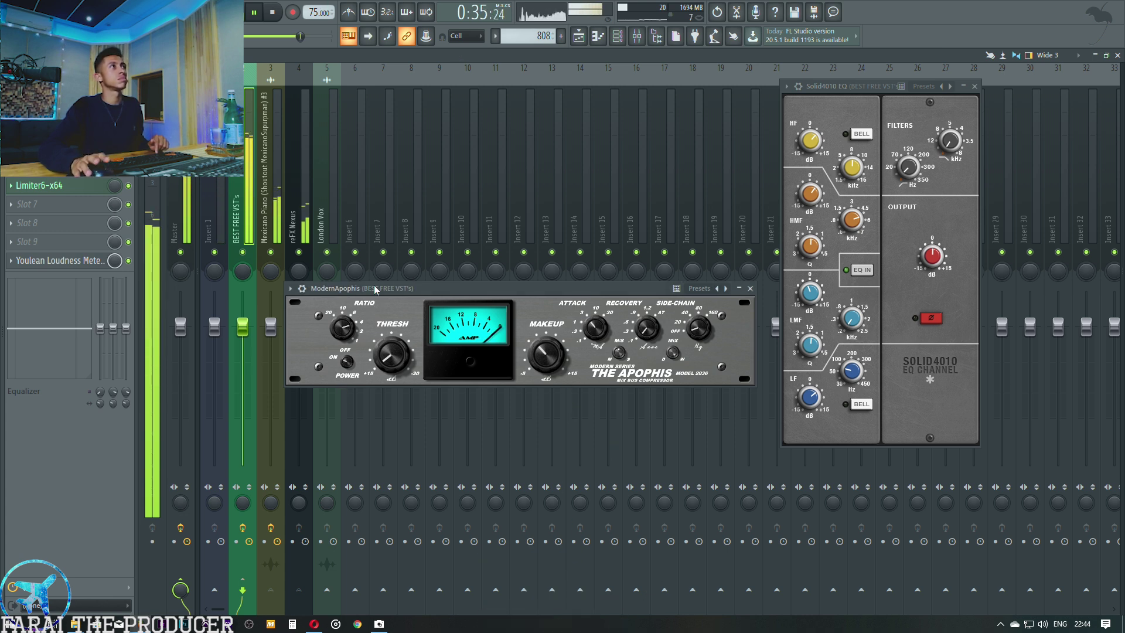
key(space)
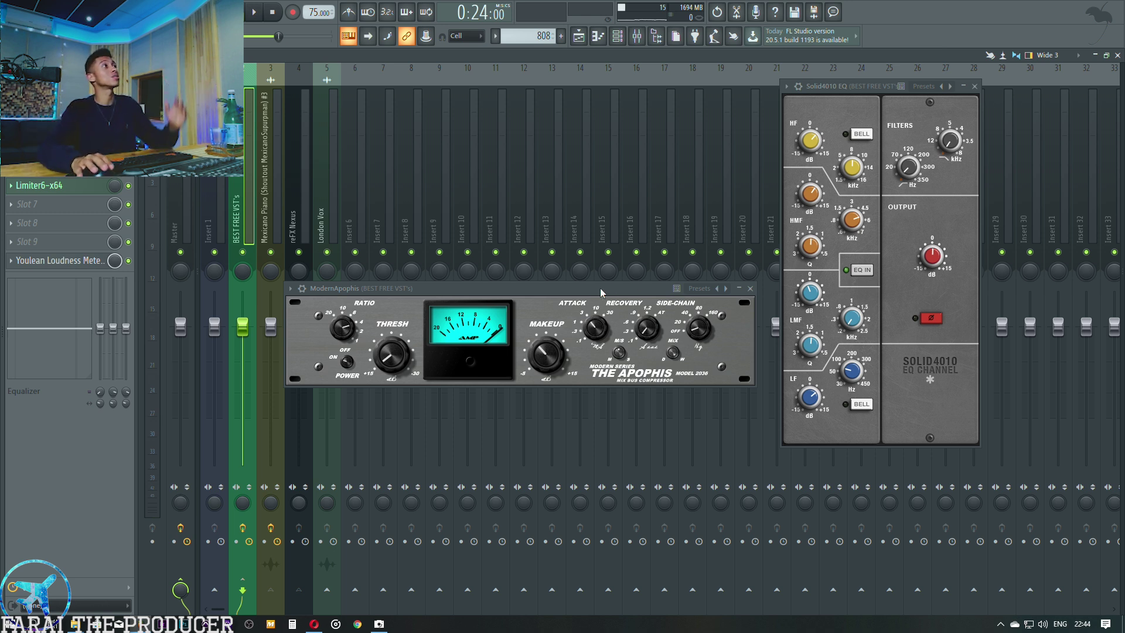
drag(595, 291, 584, 220)
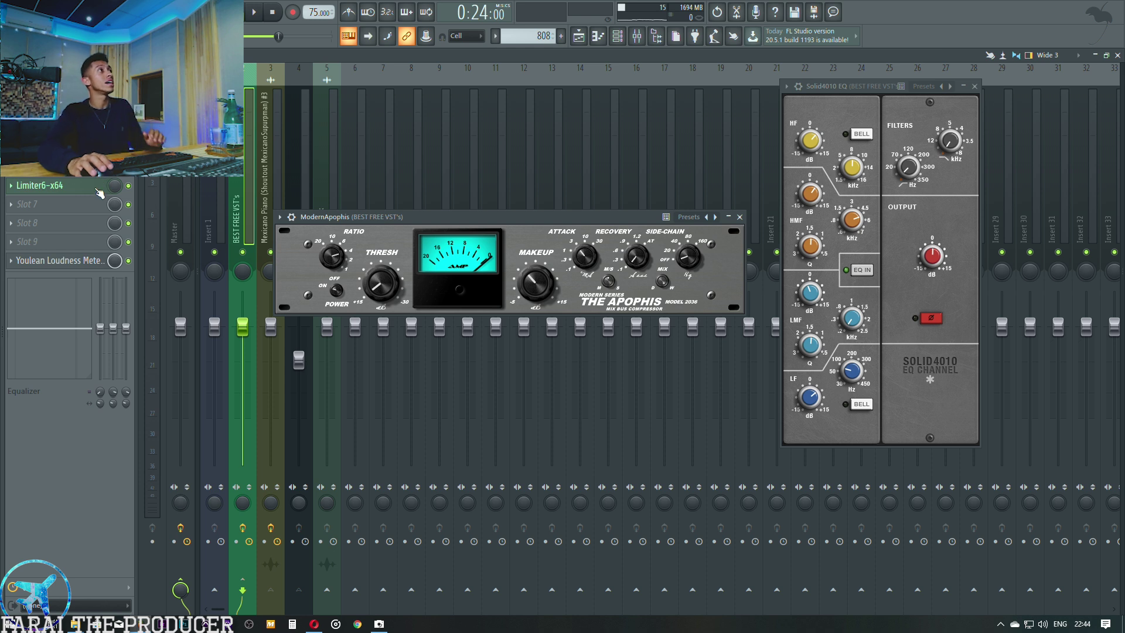
Step: Open Limiter6 beside the Solid4010 EQ and set its ceiling to -0.1
click(81, 187)
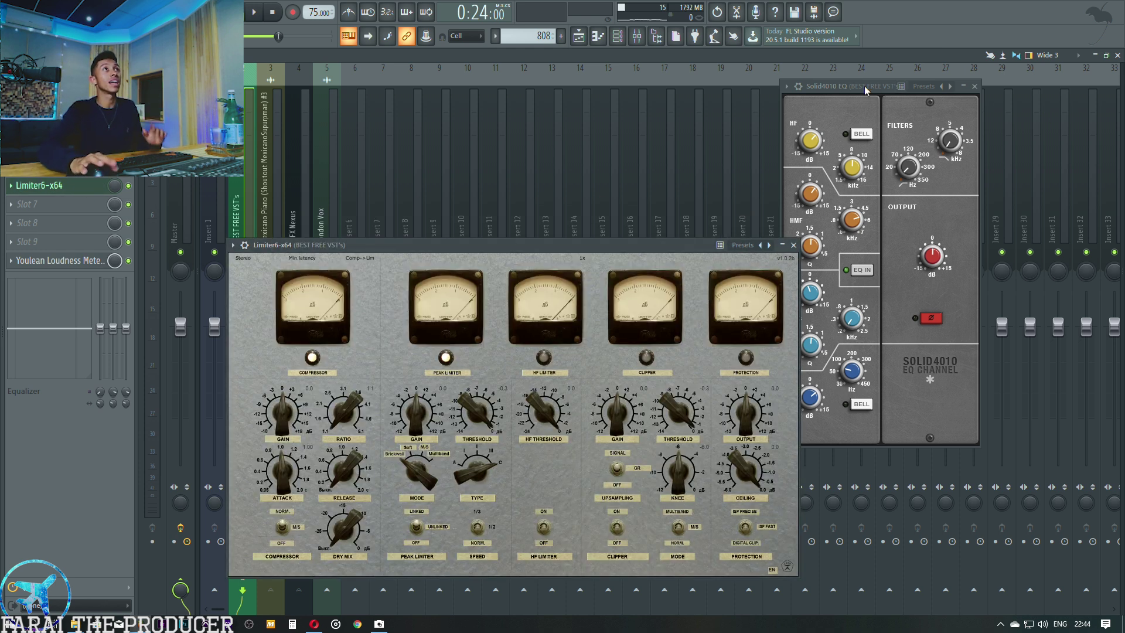
drag(809, 89, 891, 167)
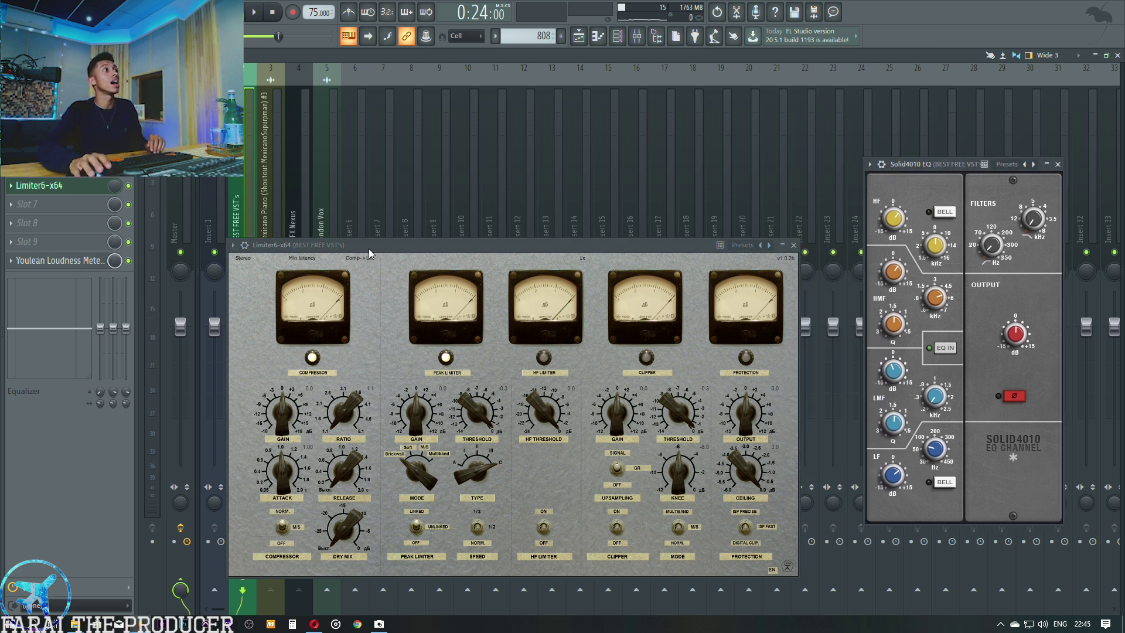
drag(375, 245, 376, 185)
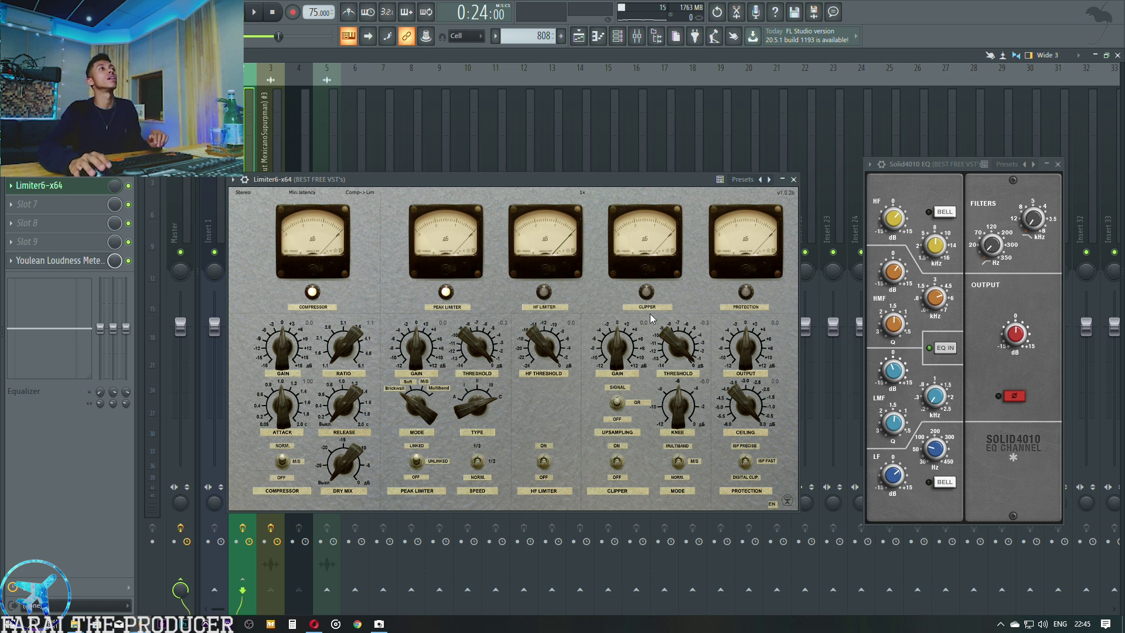
drag(752, 396, 753, 399)
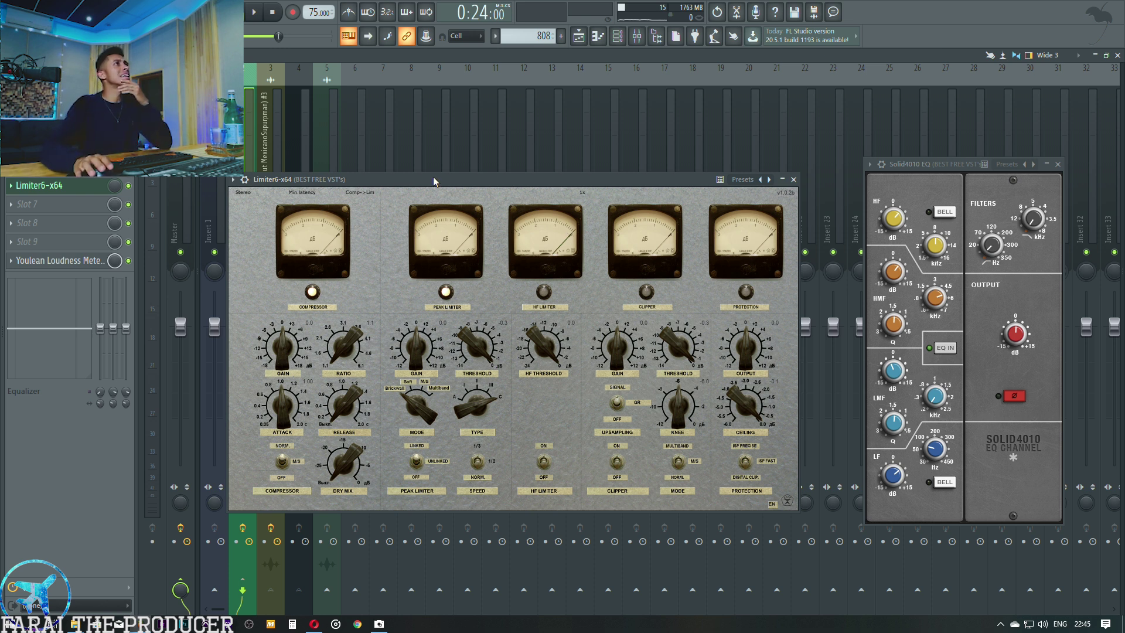
drag(434, 179, 429, 175)
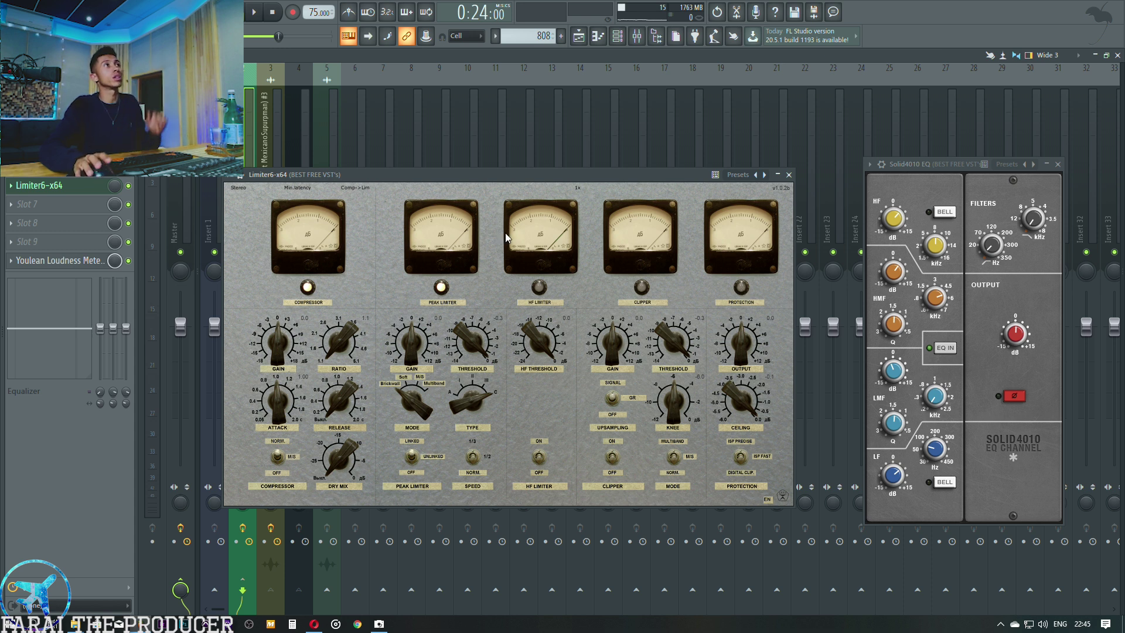
Step: During playback, raise Limiter6's compressor gain to about 3.2 and its ratio to 2.0
key(space)
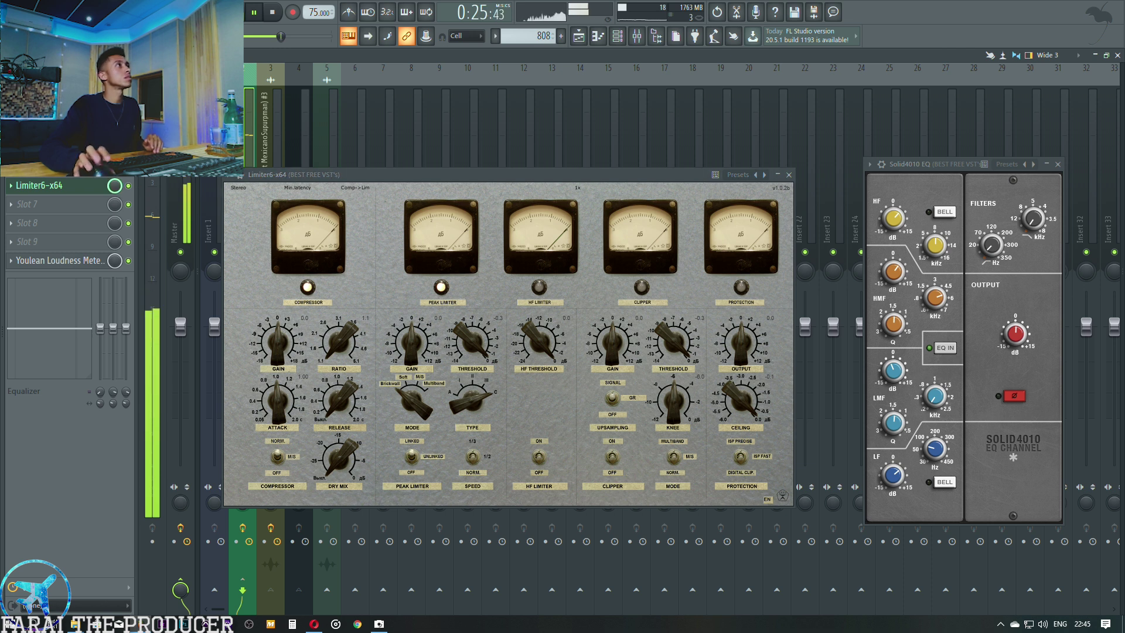
drag(271, 356, 268, 341)
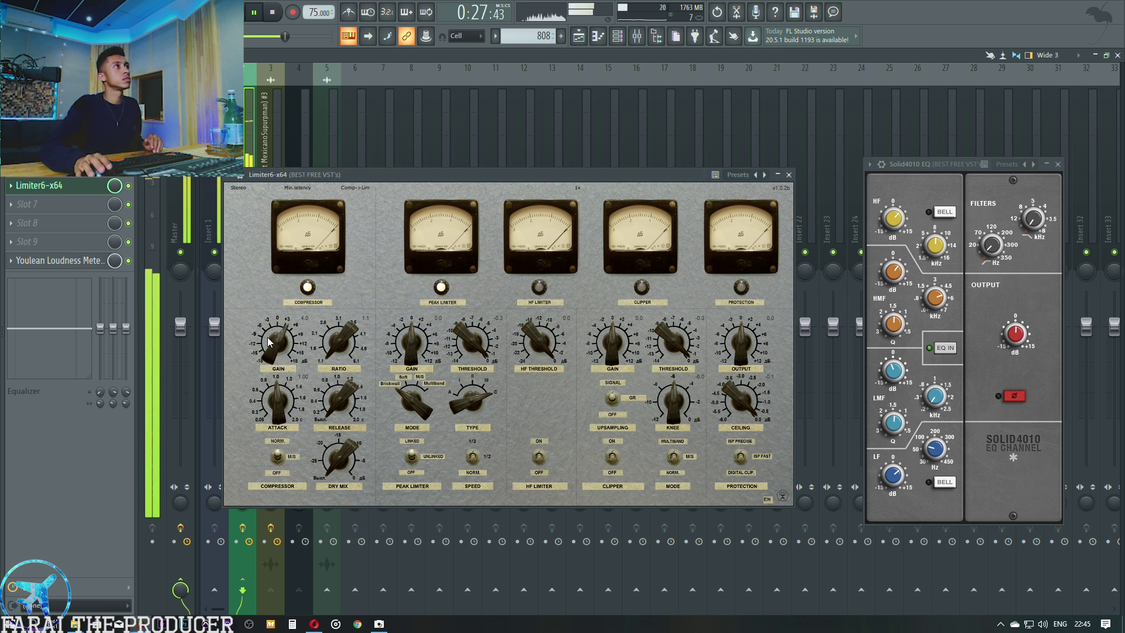
drag(339, 339, 340, 312)
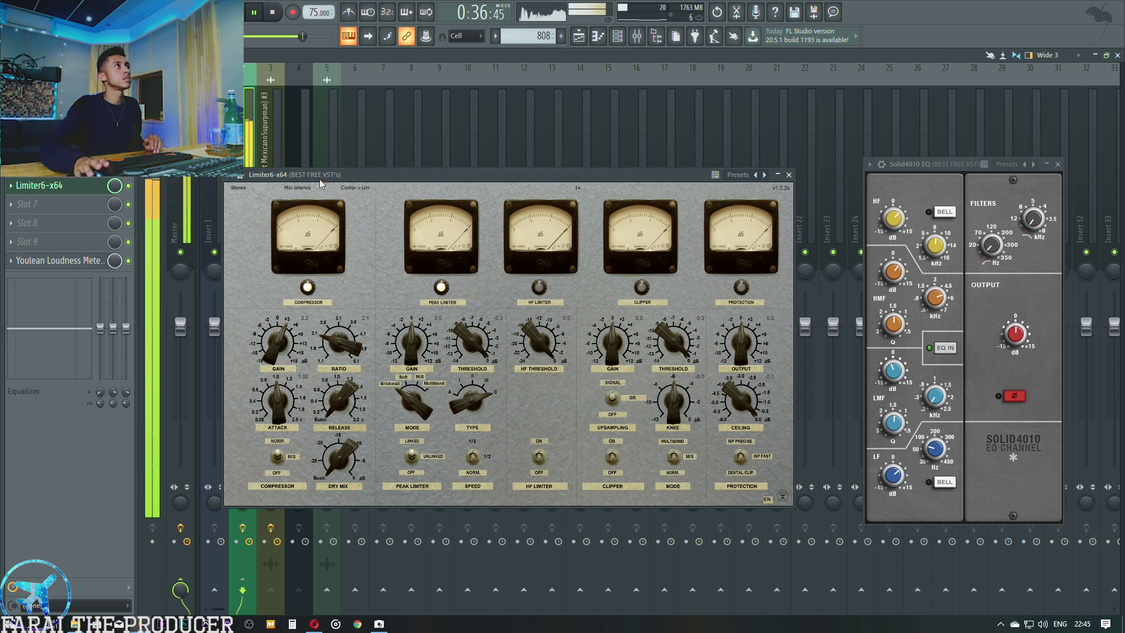
key(space)
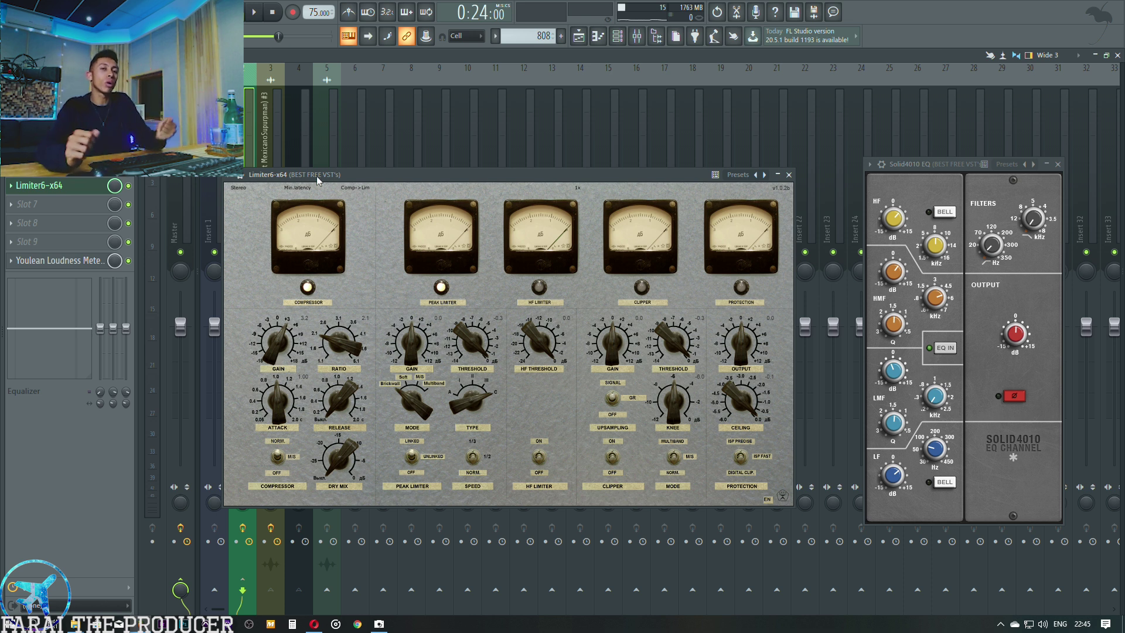
drag(317, 179, 321, 184)
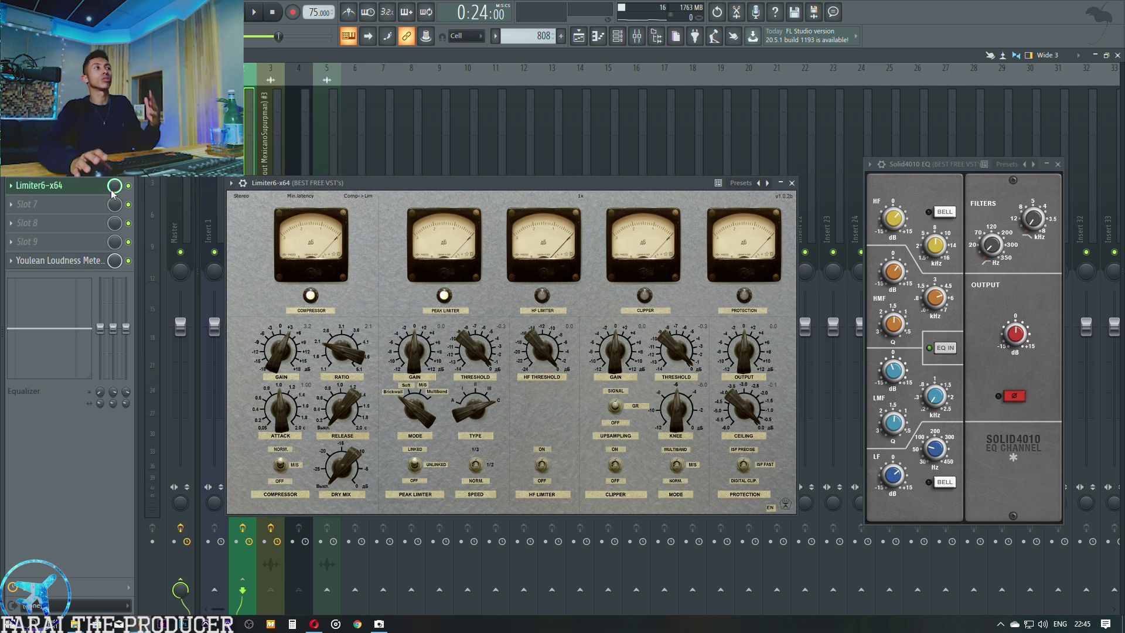
key(space)
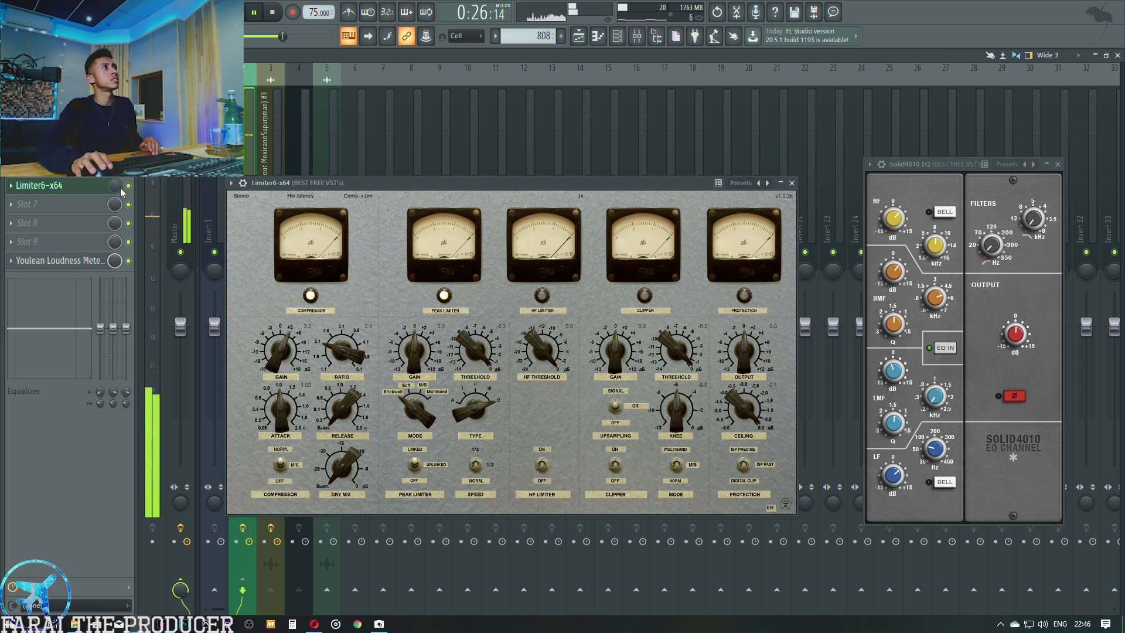
key(space)
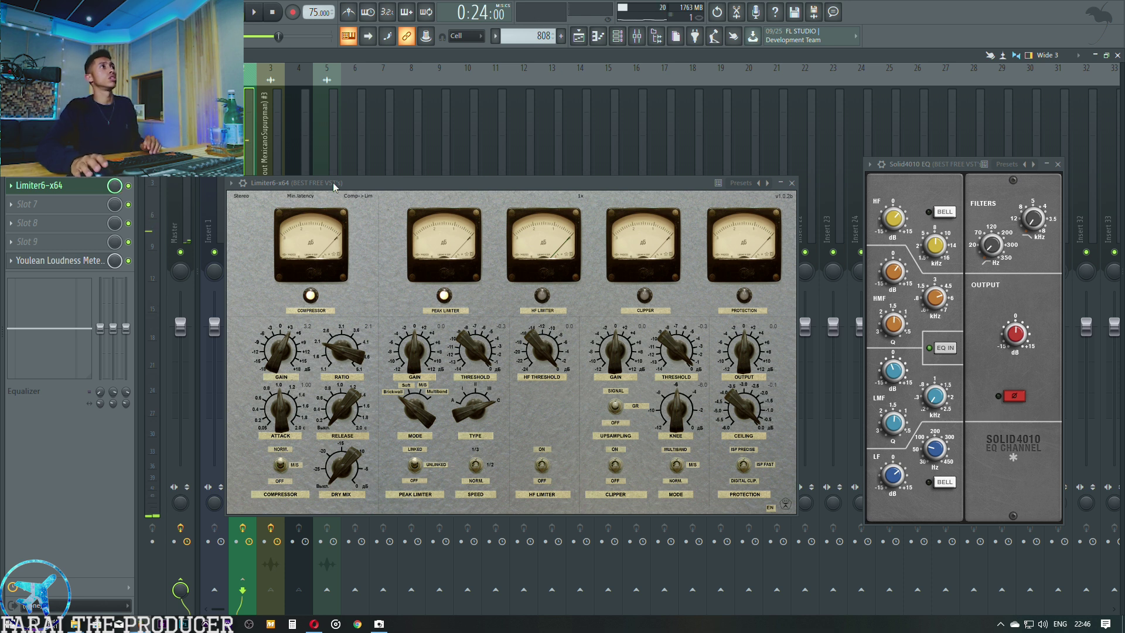
drag(335, 186, 337, 190)
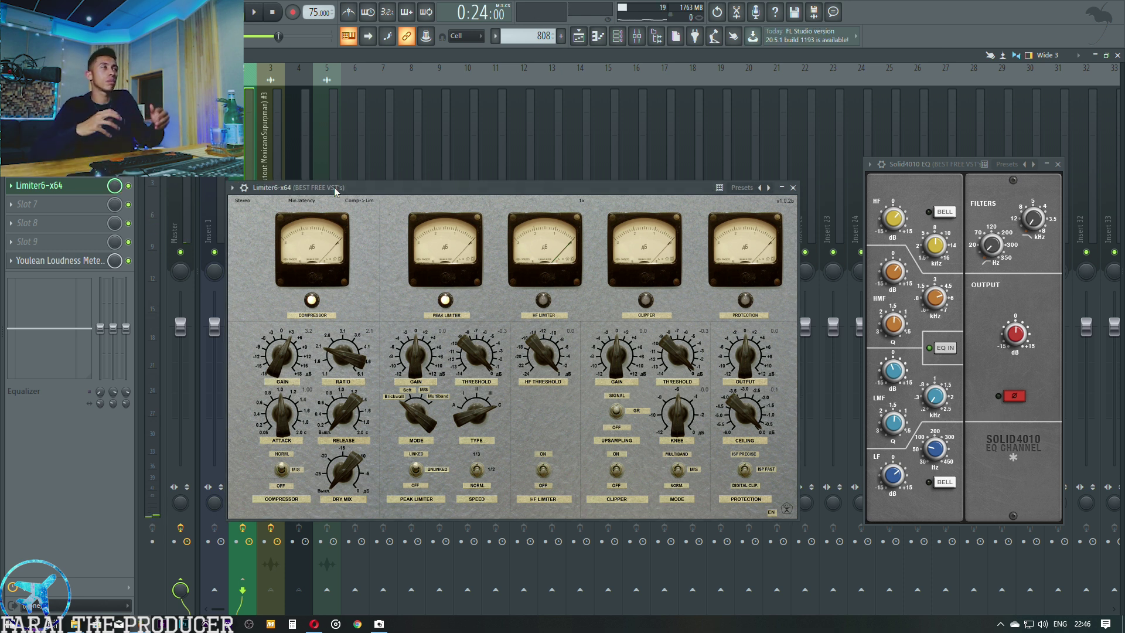
key(space)
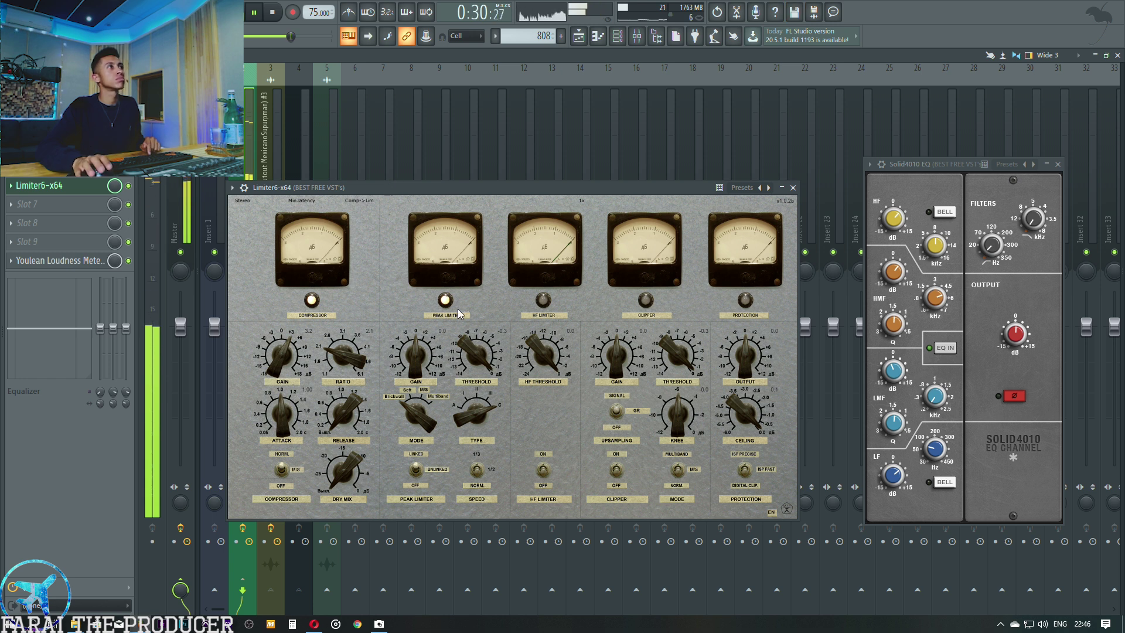
key(space)
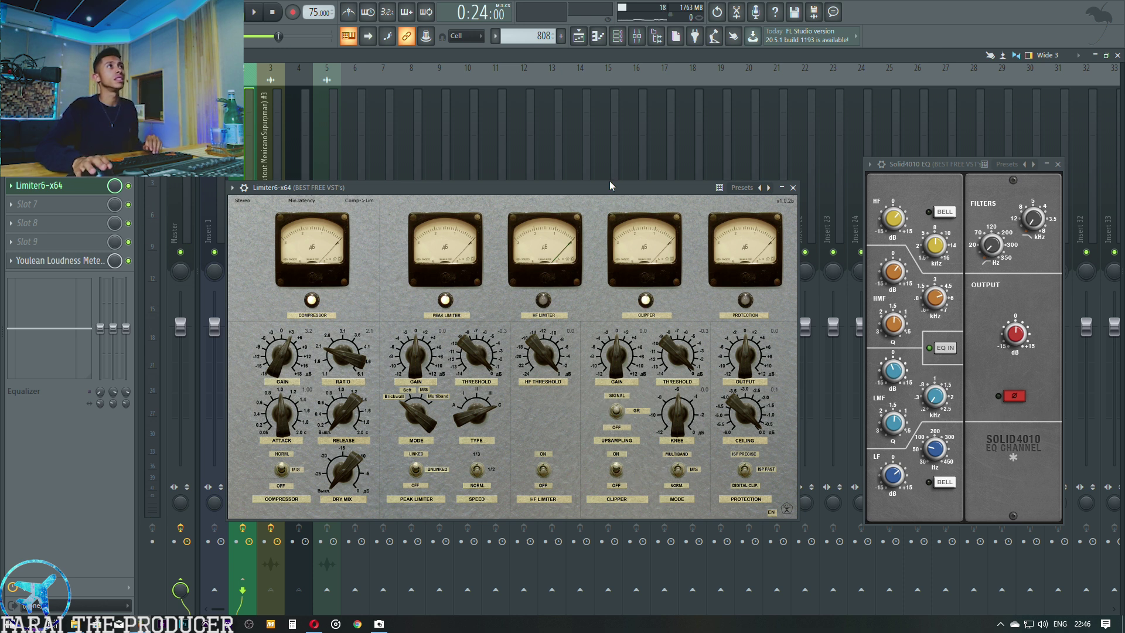
key(space)
Step: Set Limiter6's clipper gain to 0.8 and clipper threshold to -3.2, then shift its window to uncover inserts
drag(677, 355, 658, 381)
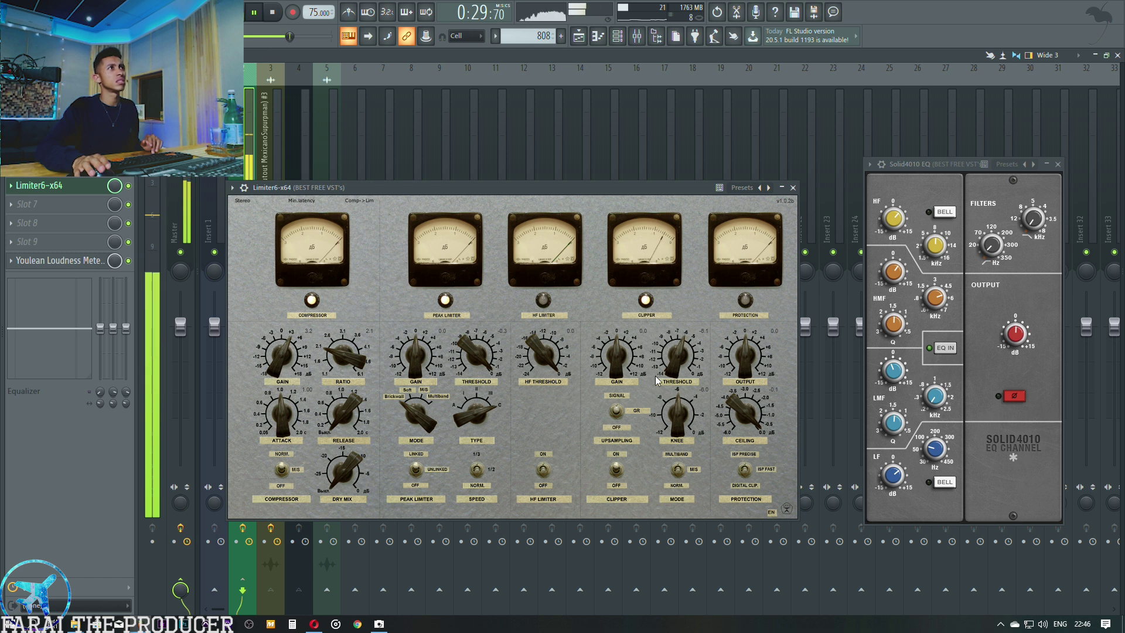
drag(613, 355, 614, 359)
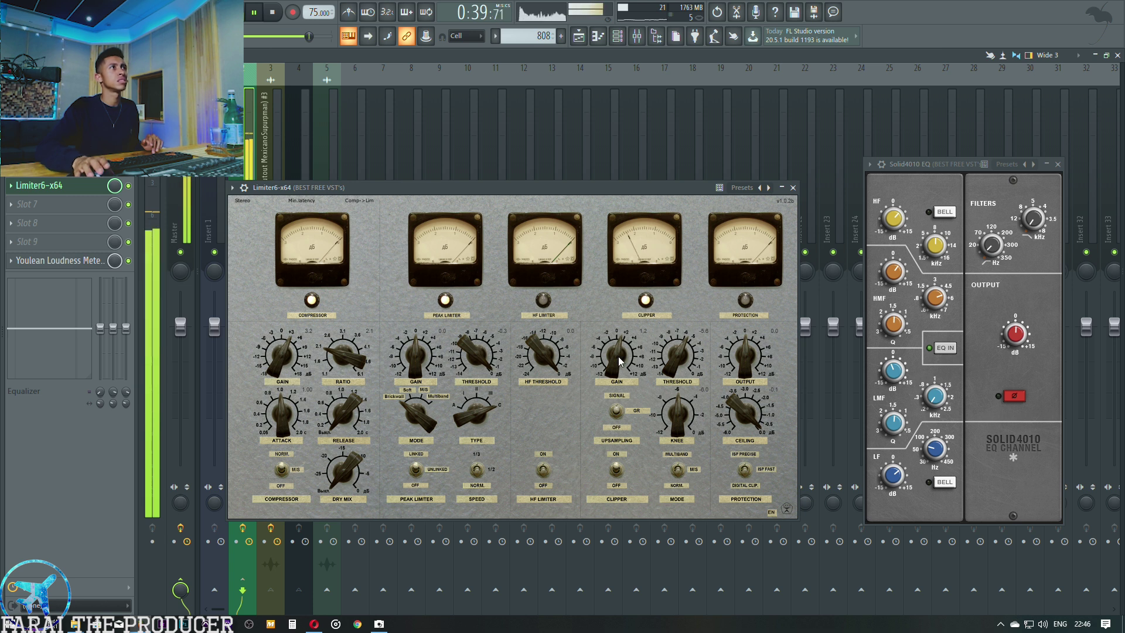
drag(677, 354, 676, 345)
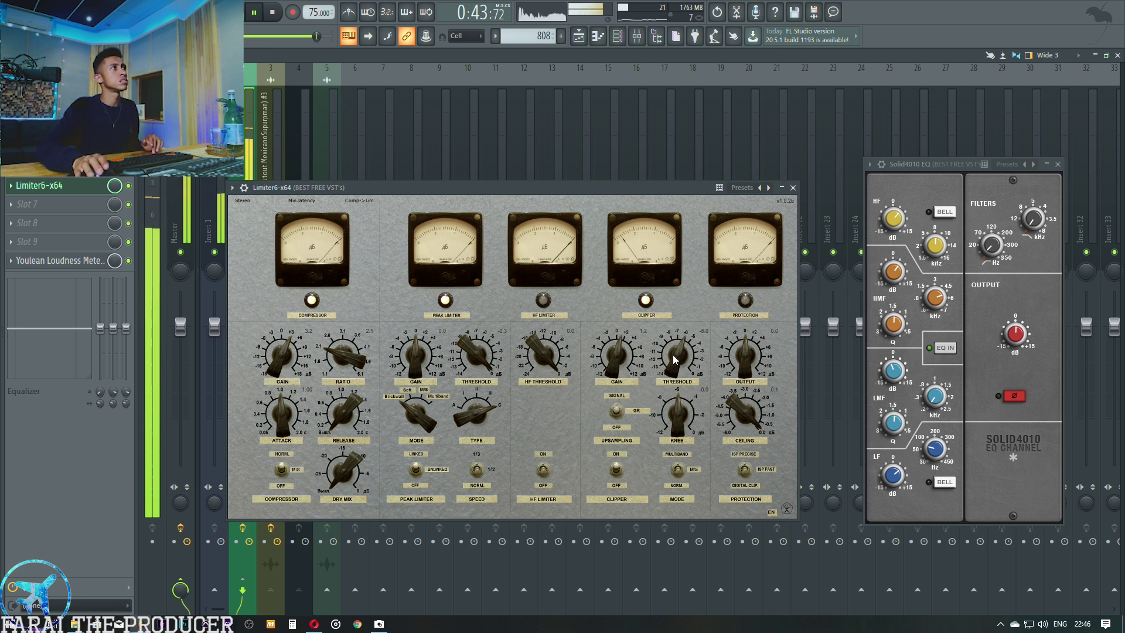
mouse_move(674, 359)
mouse_down()
mouse_move(664, 375)
mouse_move(664, 340)
mouse_up()
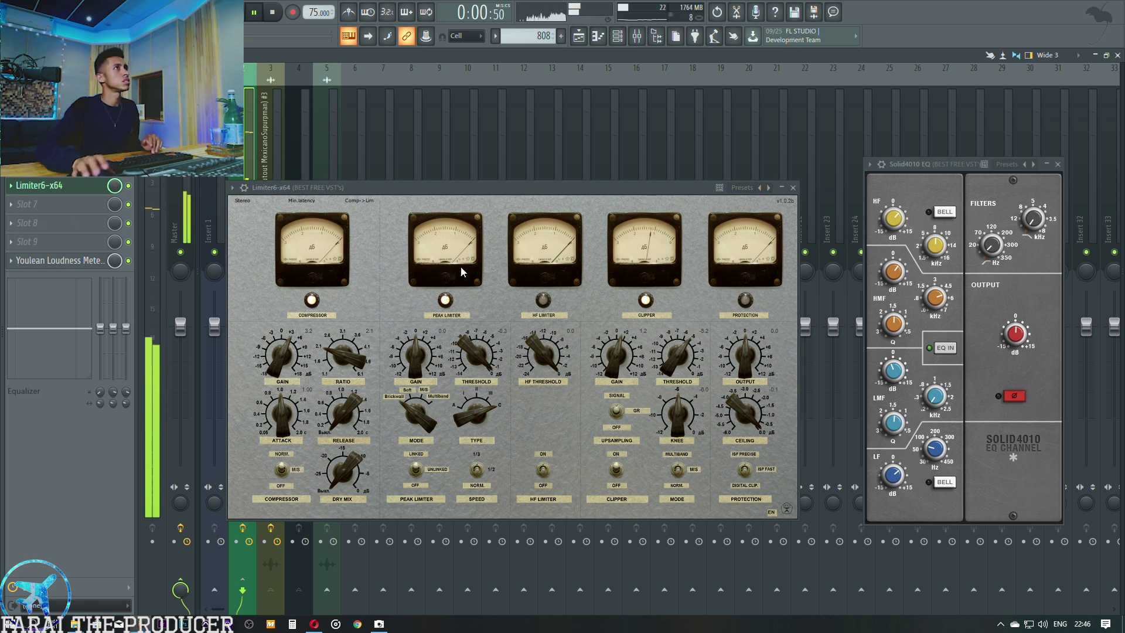
mouse_move(655, 367)
mouse_down()
mouse_move(657, 342)
mouse_move(621, 351)
mouse_move(675, 361)
mouse_up()
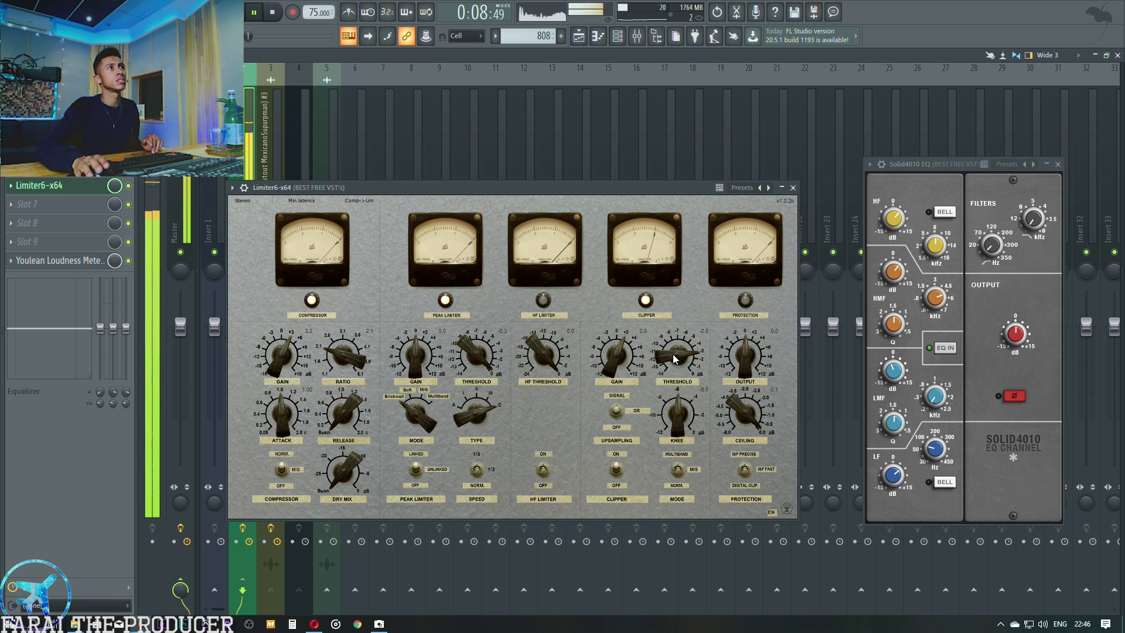
key(space)
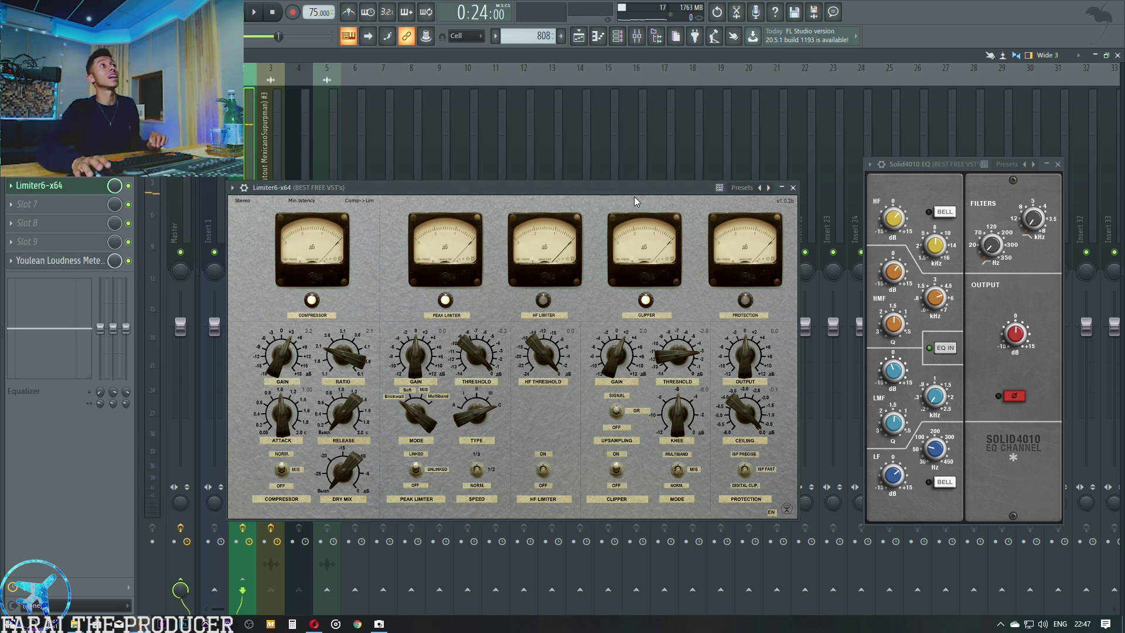
drag(633, 193, 627, 191)
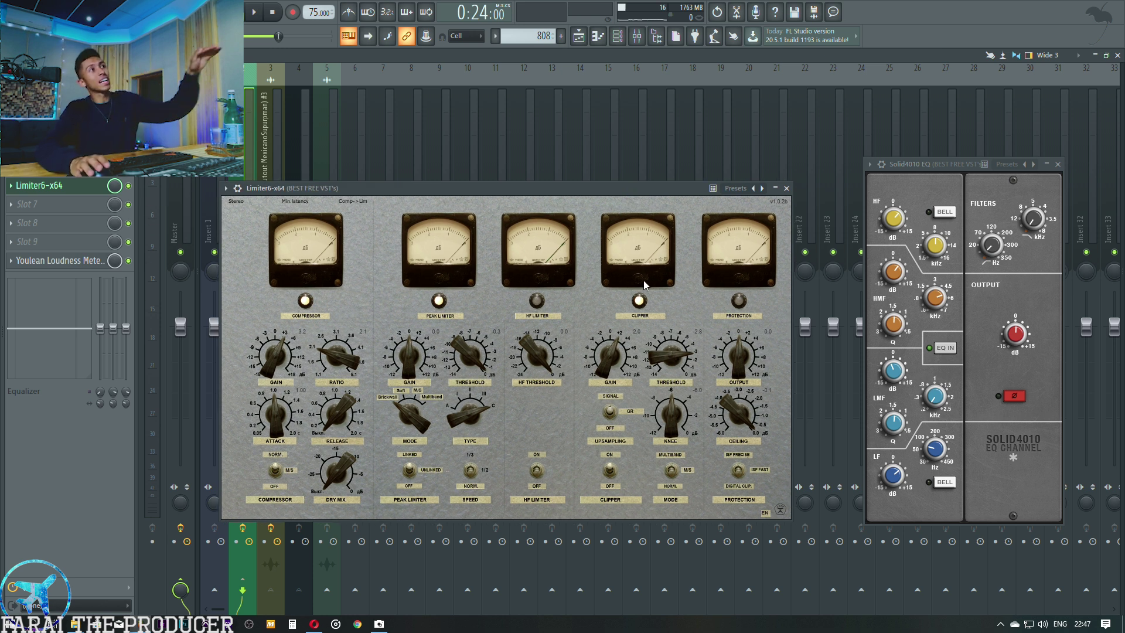
drag(586, 188, 641, 187)
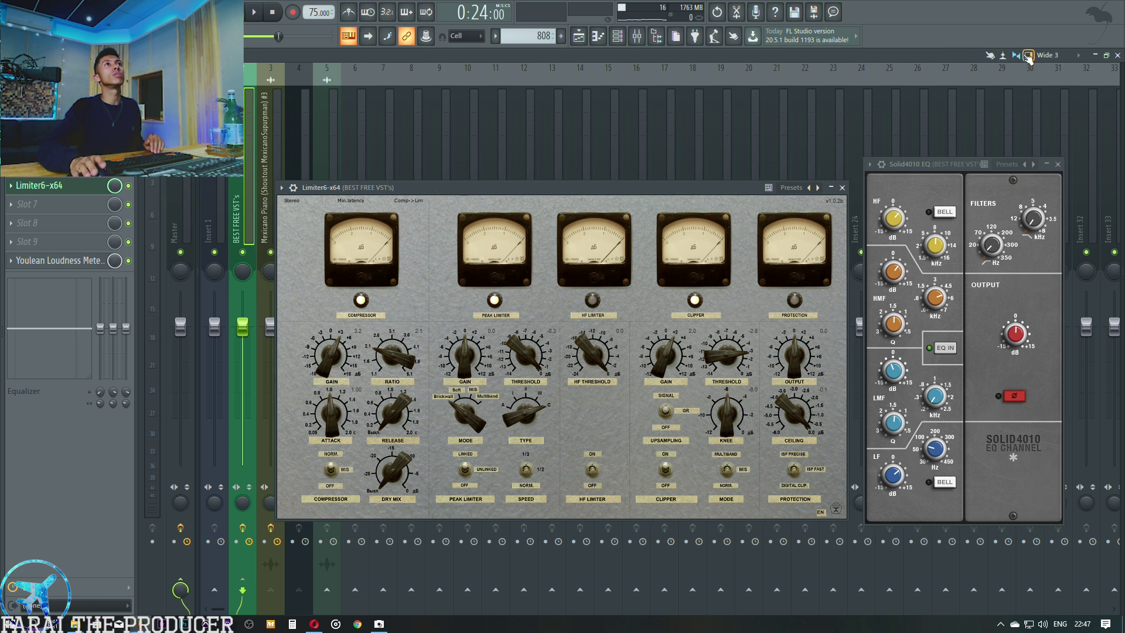
Step: Change the mixer insert display and try Limiter6's clipper threshold at -5.5
click(1002, 56)
key(space)
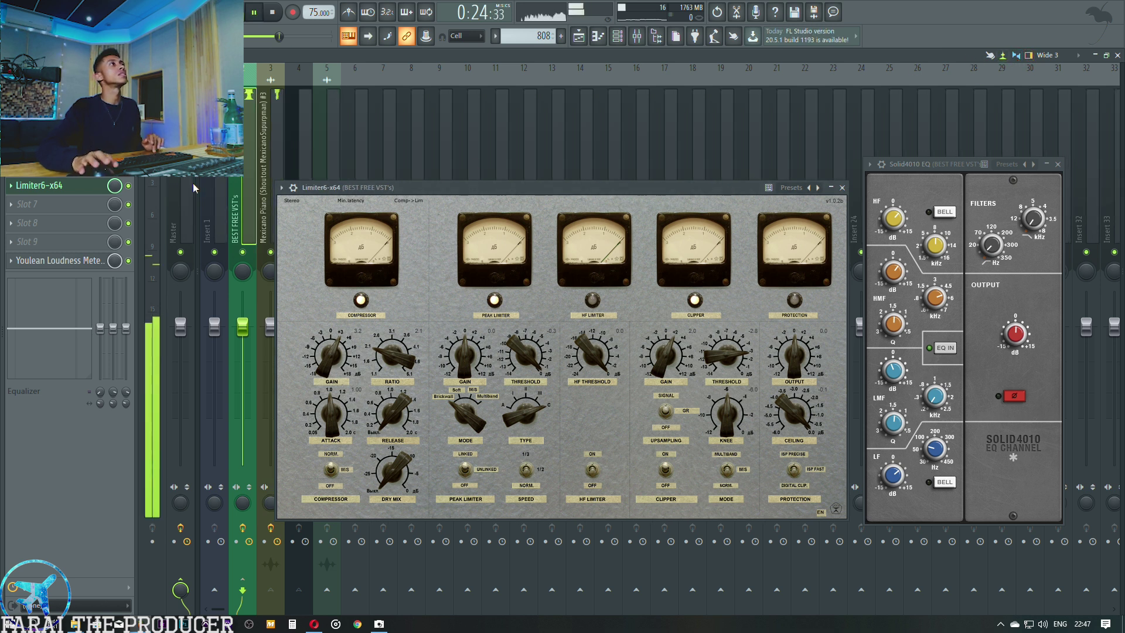
drag(721, 353, 720, 367)
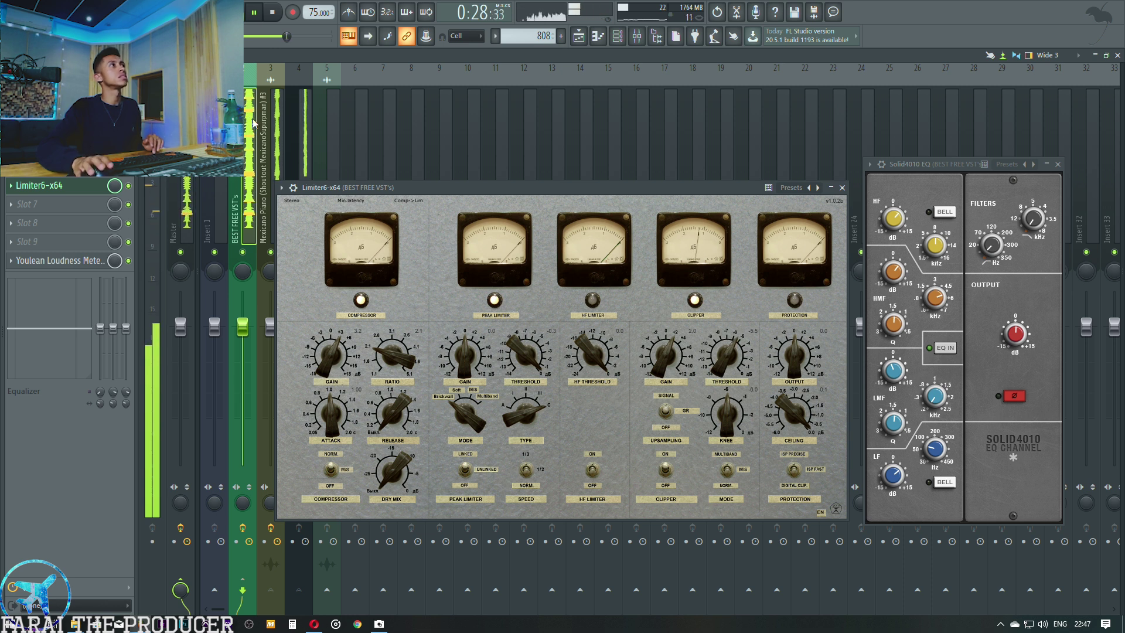
key(space)
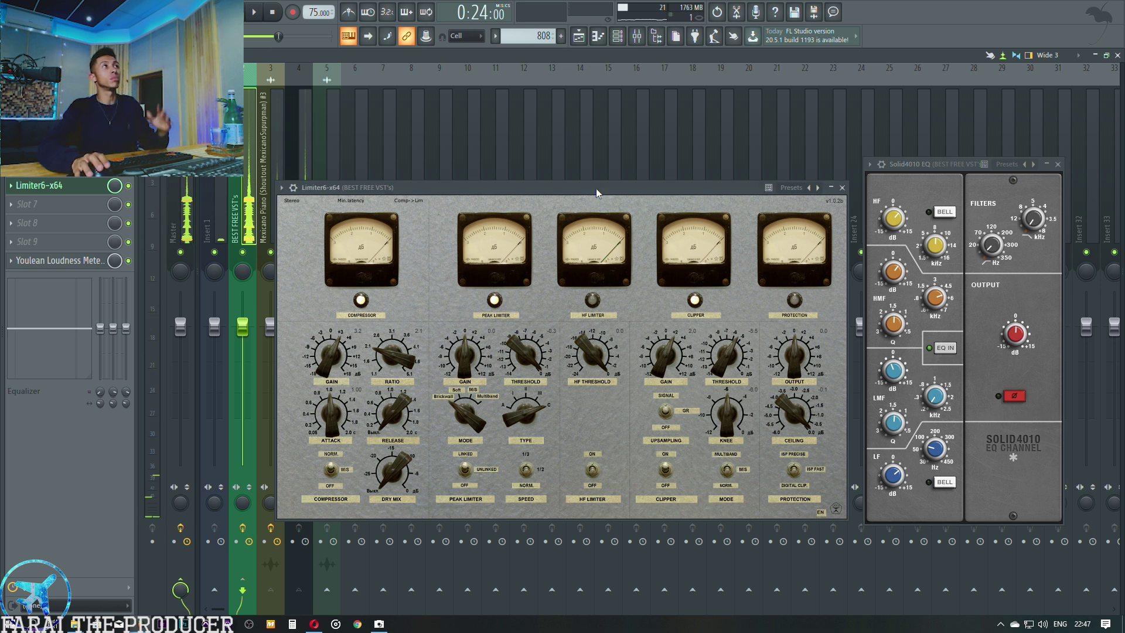
drag(597, 192, 593, 153)
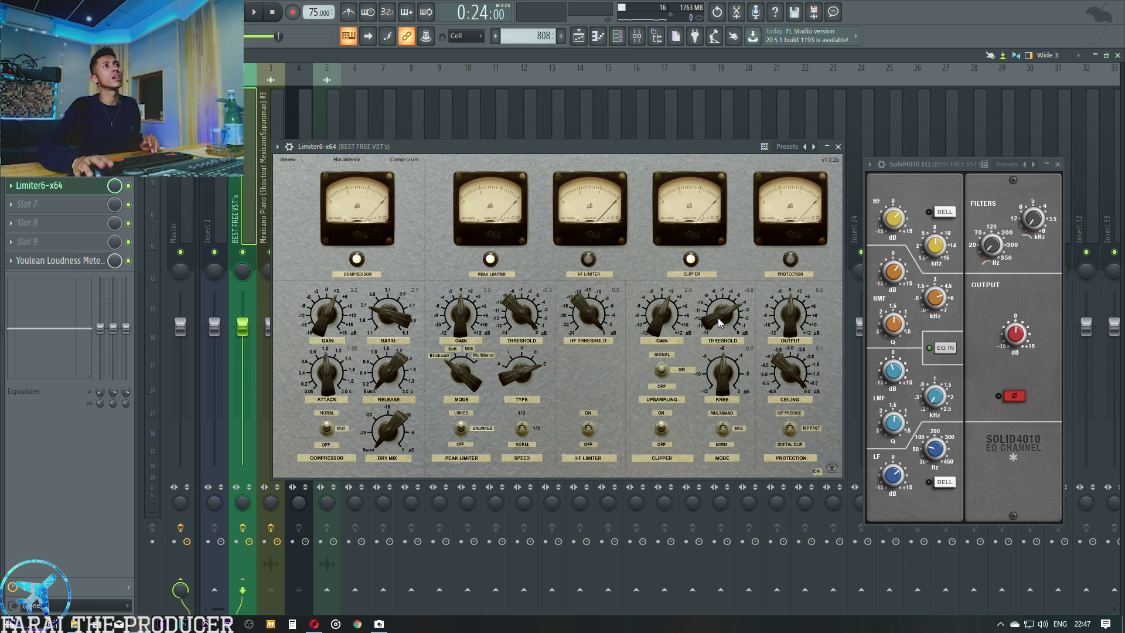
Step: During playback, drive the clipper threshold to -14.0, then bring it back to -4.5
key(space)
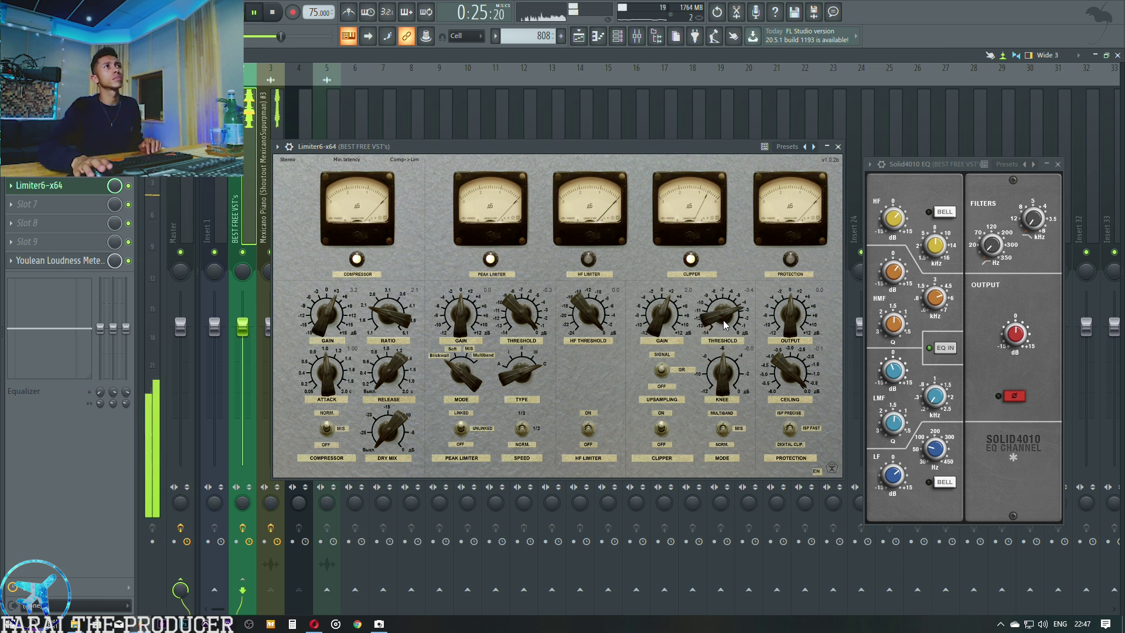
scroll(725, 324, up, 2)
scroll(725, 324, up, 1)
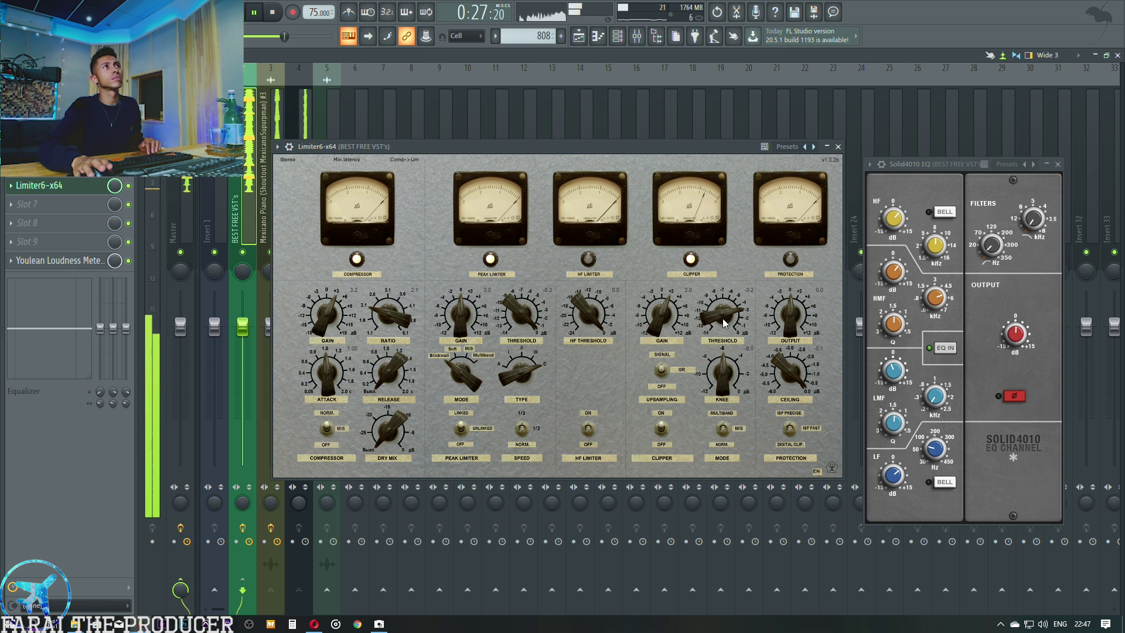
drag(724, 324, 710, 487)
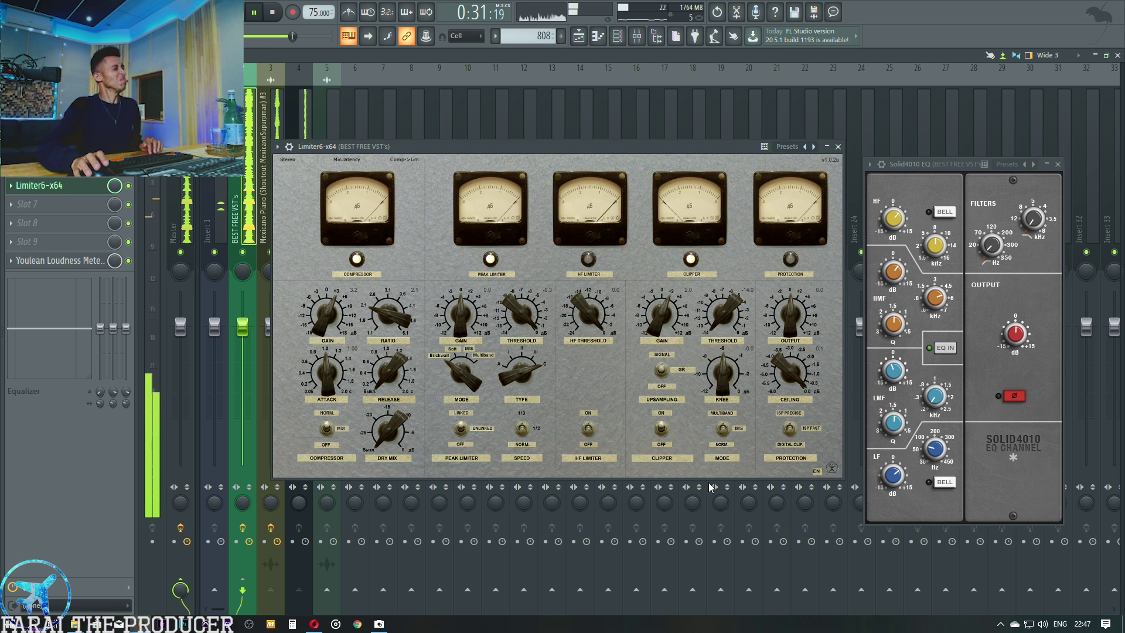
drag(723, 320, 692, 300)
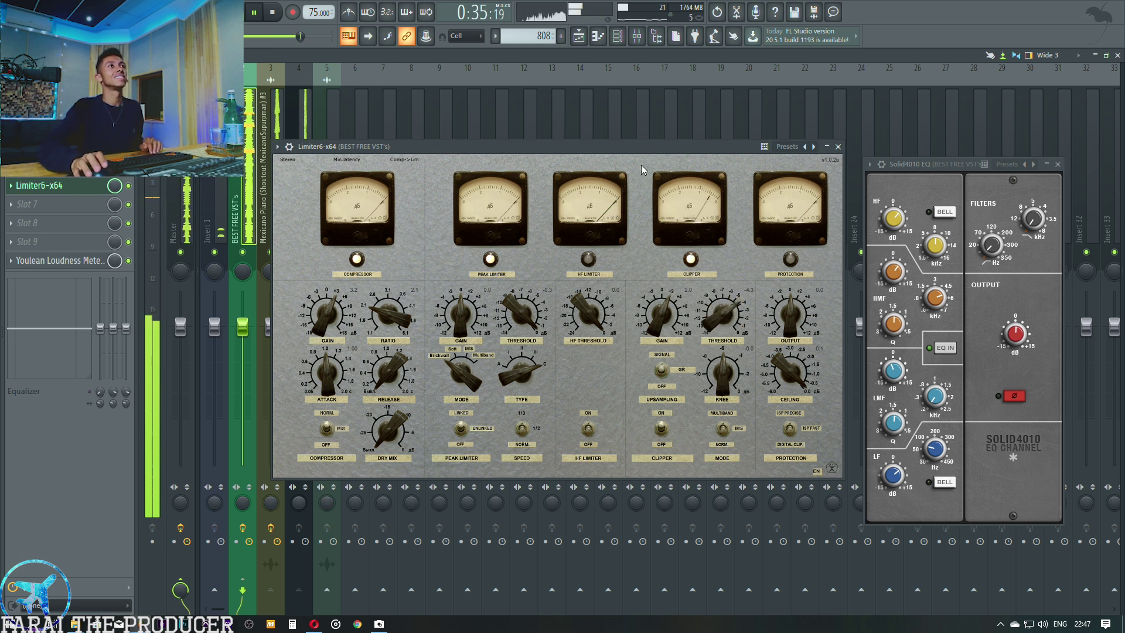
Step: Stop playback, lower Limiter6's ceiling to -1.0 dB, and shift its window left
key(space)
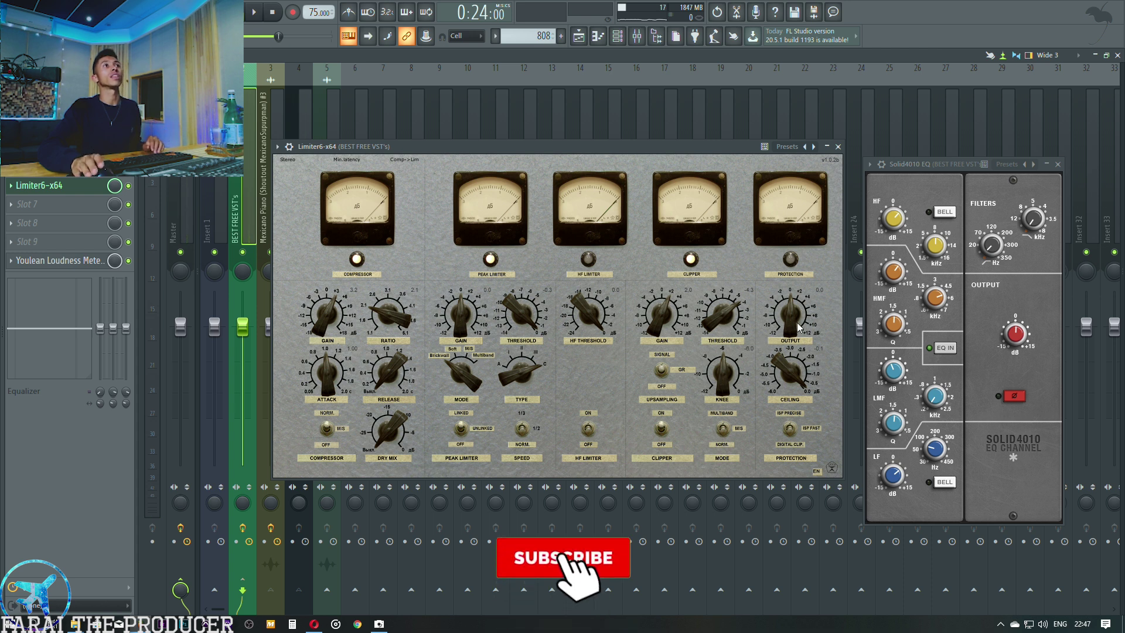
scroll(788, 391, down, 8)
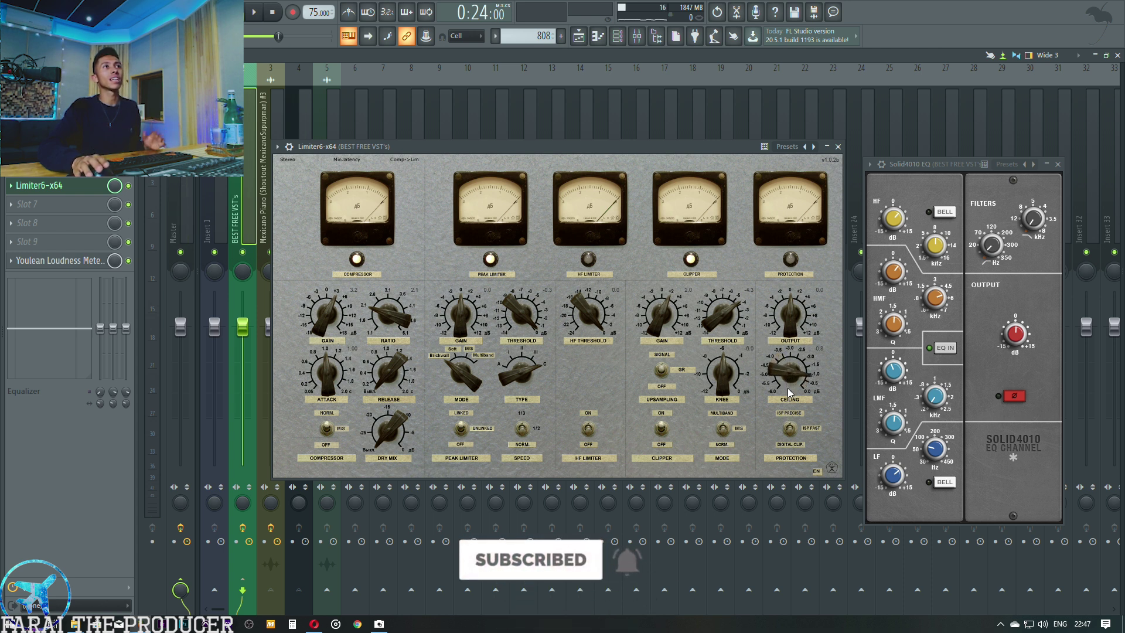
scroll(788, 393, down, 1)
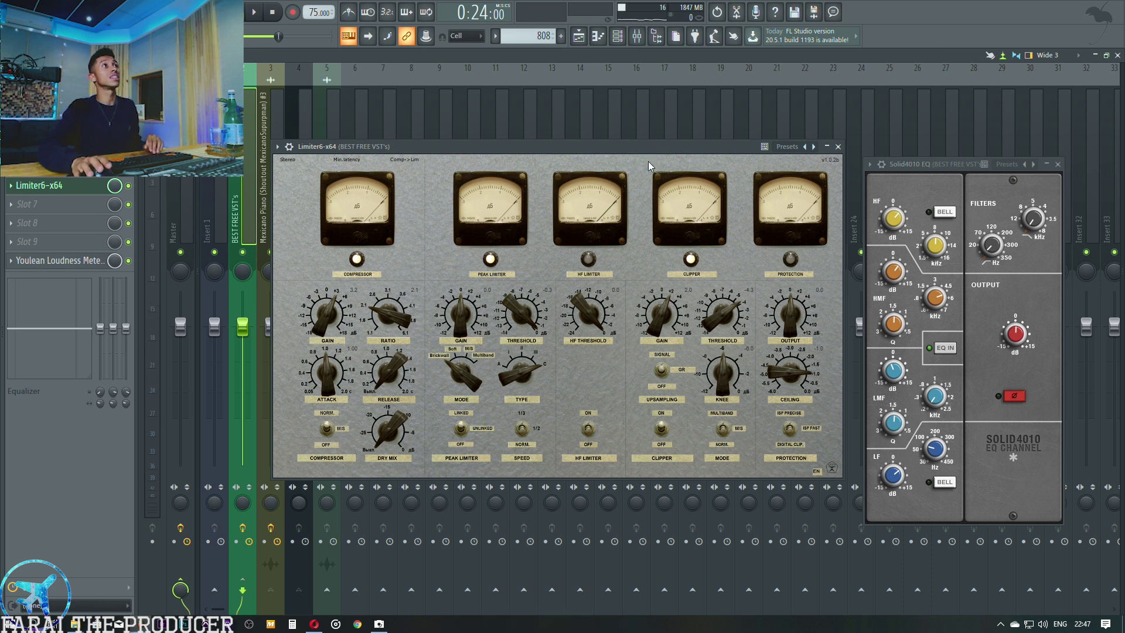
drag(644, 150, 617, 150)
Step: Open the Youlean Loudness Meter with its Histogram hidden, tuck it aside, and close the Solid4010 EQ window
click(66, 265)
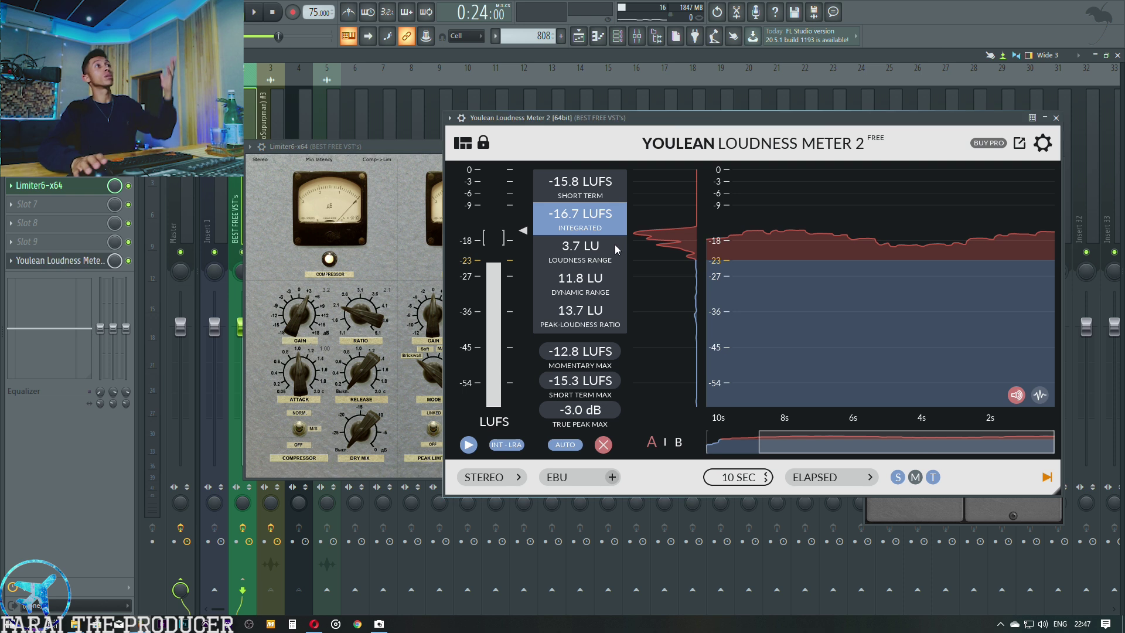
click(461, 143)
click(532, 235)
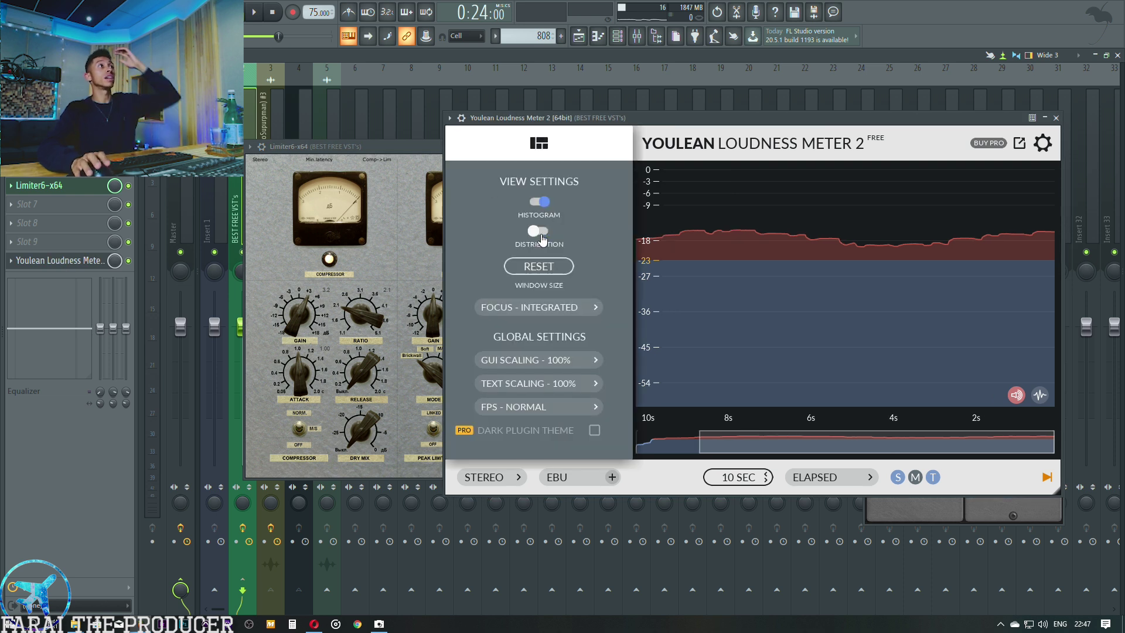
click(532, 234)
click(535, 202)
drag(559, 119, 717, 191)
click(699, 213)
drag(675, 226, 997, 469)
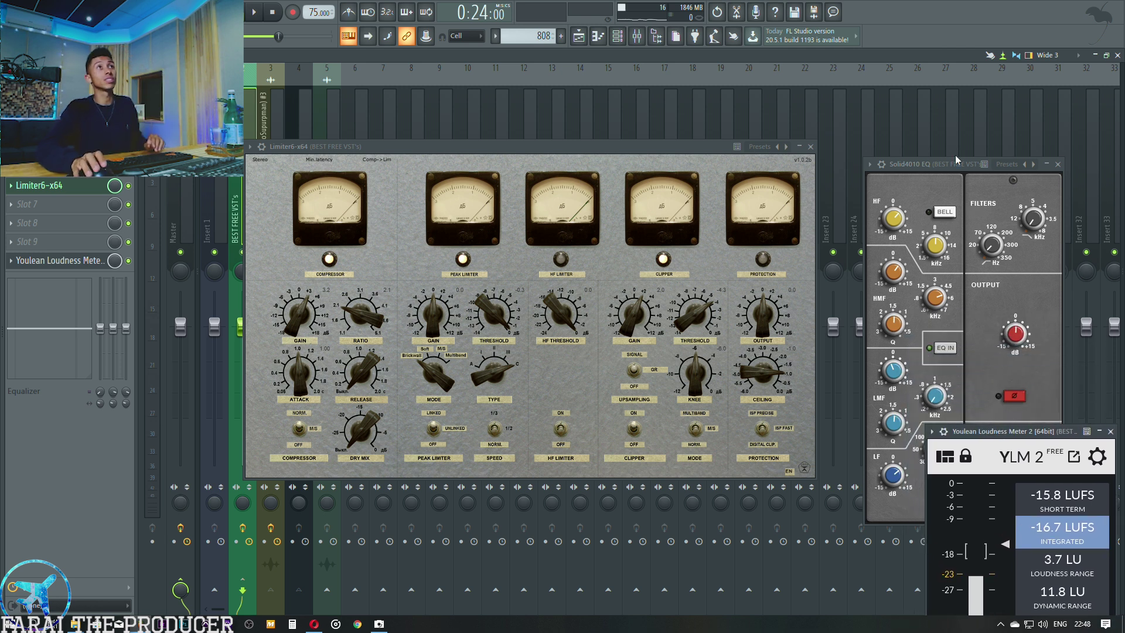
click(1058, 165)
drag(719, 148, 648, 123)
Step: While the beat plays, set Limiter6 output to 2.3 and ceiling to -1.2 dB, then stop
key(space)
drag(689, 295, 686, 285)
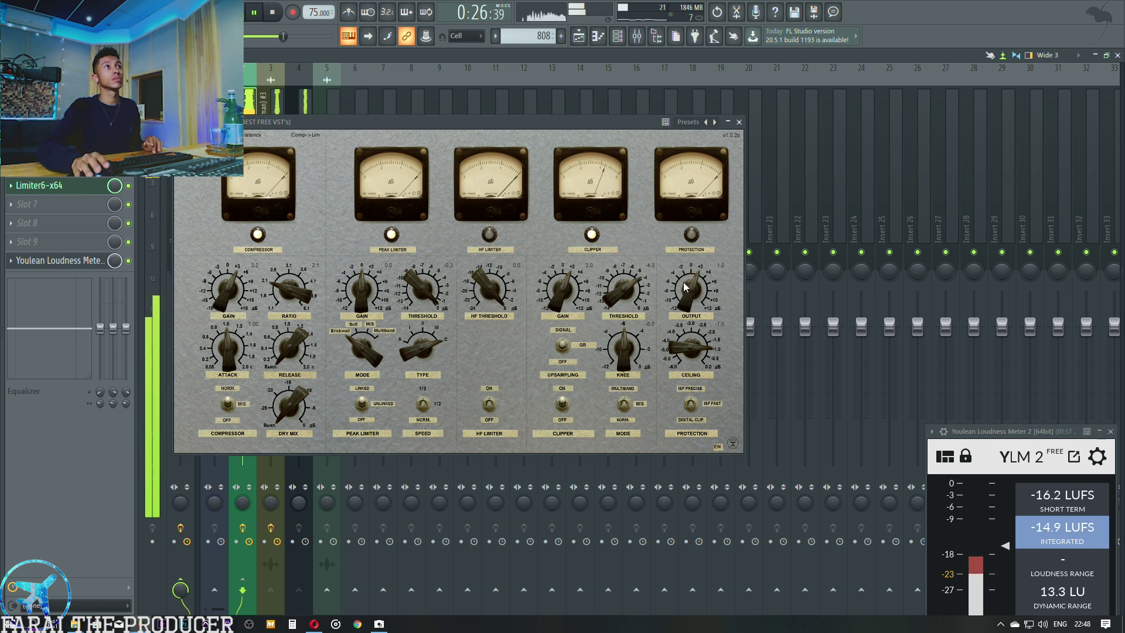
drag(690, 350, 689, 356)
drag(679, 307, 677, 299)
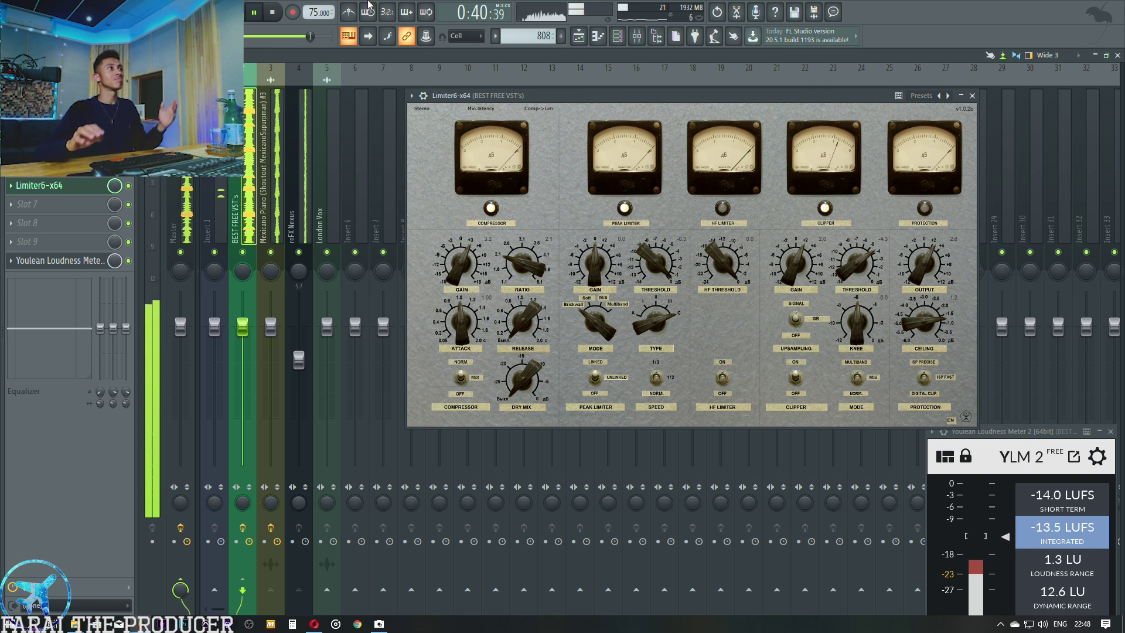
key(space)
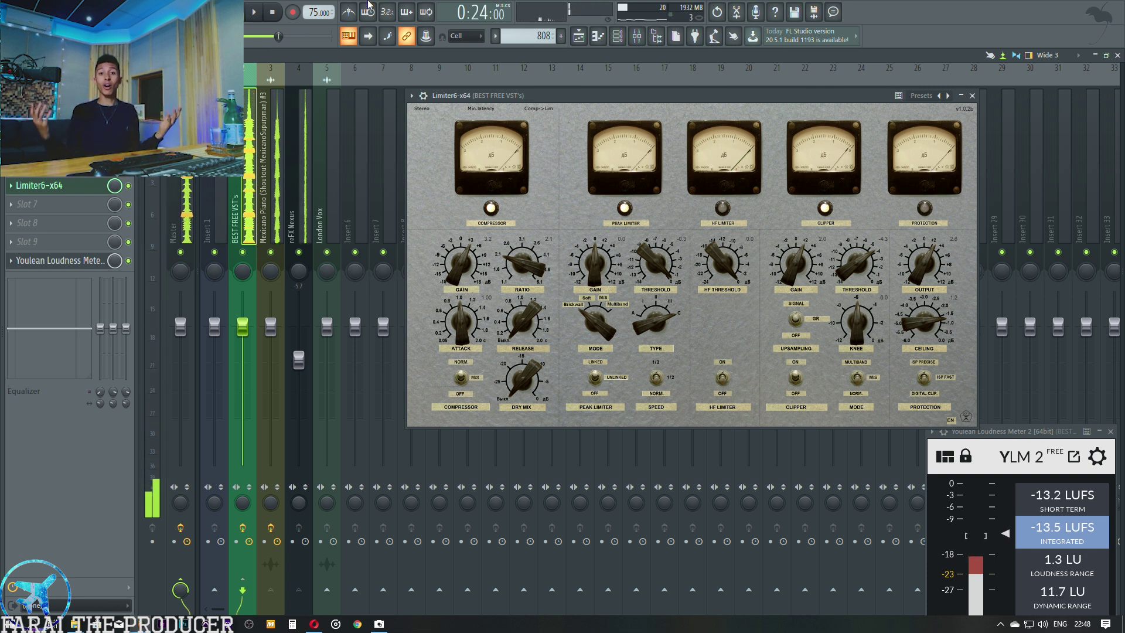